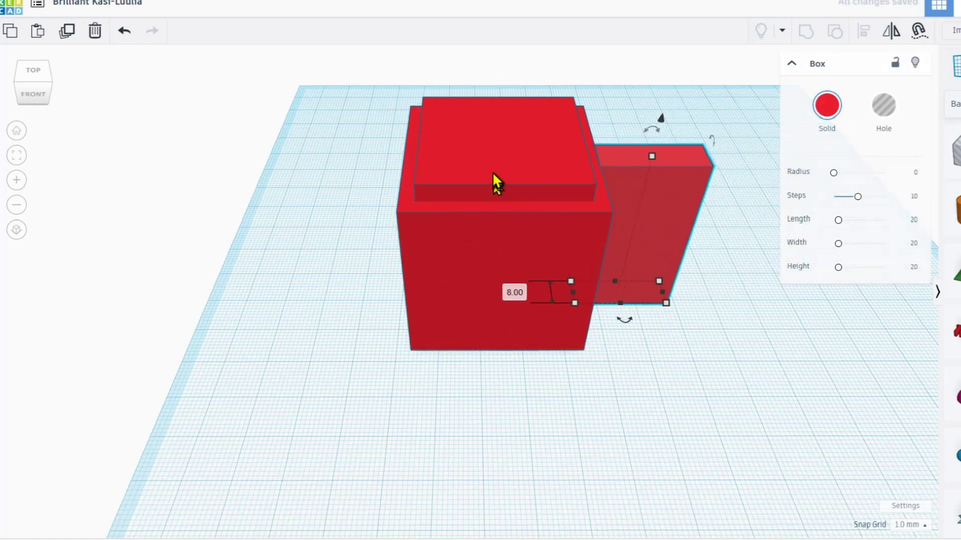
Turn the inner box into a hole and group it with the outer box to hollow out the cup.
click(496, 191)
key(h)
shift+click(541, 220)
click(806, 31)
Replace the thin box at the cup's side with a wider copy beside the cup, its edges rounded to radius 4.02.
drag(652, 231, 789, 225)
middle_drag(789, 225, 410, 260)
drag(472, 344, 531, 345)
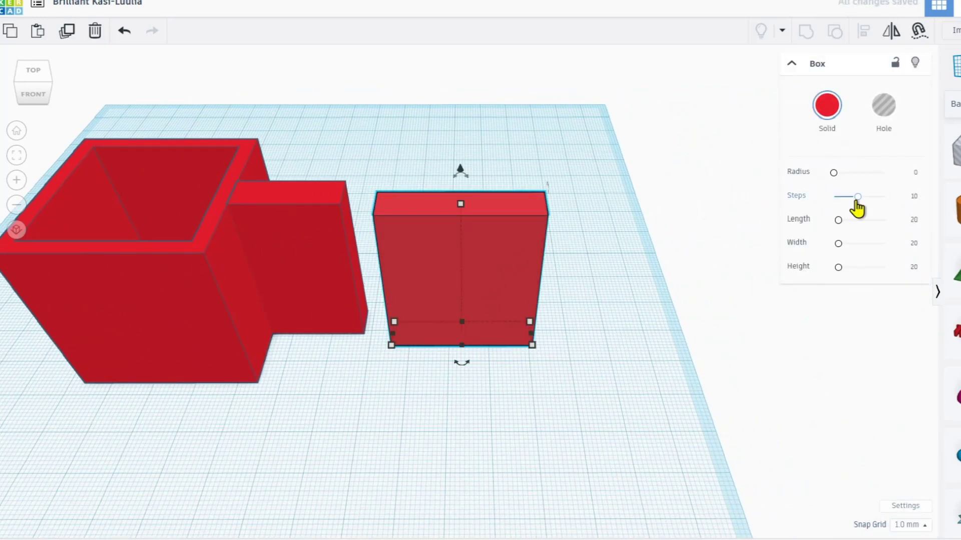
mouse_move(833, 173)
mouse_down()
mouse_move(861, 179)
mouse_move(845, 182)
mouse_up()
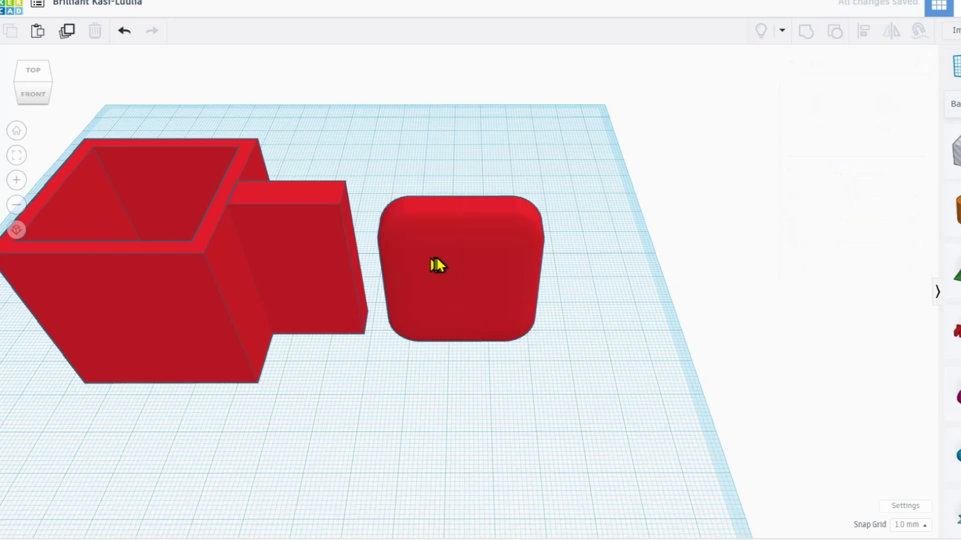
click(319, 249)
key(Delete)
Duplicate the rounded box, stretch the copy deeper than the original, and offset it sideways above the workplane.
click(464, 251)
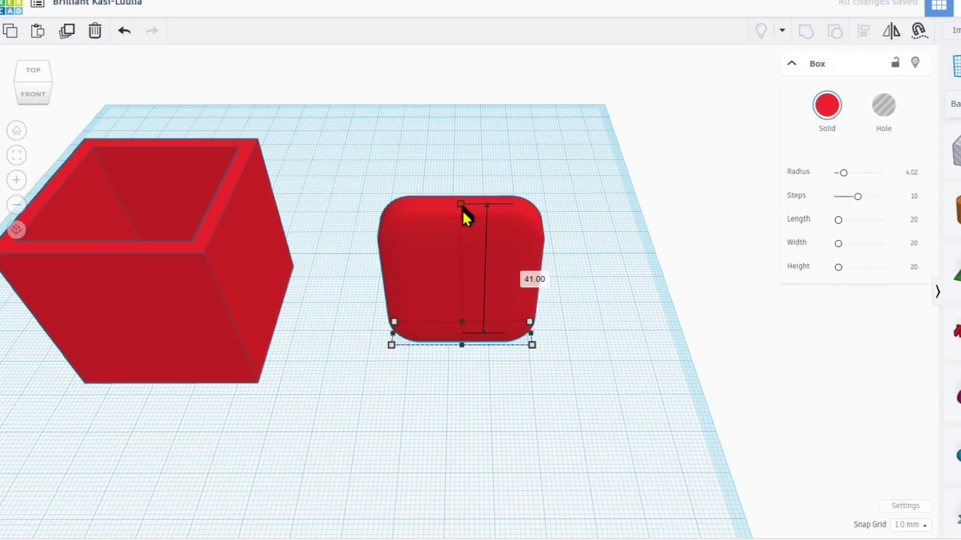
alt+drag(461, 226, 461, 375)
drag(460, 205, 461, 160)
key(Left)
key(Left)
key(Left)
key(Left)
key(Left)
key(Left)
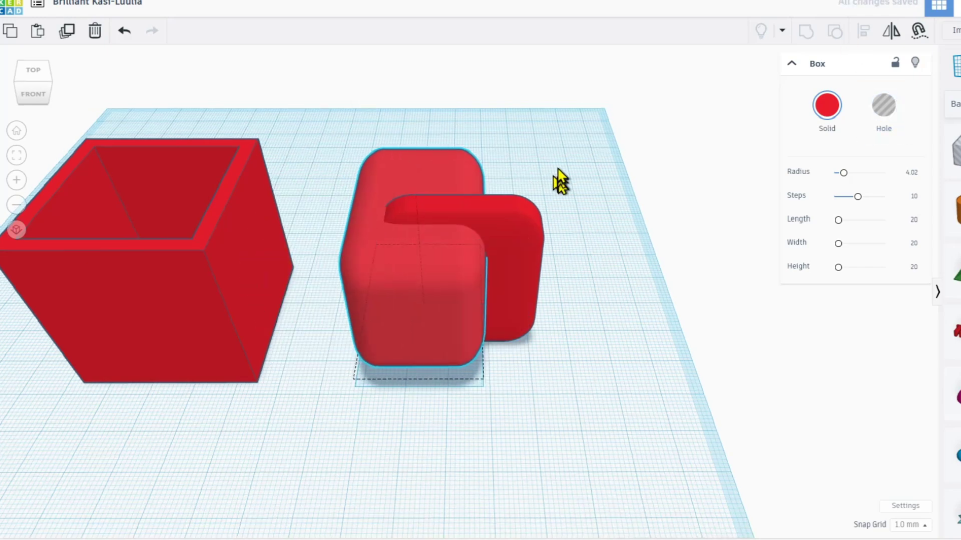
key(Right)
key(Right)
key(Right)
key(Right)
key(Right)
key(Right)
Align the two rounded boxes on their vertical centres.
right_drag(377, 308, 439, 183)
right_drag(452, 258, 472, 298)
right_drag(436, 186, 489, 257)
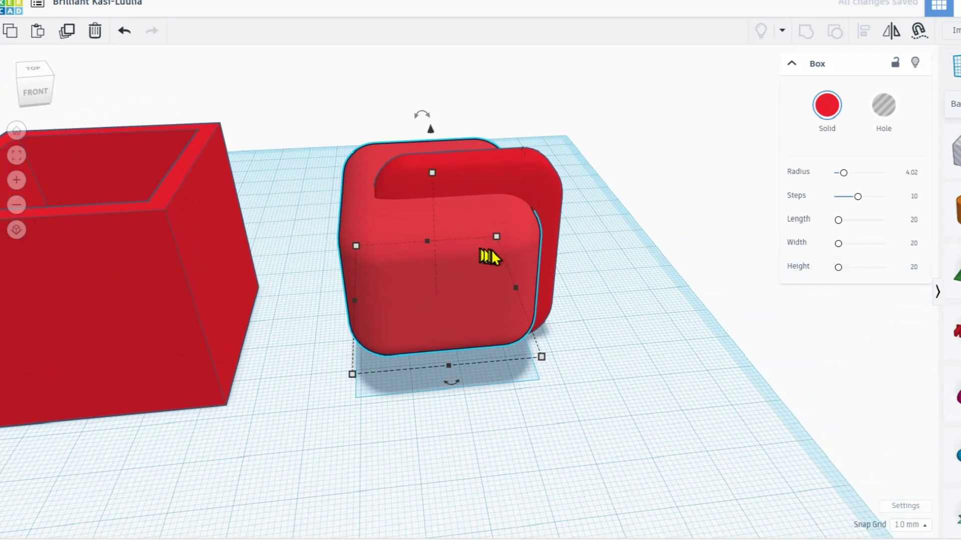
click(525, 203)
shift+click(536, 195)
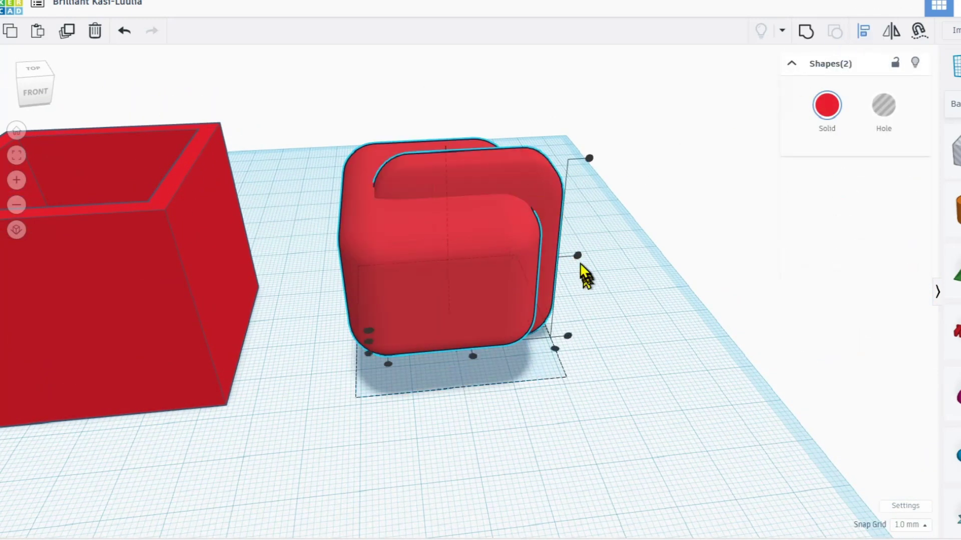
click(585, 275)
Turn the deeper rounded copy into a hole and group it with the rounded box to cut the handle's opening.
click(497, 294)
click(878, 118)
shift+click(538, 192)
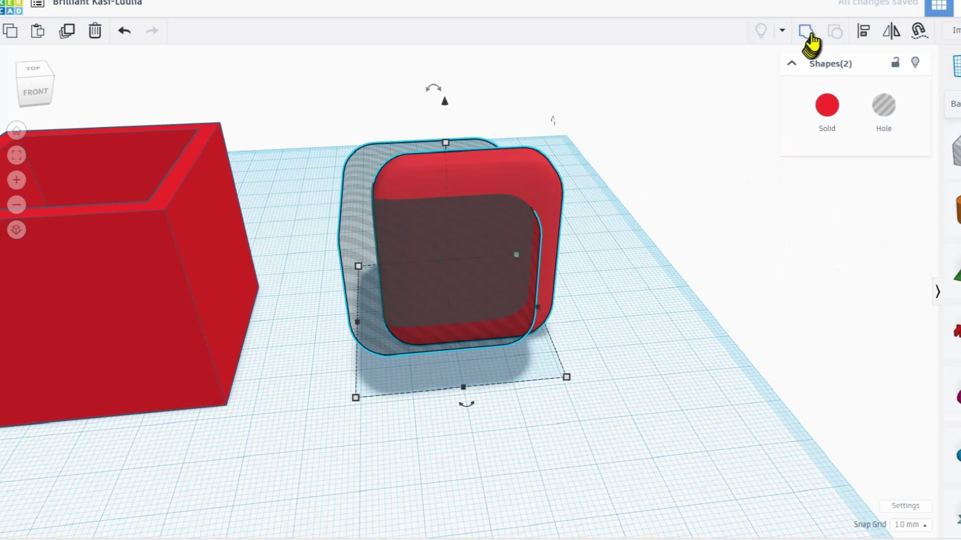
click(805, 31)
Place a hole box over the cup-side end of the rounded ring and group them to cut it into a C-shaped handle.
drag(953, 152, 430, 231)
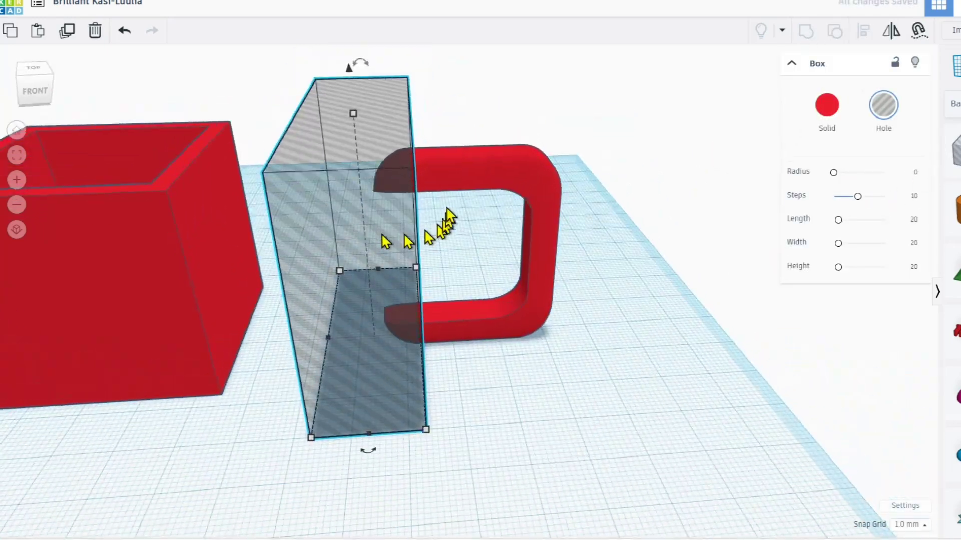
shift+click(468, 173)
click(804, 34)
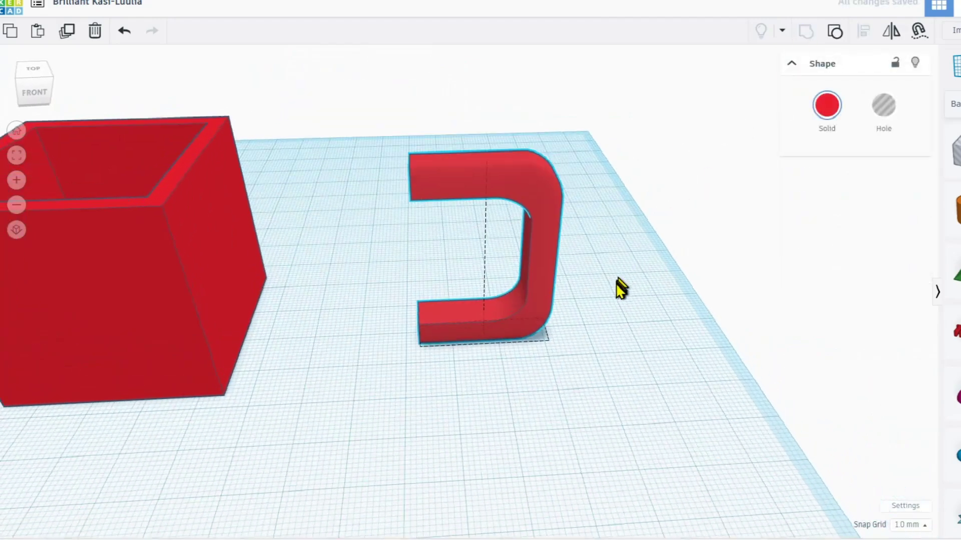
Colour the hollow cup orange and the C-shaped handle light blue.
click(106, 267)
click(827, 106)
click(720, 230)
click(490, 180)
click(826, 107)
click(789, 231)
Move the light-blue handle against the side of the orange cup.
drag(530, 260, 322, 262)
right_drag(322, 262, 558, 343)
right_drag(525, 283, 669, 350)
drag(669, 422, 197, 82)
scroll(406, 134, up, 4)
click(550, 128)
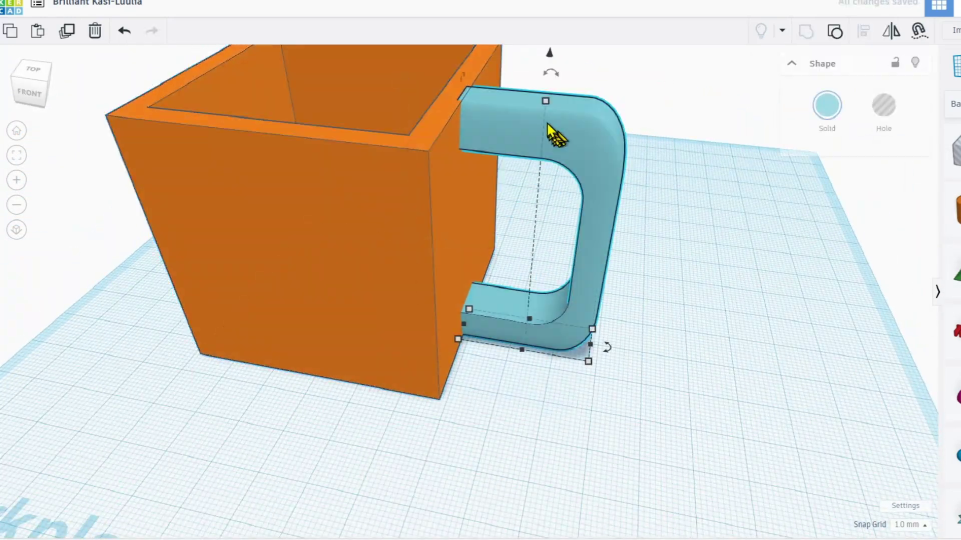
Ungroup the orange cup and regroup its outer box with the inner hole box.
right_drag(547, 96, 449, 220)
shift+click(446, 220)
scroll(446, 220, down, 2)
right_drag(329, 187, 570, 290)
click(505, 221)
click(570, 289)
click(835, 31)
click(313, 153)
click(488, 173)
key(ctrl+a)
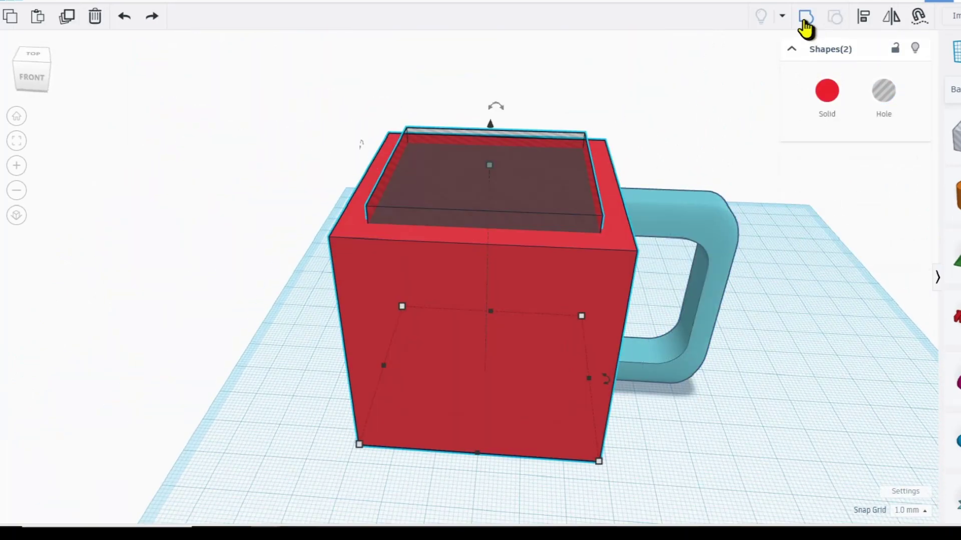
click(806, 31)
Colour the regrouped cup yellow.
click(827, 105)
click(744, 216)
right_drag(650, 260, 608, 329)
middle_drag(607, 328, 643, 335)
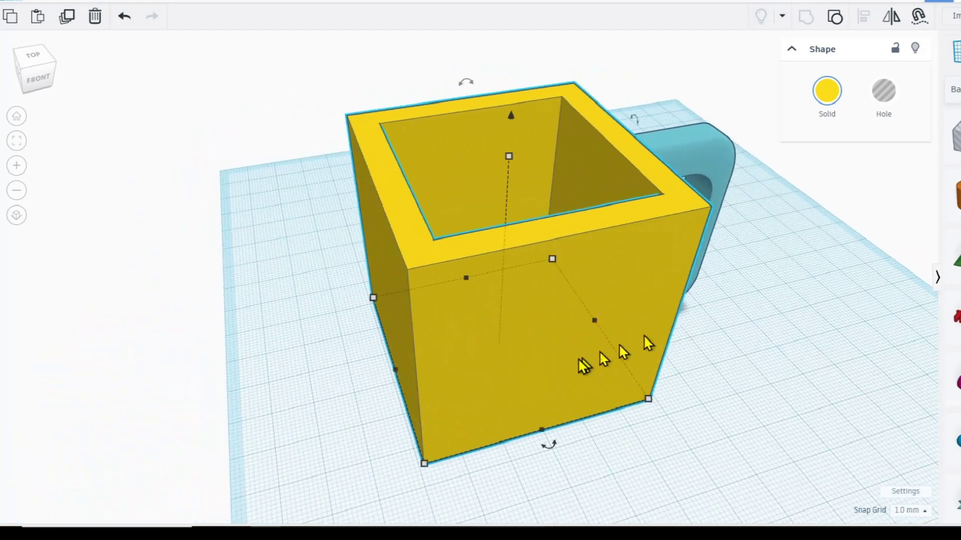
right_drag(644, 335, 776, 317)
scroll(741, 315, up, 5)
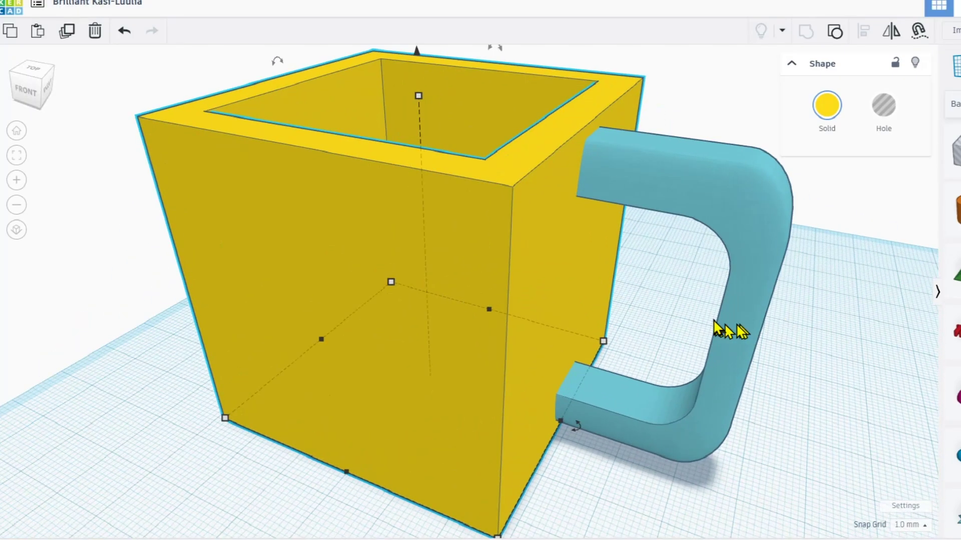
Turn the light-blue handle into a hole and, with the snap grid off, nudge a duplicate of it slightly.
click(746, 320)
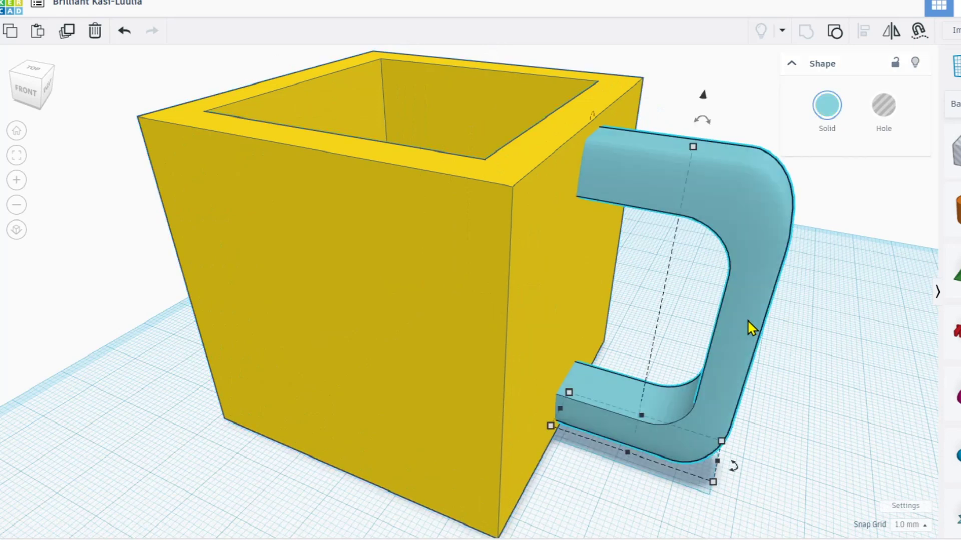
click(881, 116)
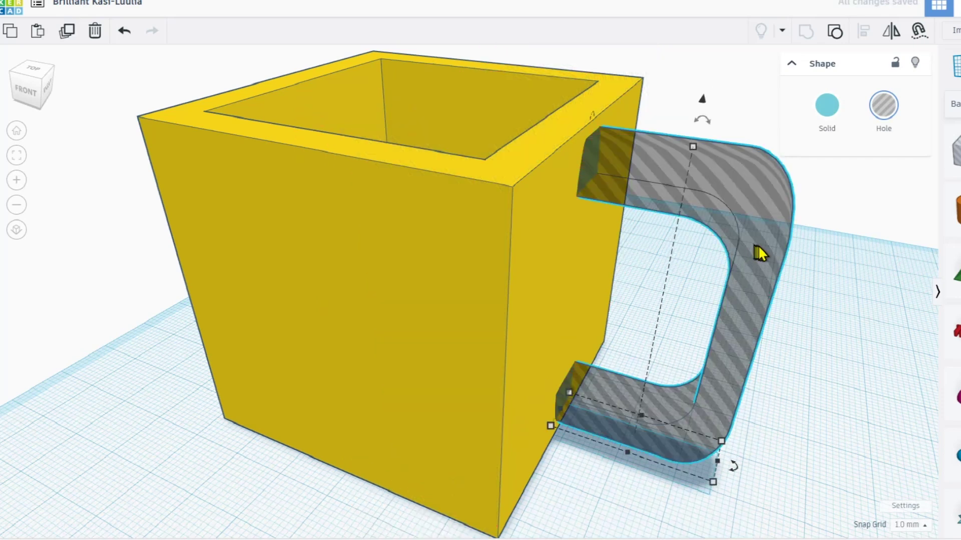
right_drag(761, 253, 793, 237)
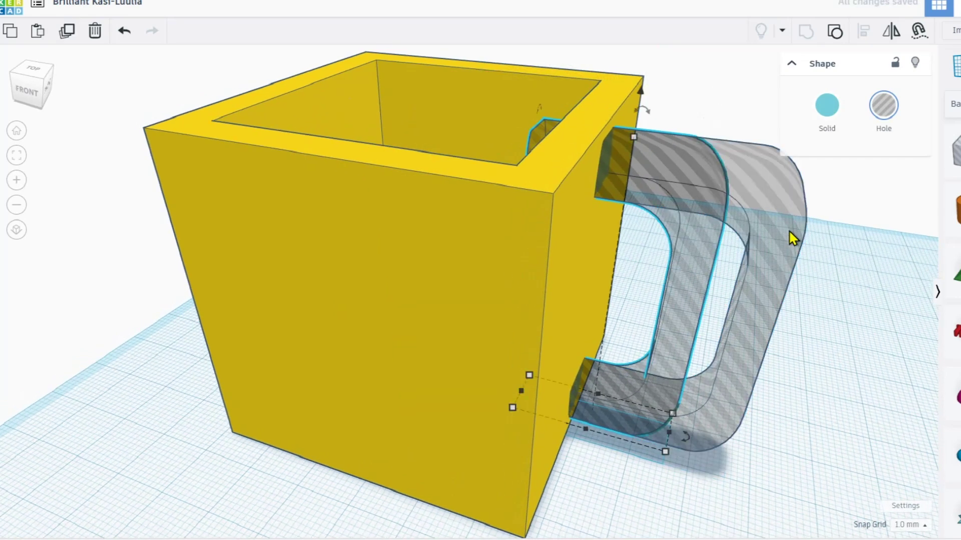
click(915, 525)
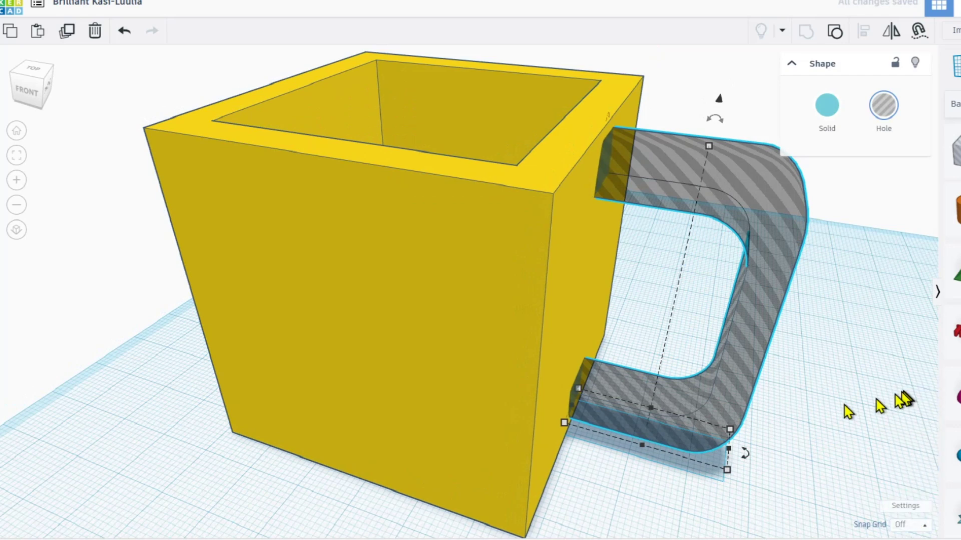
right_drag(703, 414, 707, 413)
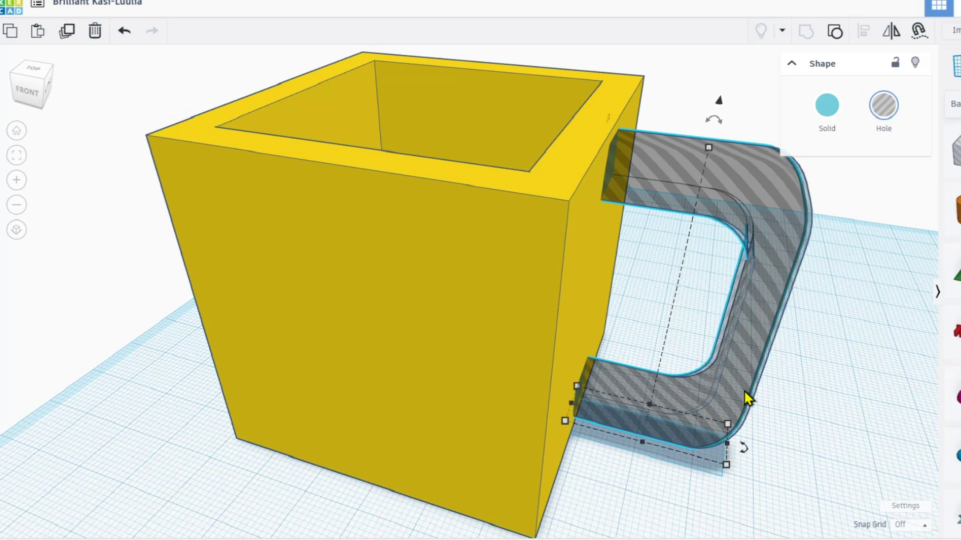
Group a handle-shaped hole with the yellow cup to cut sockets, and make the remaining handle solid.
shift+click(551, 286)
click(798, 45)
click(783, 193)
click(826, 105)
Move the solid handle away from the cup's side to expose the two sockets.
right_drag(480, 210, 455, 178)
scroll(441, 231, up, 3)
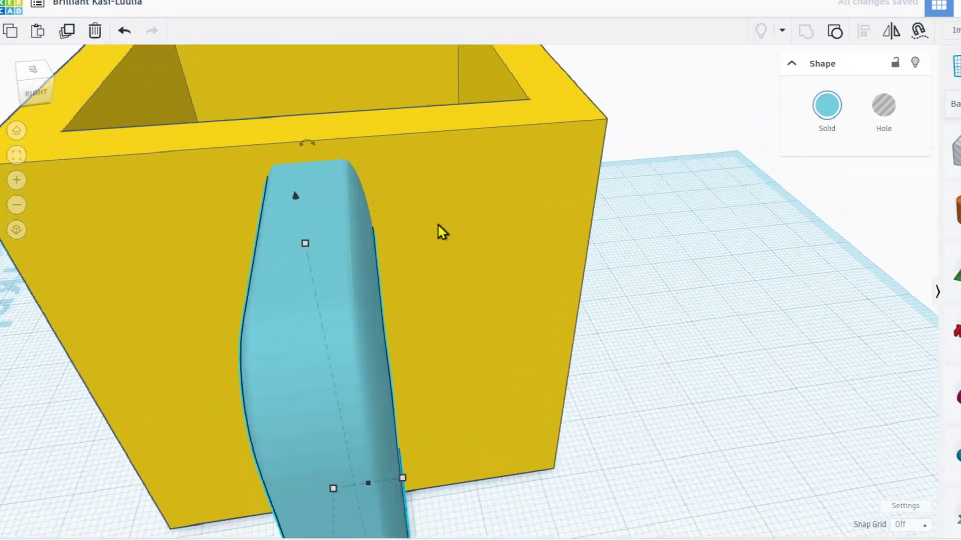
right_drag(352, 270, 490, 263)
scroll(491, 263, down, 2)
right_drag(422, 268, 470, 221)
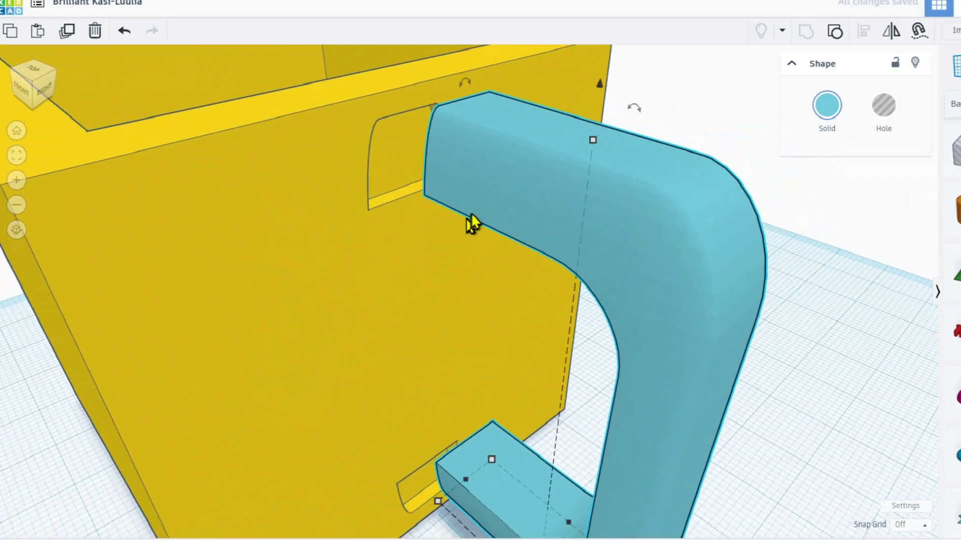
scroll(470, 221, up, 2)
drag(521, 200, 458, 203)
right_drag(458, 203, 552, 188)
drag(556, 195, 520, 233)
Undo the handle moves and the socket cut in the yellow cup.
key(ctrl+z)
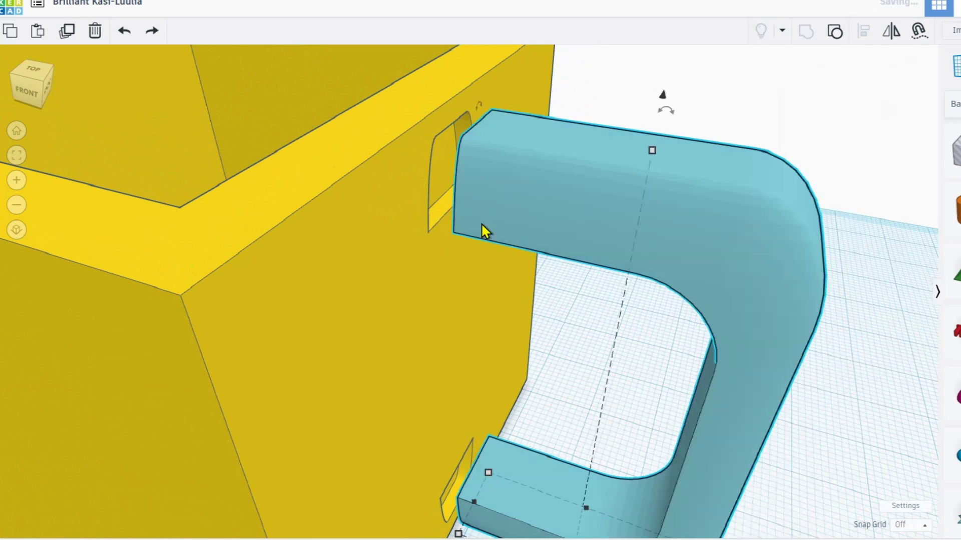
key(ctrl+z)
key(ctrl+z)
key(h)
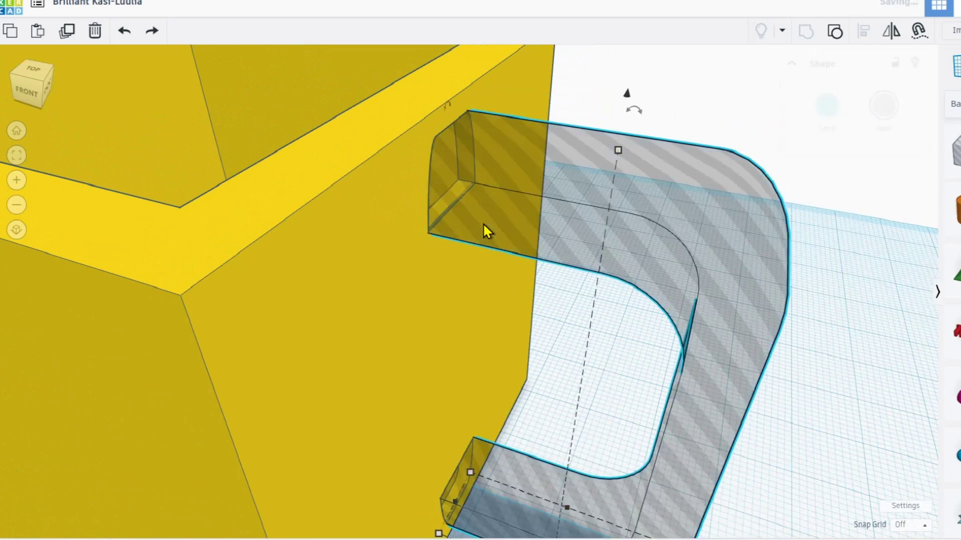
key(ctrl+z)
key(ctrl+z)
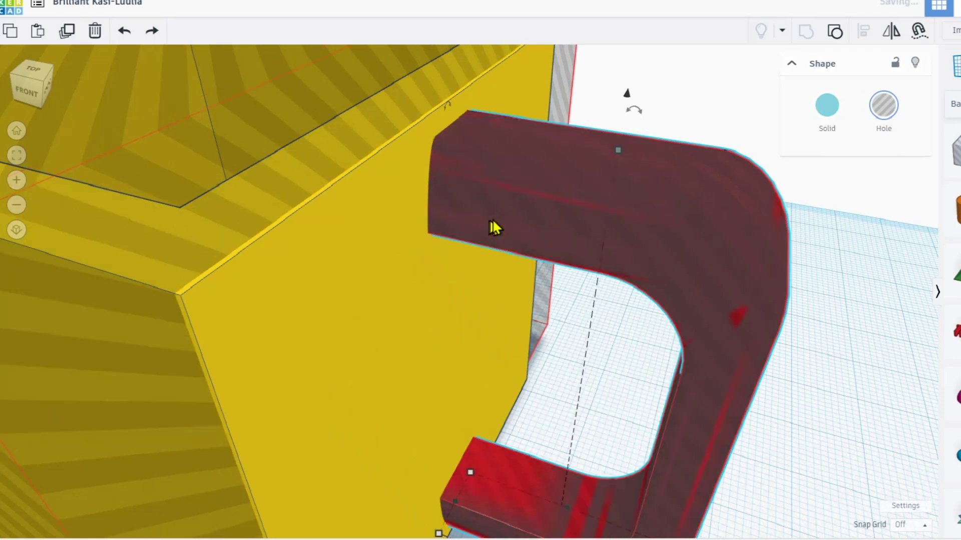
key(ctrl+z)
key(ctrl+z)
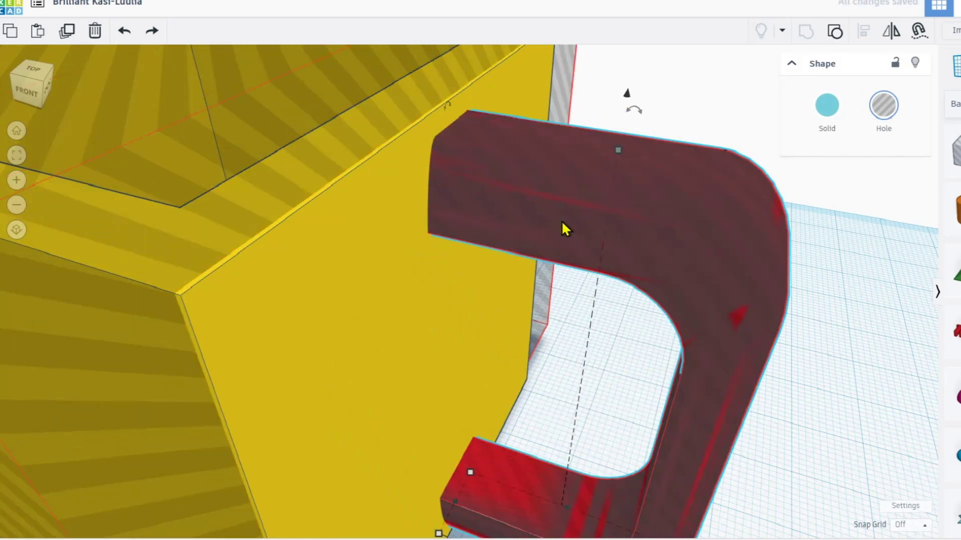
Examine the component shapes inside the handle group and leave the group.
key(ctrl+g)
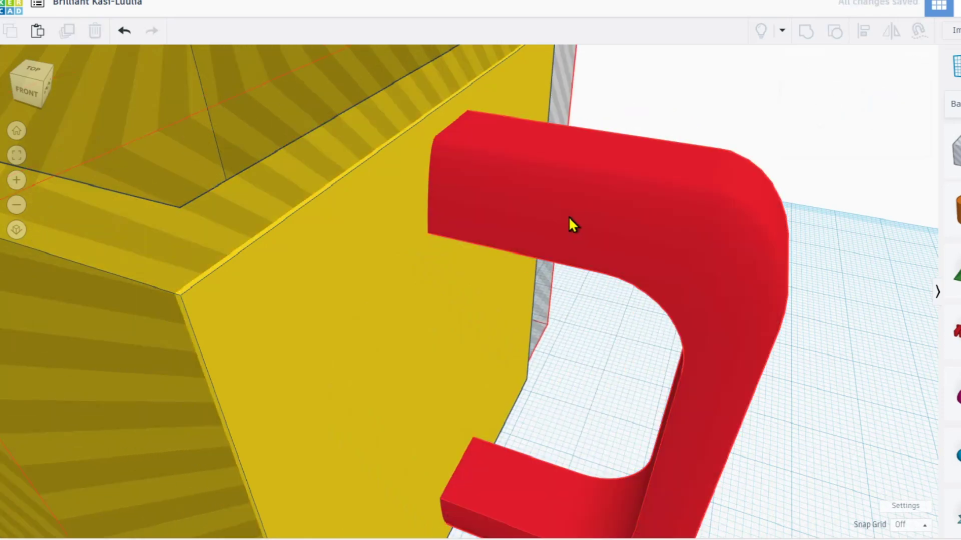
scroll(600, 189, down, 3)
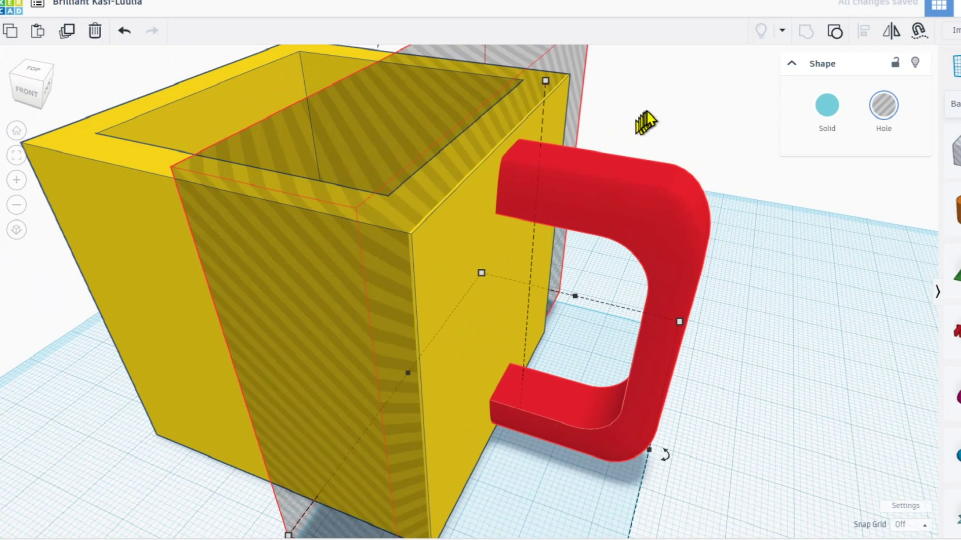
key(Escape)
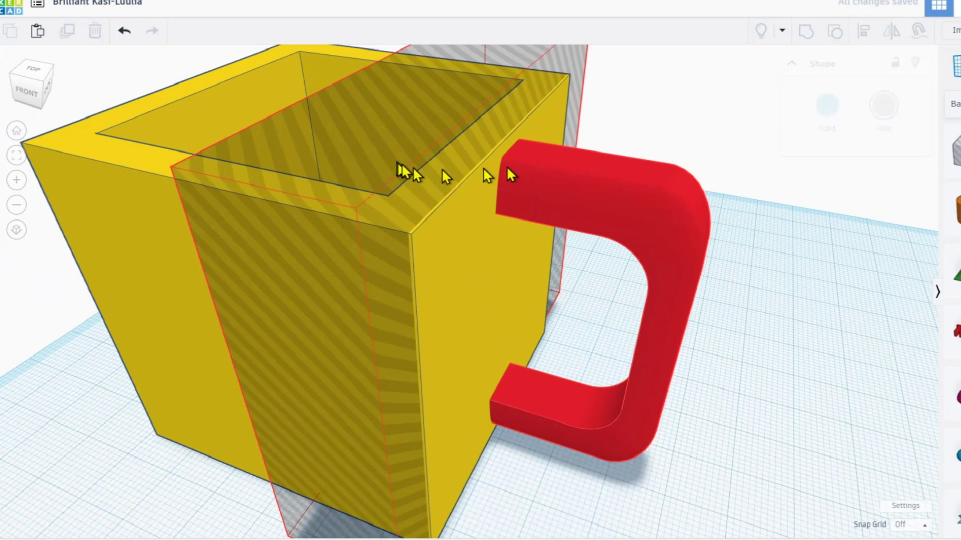
Change the handle from a hole back to a solid light-blue shape.
click(599, 208)
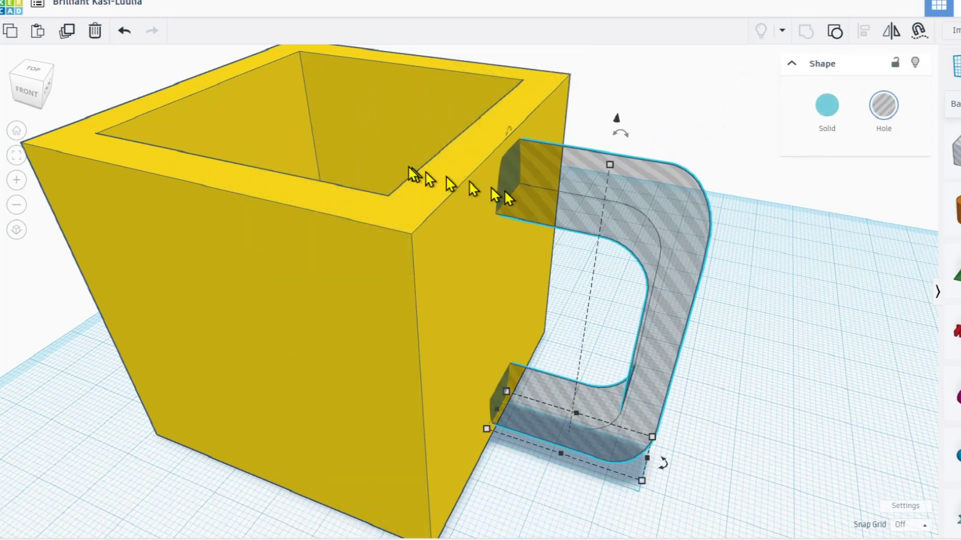
click(813, 120)
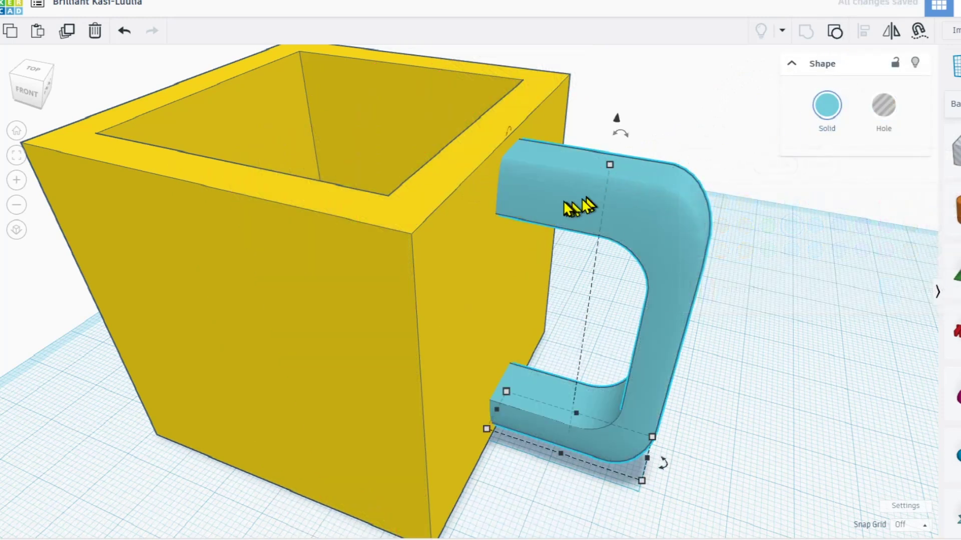
click(833, 36)
key(ctrl+z)
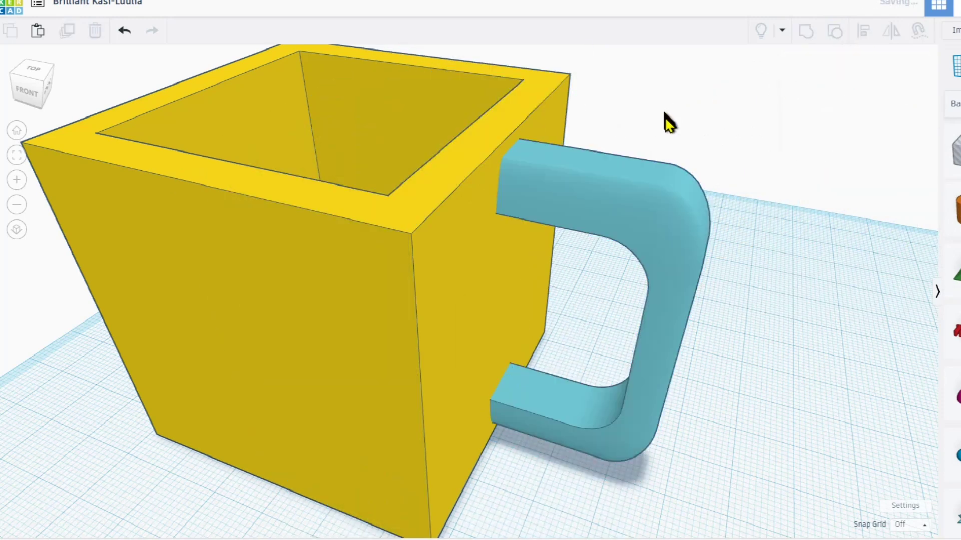
click(604, 193)
right_drag(686, 235, 701, 246)
middle_drag(691, 268, 663, 210)
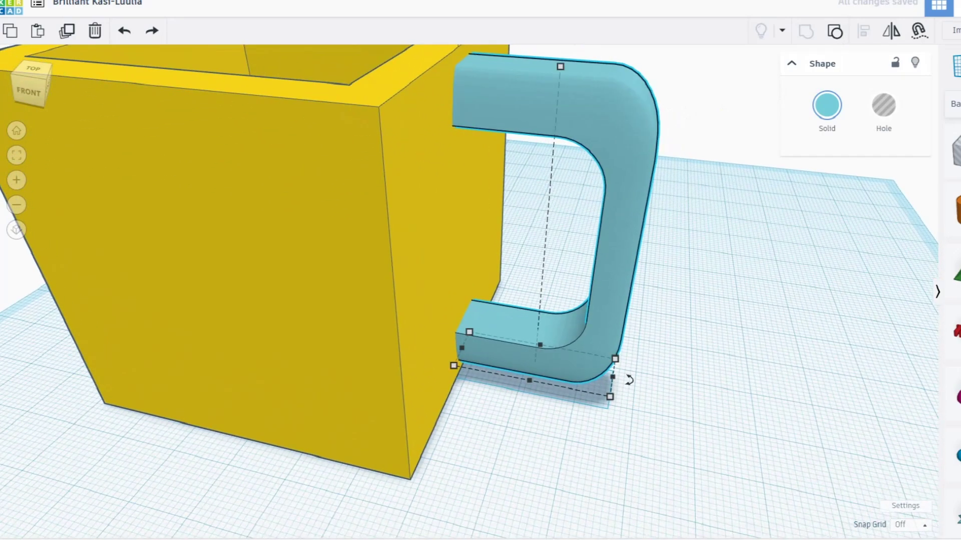
Place a new solid box on the workplane beside the handle and scale it proportionally.
drag(960, 150, 716, 442)
middle_drag(765, 278, 539, 213)
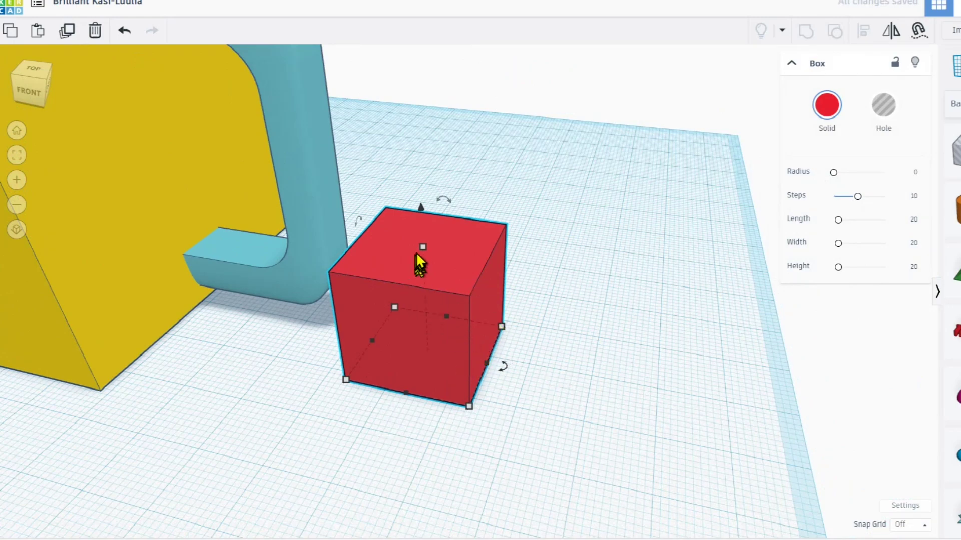
right_drag(423, 263, 444, 300)
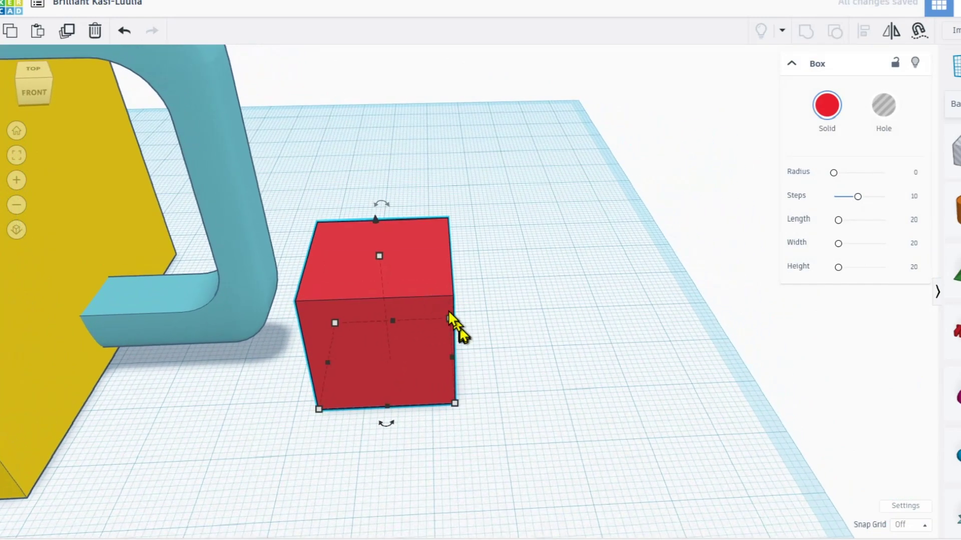
shift+drag(388, 268, 557, 290)
Stretch the red box sideways so it is wider than it is tall.
scroll(557, 295, up, 2)
key(f)
right_drag(576, 370, 387, 363)
right_drag(531, 316, 501, 213)
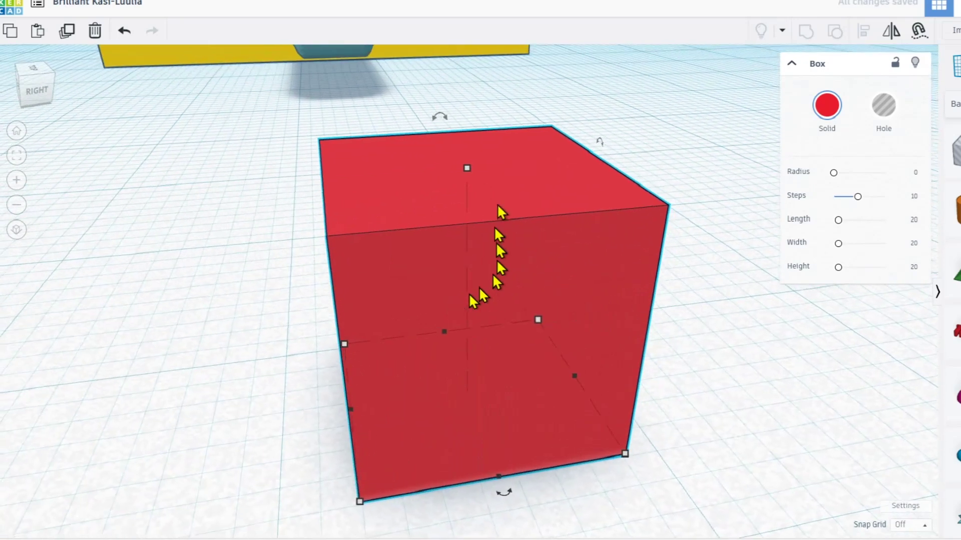
drag(575, 378, 682, 379)
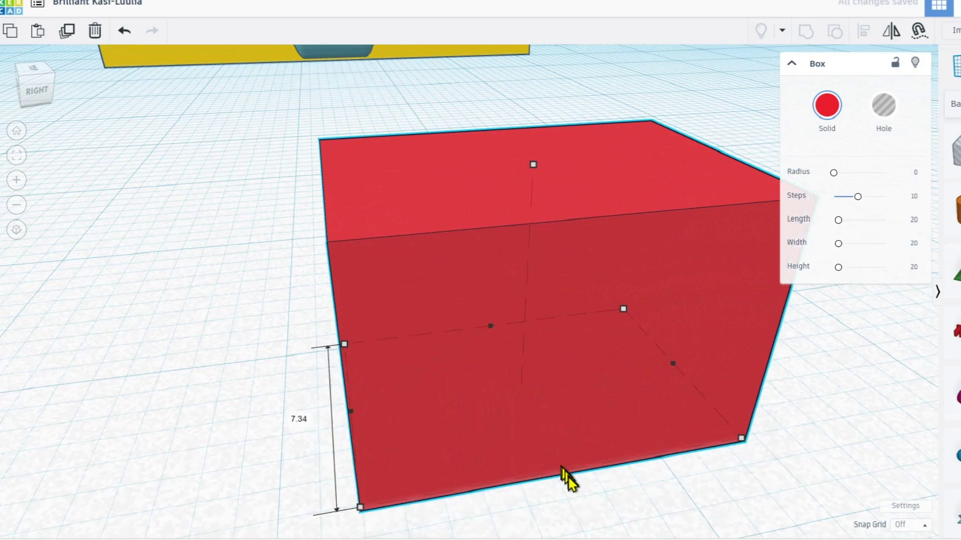
Make an enlarged duplicate of the red box, about 8.7 mm high, and turn the copy into a hole.
right_drag(569, 475, 485, 433)
scroll(524, 404, down, 4)
scroll(524, 406, down, 3)
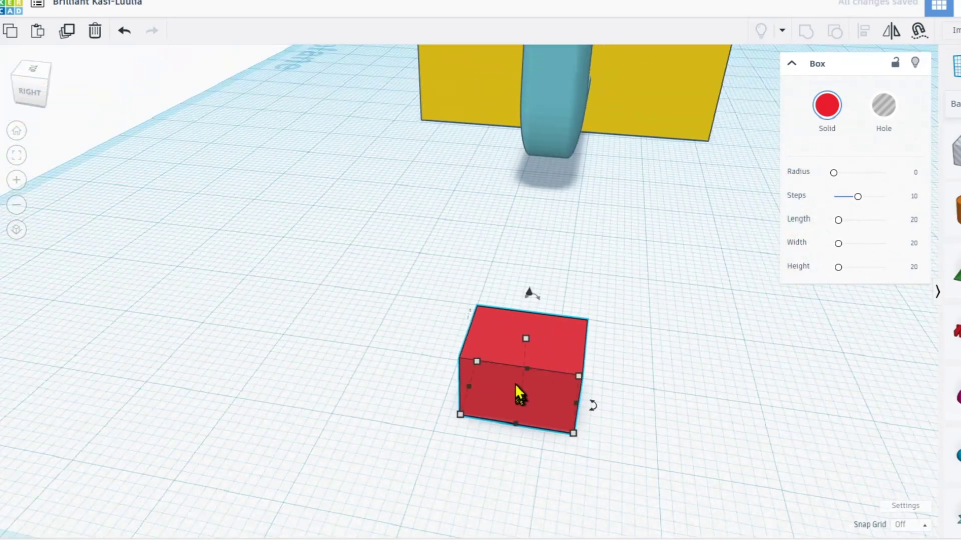
right_drag(537, 368, 509, 403)
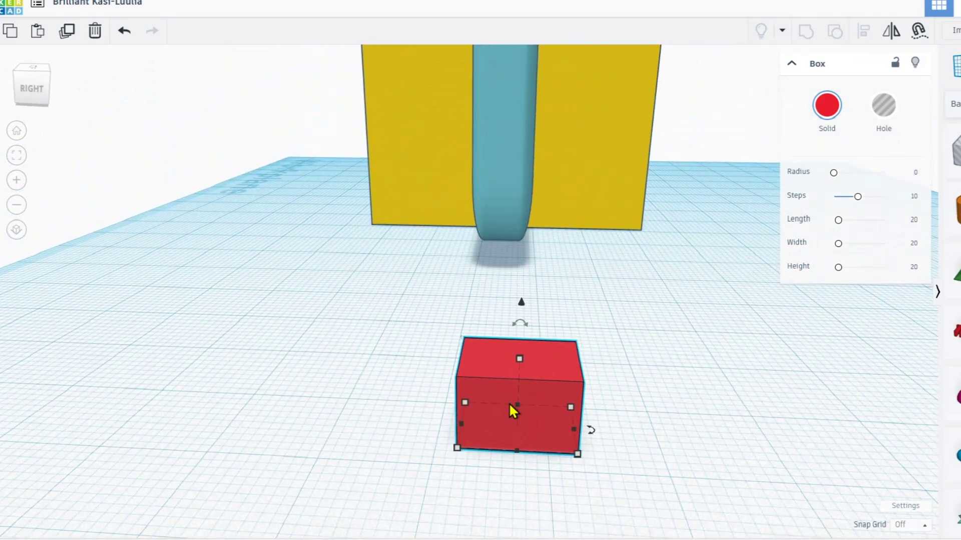
scroll(532, 382, up, 5)
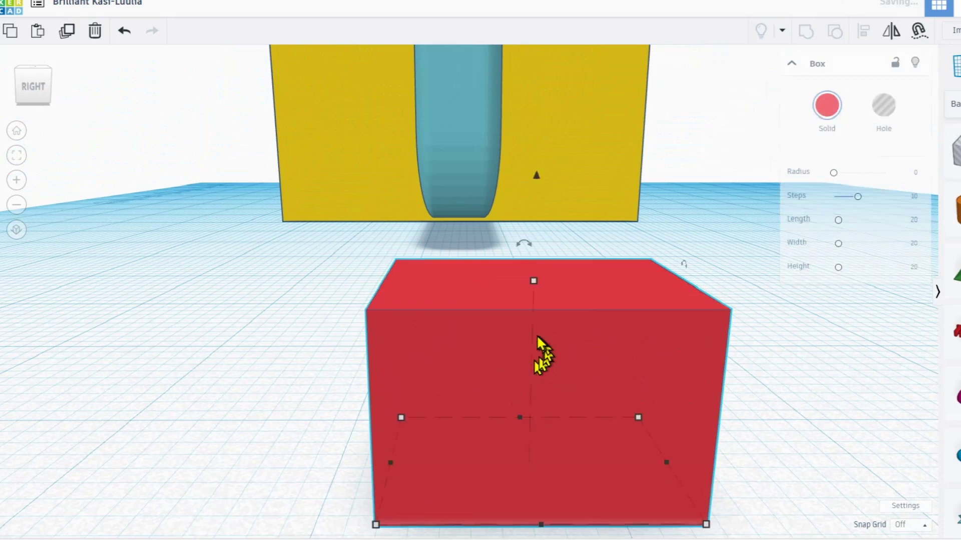
drag(533, 280, 527, 237)
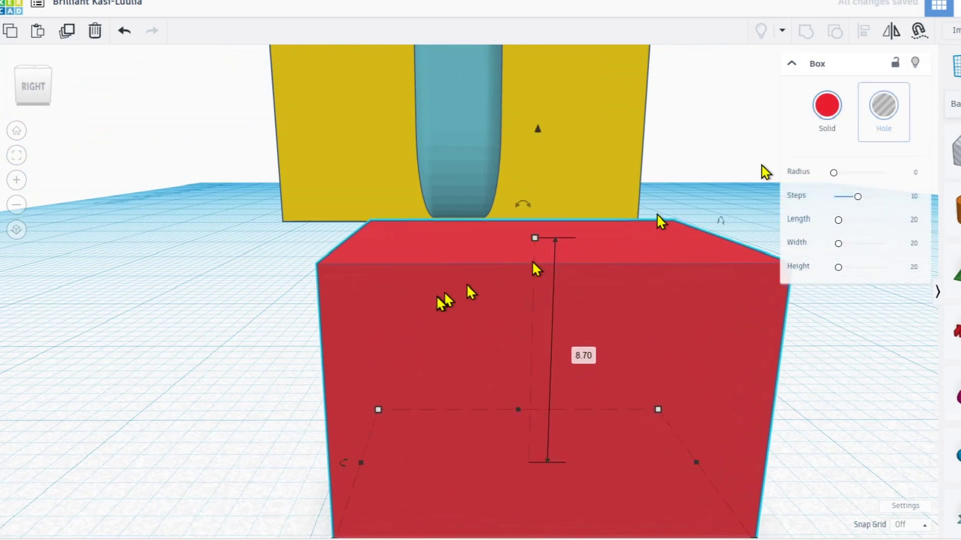
click(881, 116)
Tilt the hole box by -68° and move it so it overlaps one side of the red box.
right_drag(616, 228, 623, 369)
drag(622, 370, 577, 369)
right_drag(576, 370, 545, 338)
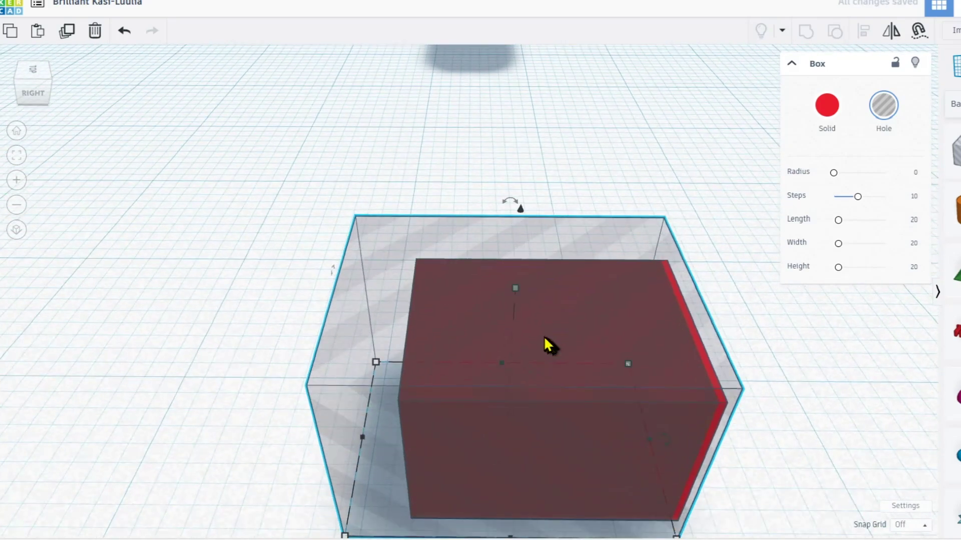
drag(518, 203, 177, 194)
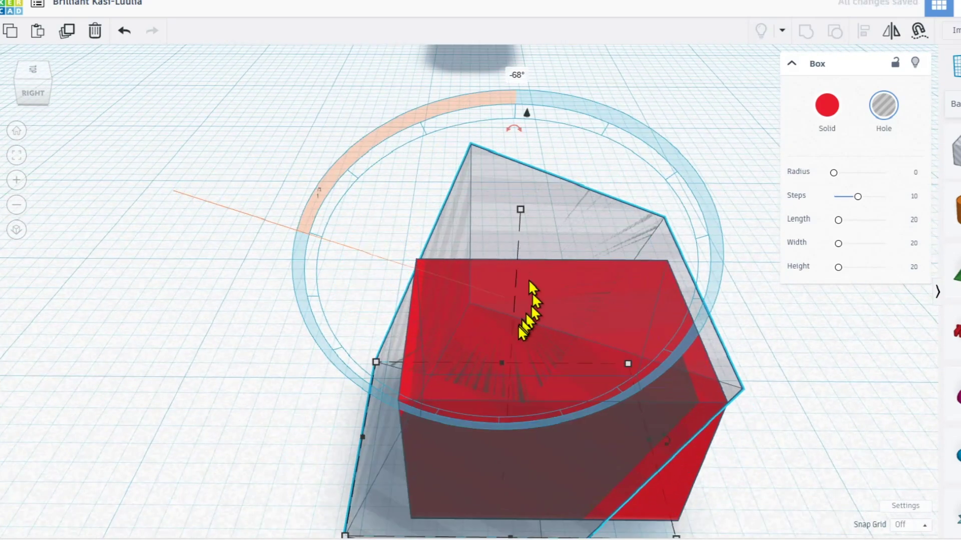
drag(530, 383, 296, 365)
right_drag(317, 353, 429, 149)
drag(378, 108, 344, 53)
mouse_move(397, 193)
mouse_down()
mouse_move(379, 197)
mouse_move(390, 196)
mouse_up()
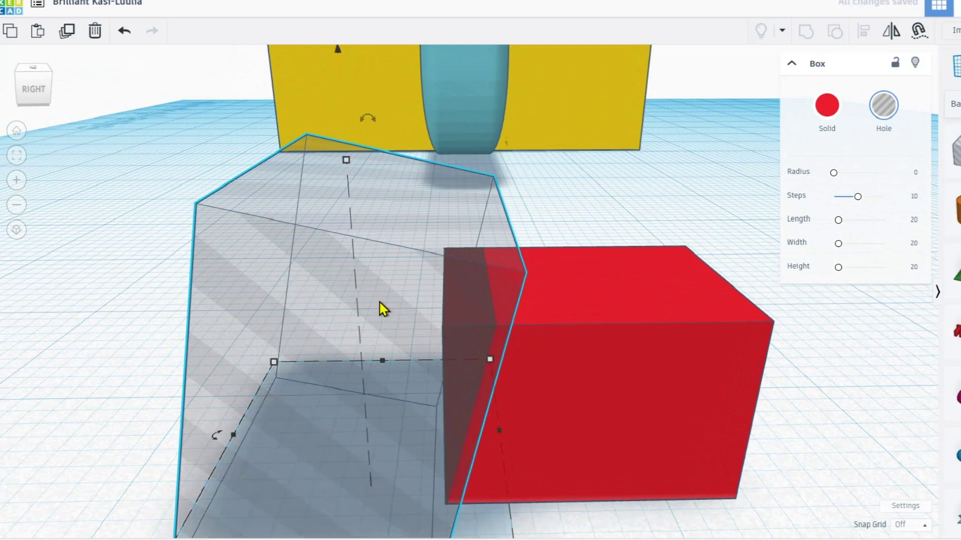
key(ctrl+d)
right_drag(379, 301, 376, 322)
middle_drag(376, 322, 379, 296)
click(296, 334)
key(Delete)
Duplicate the tilted hole box and shift the copy across to the opposite side of the red box.
click(438, 269)
key(ctrl+d)
middle_drag(597, 212, 362, 452)
key(Right)
key(Right)
key(Right)
key(Right)
key(Right)
key(Right)
key(Right)
key(Right)
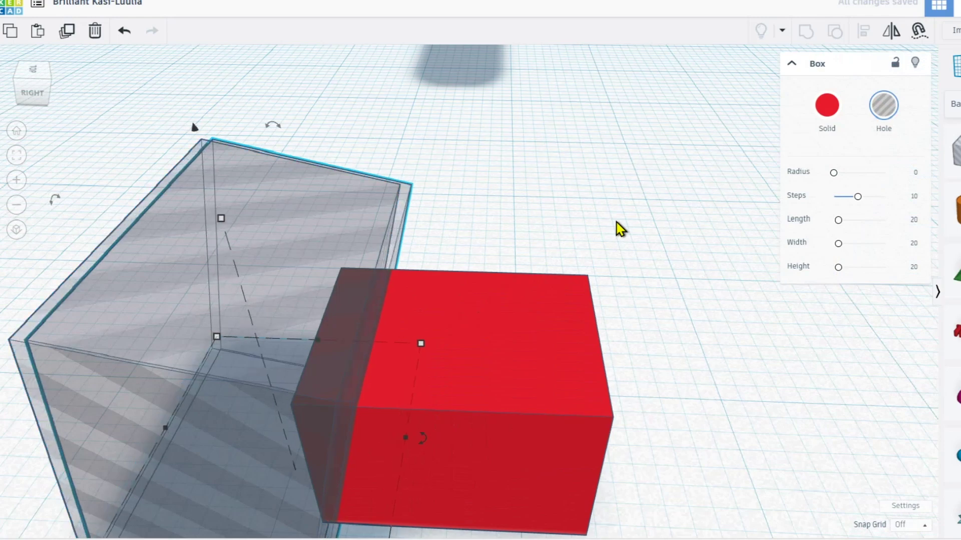
key(Right)
key(Right)
key(Right)
key(Right)
key(Right)
key(Right)
key(Right)
key(Right)
key(Right)
key(Right)
key(Right)
key(Right)
key(Right)
key(Right)
key(Right)
key(Right)
key(Right)
key(Right)
key(Right)
key(Right)
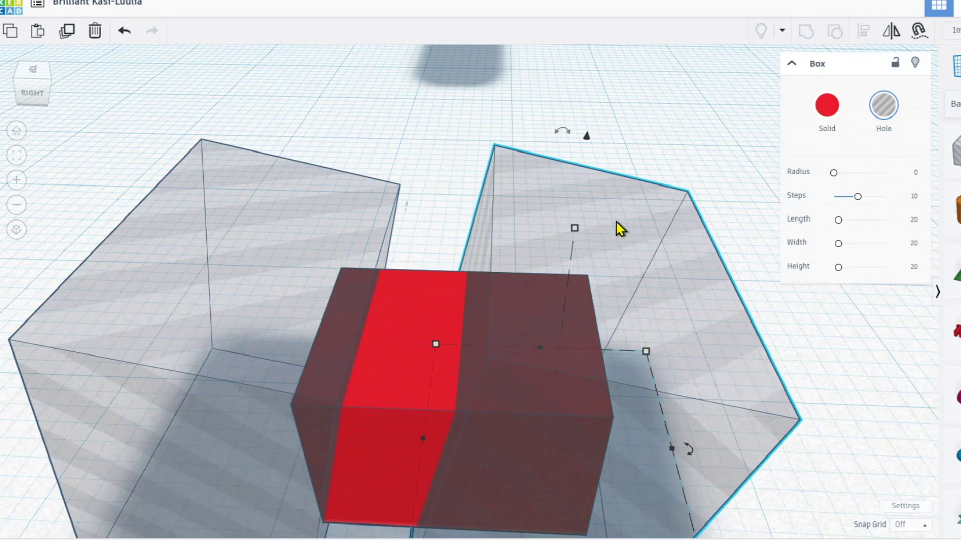
key(Right)
key(Right)
key(Right)
key(Right)
key(Right)
key(Right)
key(Right)
key(Right)
middle_drag(629, 347, 631, 275)
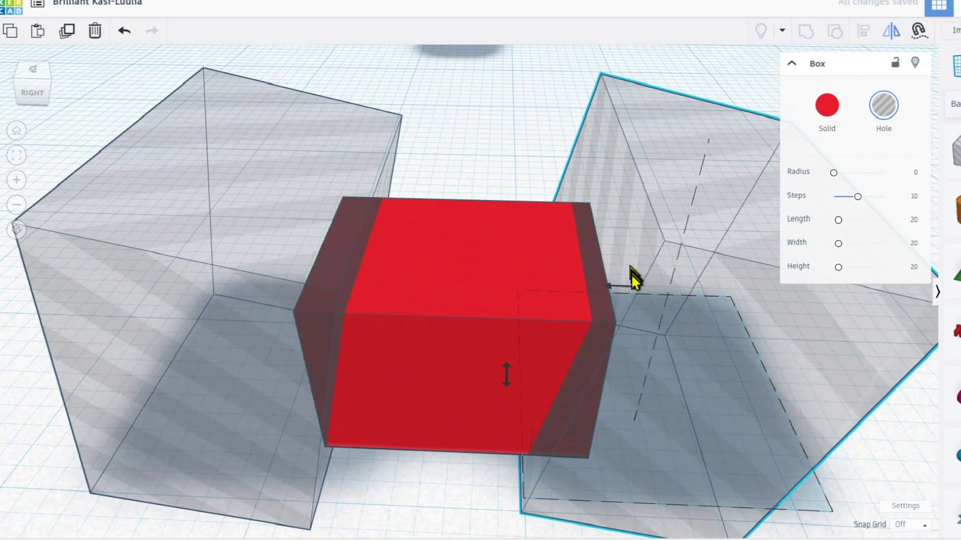
Mirror the copied hole box so it slants the opposite way and nudge it against the red box's side.
click(623, 286)
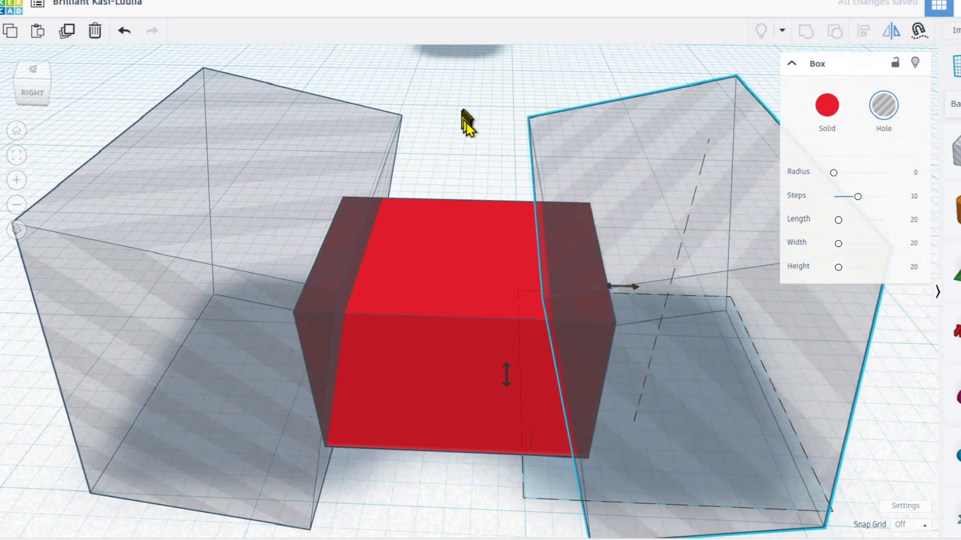
middle_drag(496, 243, 494, 183)
key(Right)
key(Right)
key(Right)
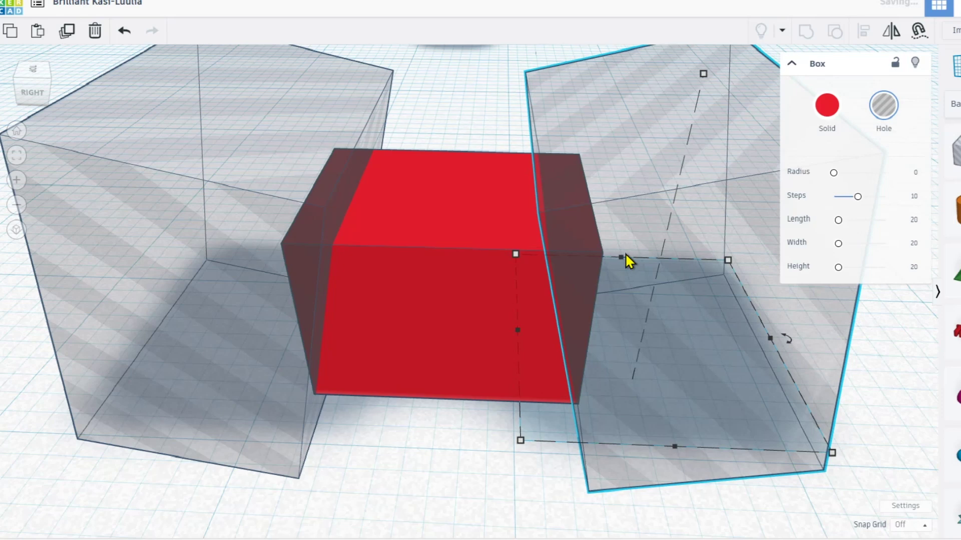
Group the two tilted hole boxes and rotate a duplicate of the group by 90° on the workplane.
shift+click(284, 271)
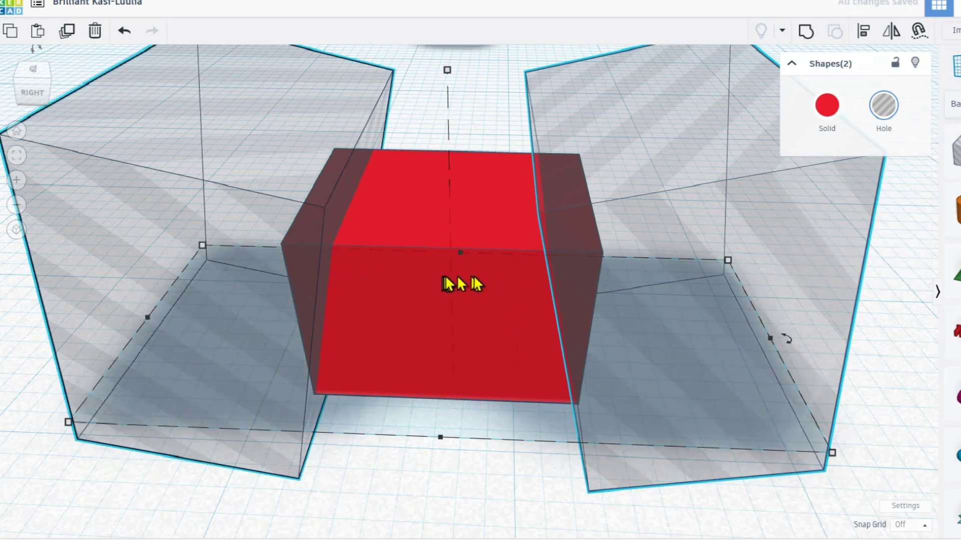
click(789, 339)
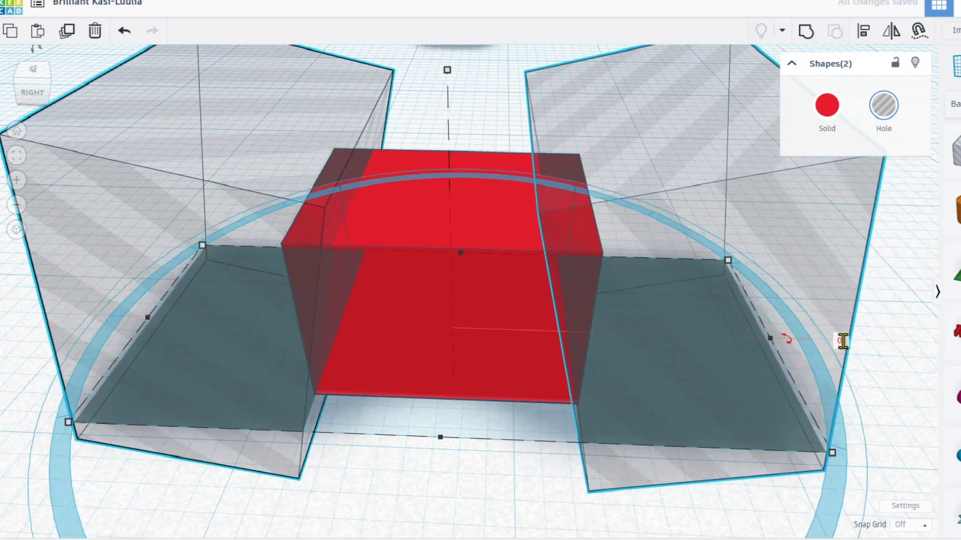
click(394, 118)
click(348, 133)
shift+click(602, 147)
click(806, 33)
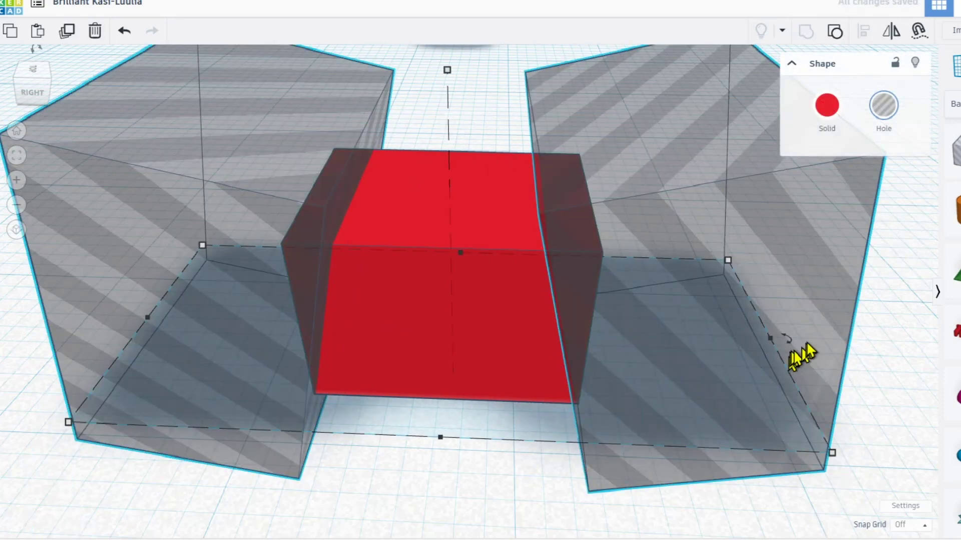
mouse_move(794, 347)
key(Return)
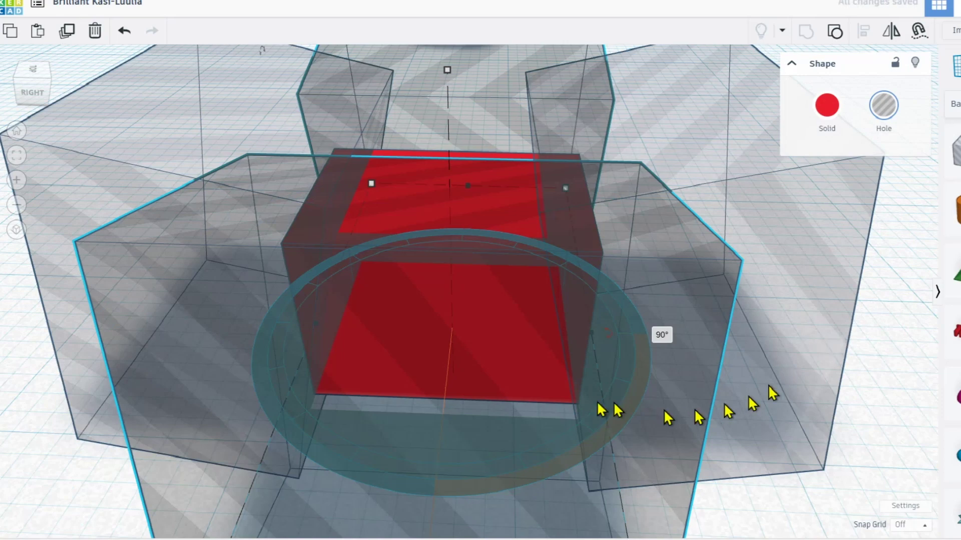
Ungroup the rotated pair of hole boxes and select both boxes at the ends of the red box.
right_drag(686, 418, 469, 435)
click(735, 436)
right_drag(745, 454, 721, 456)
middle_drag(368, 341, 492, 354)
scroll(493, 354, down, 5)
click(448, 266)
shift+click(473, 277)
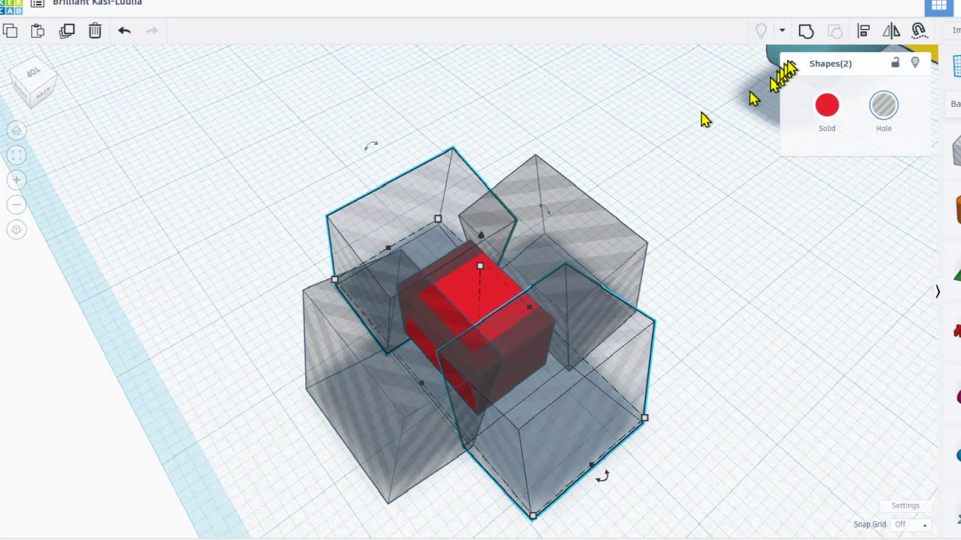
Try to group and reposition the rotated pair of hole boxes around the red box.
right_drag(658, 332, 450, 339)
click(450, 339)
scroll(450, 351, up, 5)
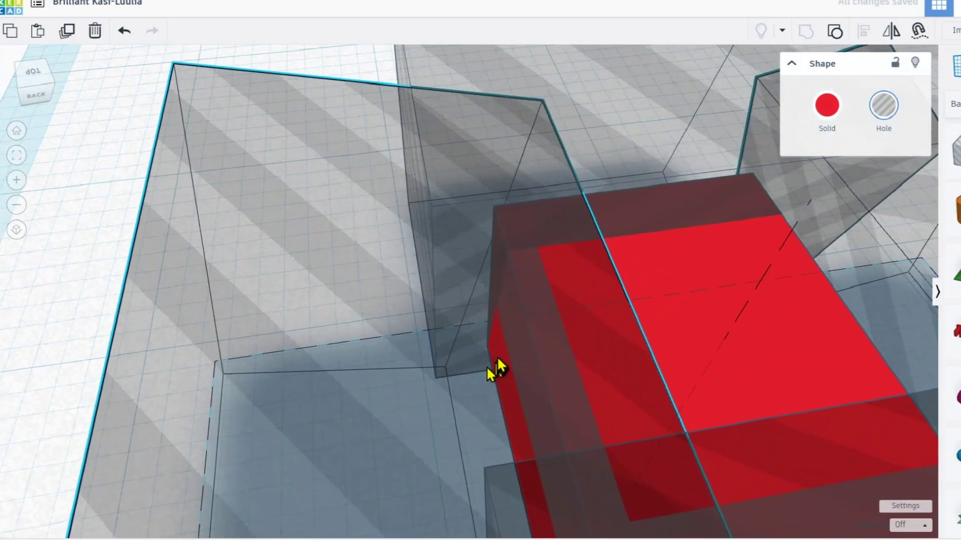
scroll(499, 369, down, 5)
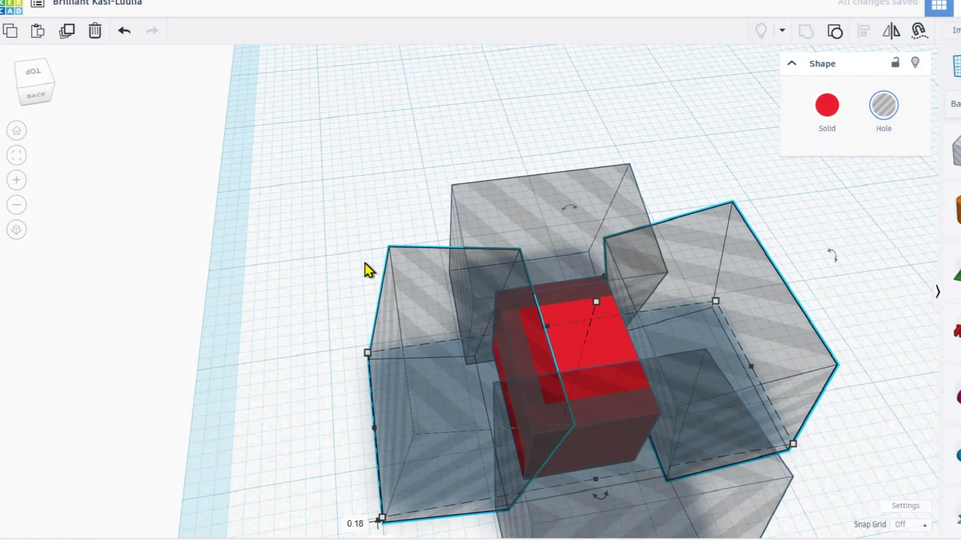
key(ctrl+z)
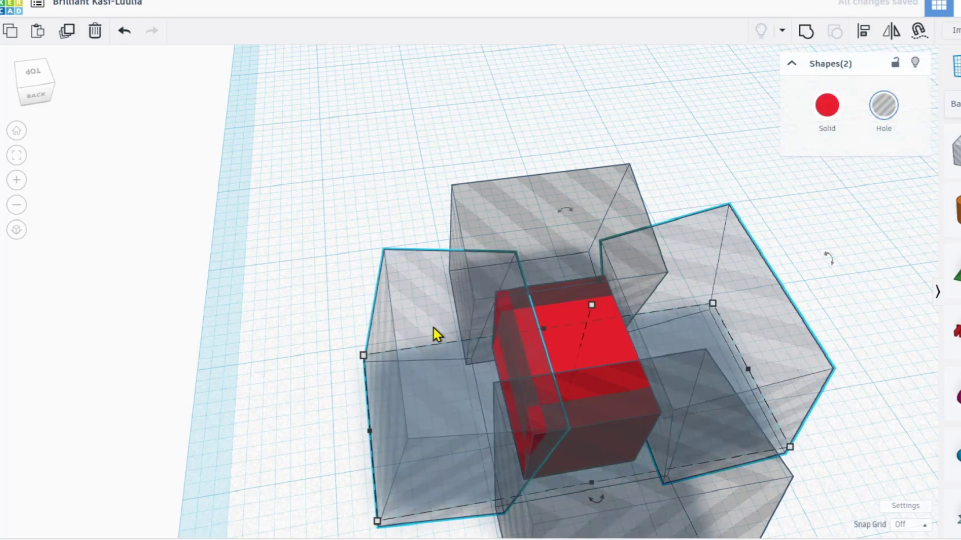
Reposition the rotated hole boxes so that each overlaps its own side of the red box.
drag(451, 335, 463, 333)
right_drag(468, 332, 597, 348)
mouse_move(727, 346)
mouse_down()
mouse_move(737, 347)
mouse_move(721, 348)
mouse_up()
right_drag(721, 348, 704, 364)
drag(703, 365, 700, 364)
right_drag(700, 364, 660, 335)
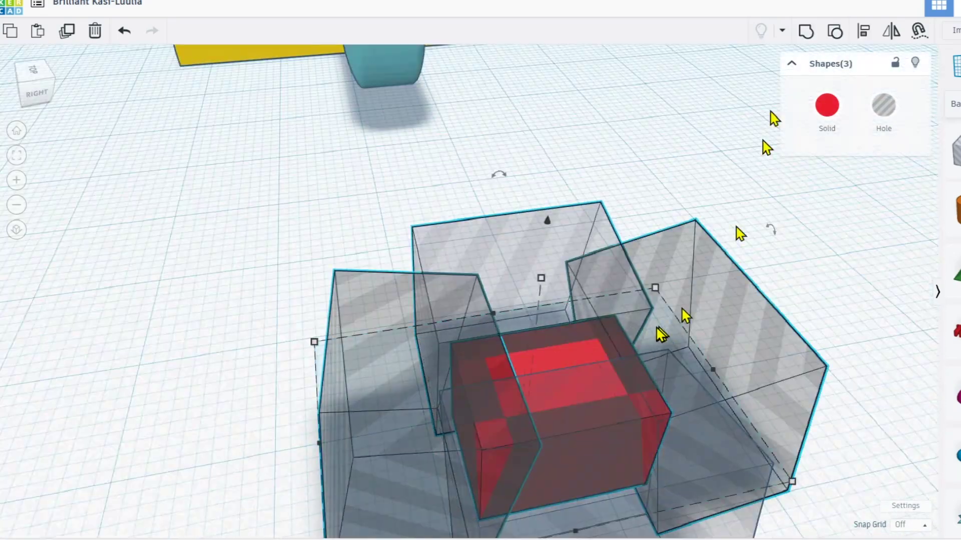
Group the red box with all the tilted hole boxes to cut it into a truncated pyramid.
click(805, 32)
right_drag(564, 246, 735, 257)
click(735, 257)
shift+click(691, 260)
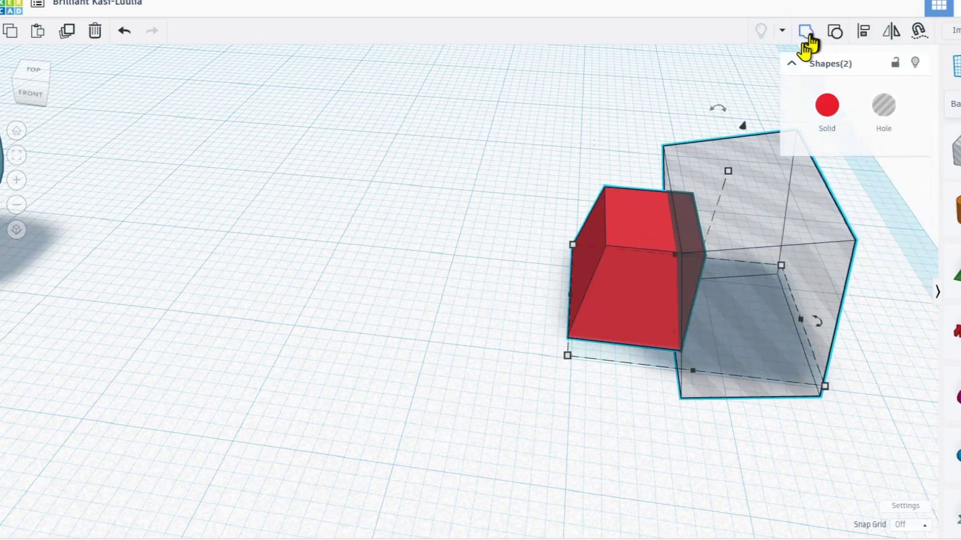
click(805, 32)
Duplicate the red truncated pyramid and place the copy beside the original.
right_drag(430, 200, 429, 311)
alt+drag(428, 310, 592, 225)
right_drag(592, 225, 613, 356)
key(Delete)
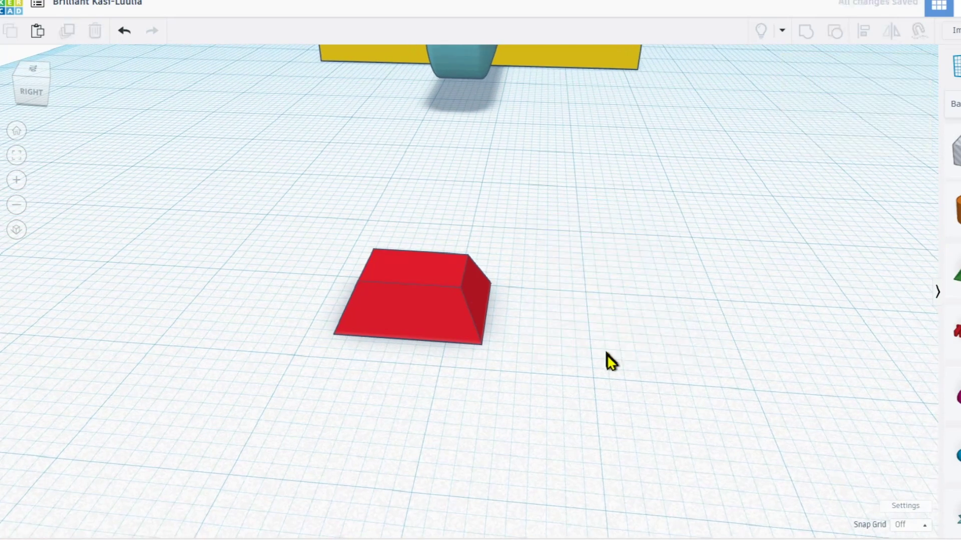
key(ctrl+z)
click(601, 305)
drag(601, 305, 600, 273)
right_drag(598, 266, 423, 231)
click(442, 255)
drag(445, 262, 404, 266)
Stretch one of the two truncated pyramids to a length of about 18 mm.
right_drag(403, 266, 448, 124)
drag(456, 111, 457, 103)
drag(461, 266, 455, 280)
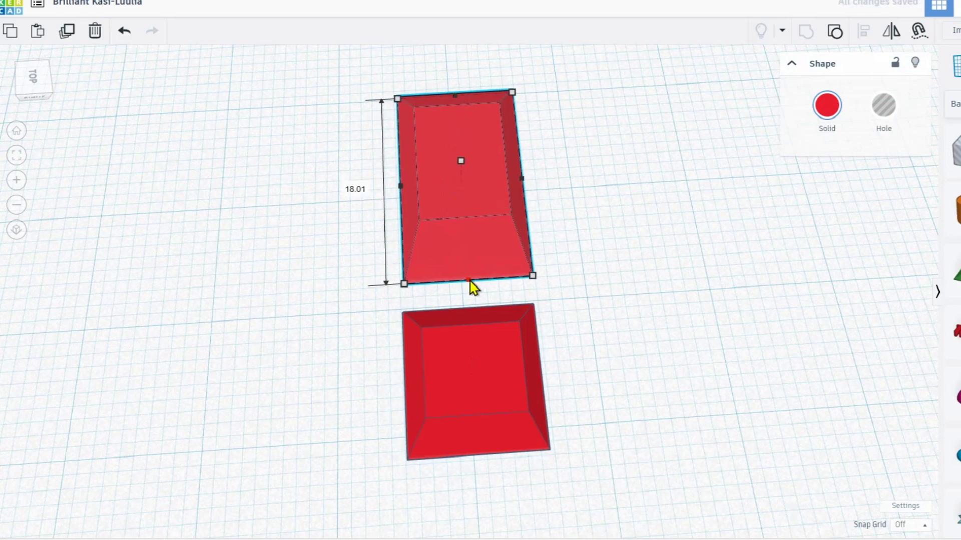
right_drag(493, 246, 514, 257)
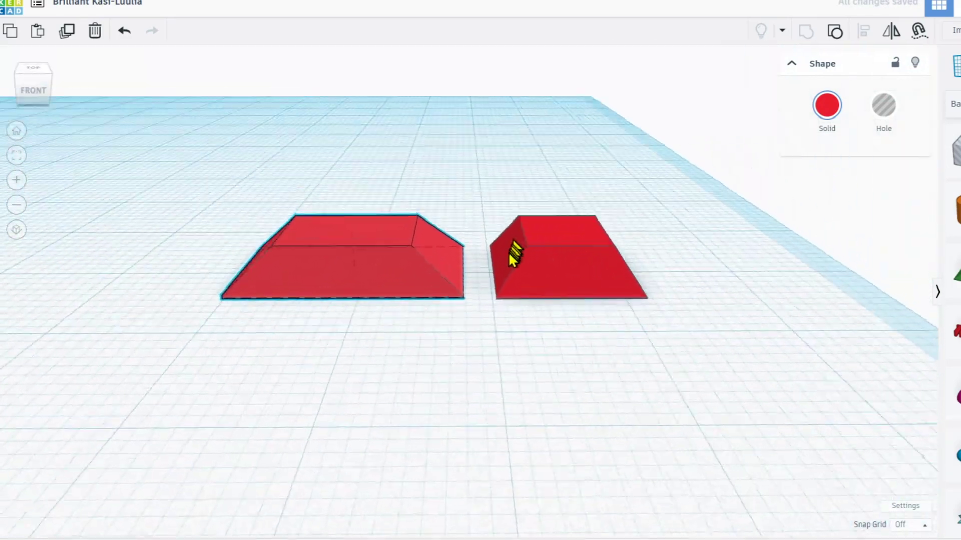
Match the shorter truncated pyramid's height to the longer one and select both pieces.
click(569, 242)
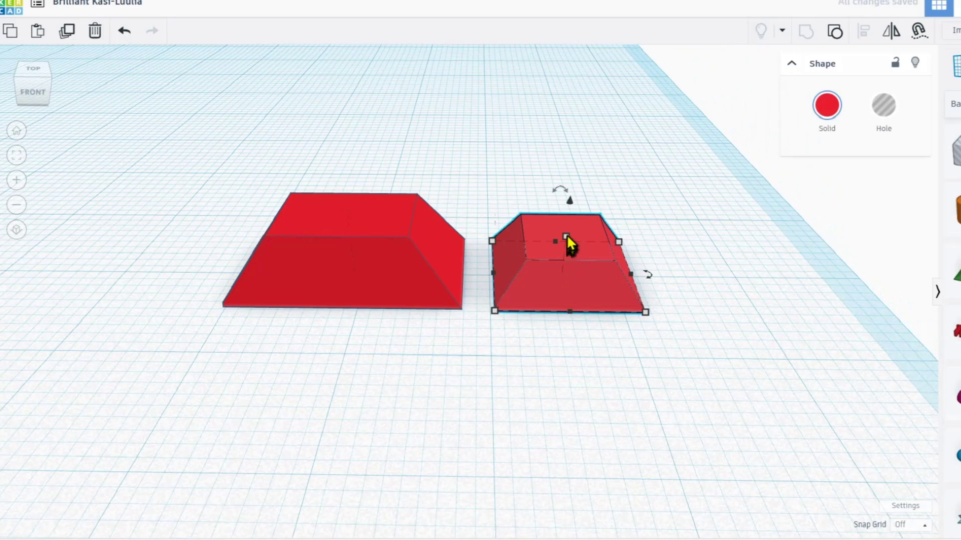
right_drag(565, 224, 850, 441)
click(690, 430)
key(ctrl+a)
scroll(375, 322, down, 5)
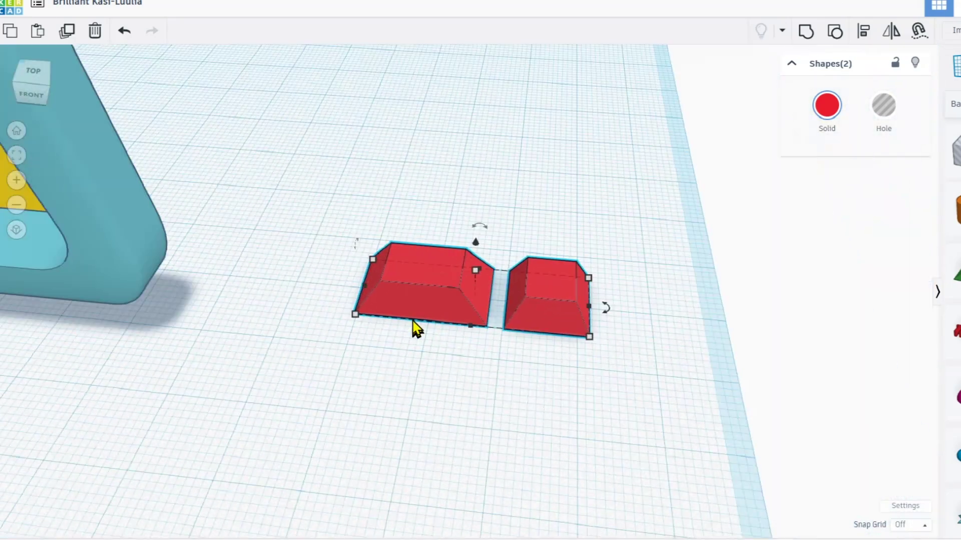
right_drag(416, 324, 376, 332)
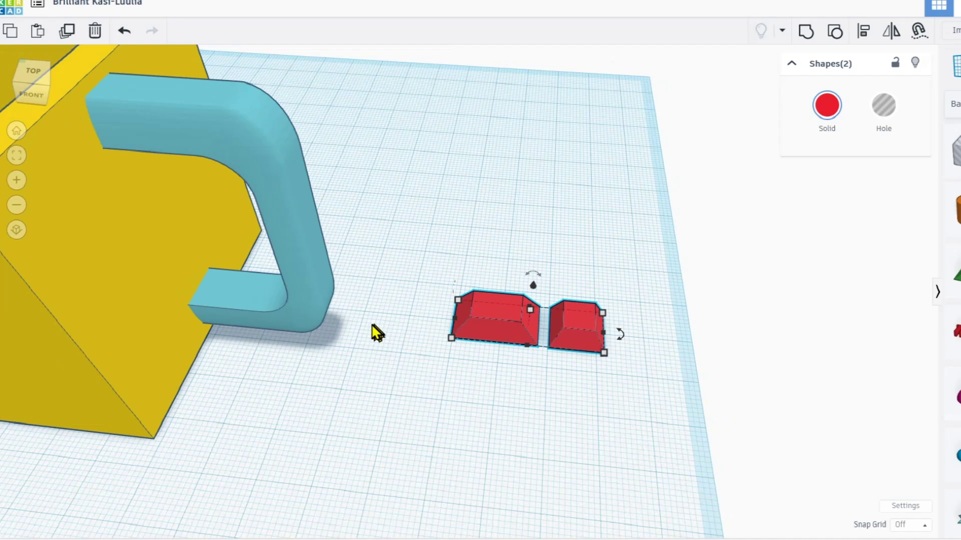
Move the light-blue handle away from the yellow cup to beside the red truncated pyramids.
click(297, 257)
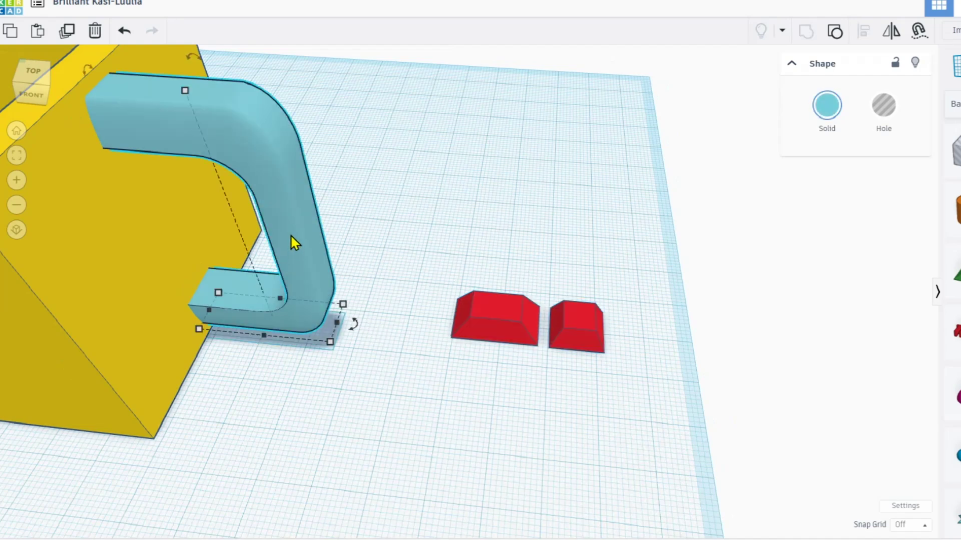
drag(293, 238, 688, 211)
right_drag(562, 236, 517, 308)
Duplicate both red truncated pyramids and move the copies about 28 mm and 33 mm away across the workplane.
click(517, 308)
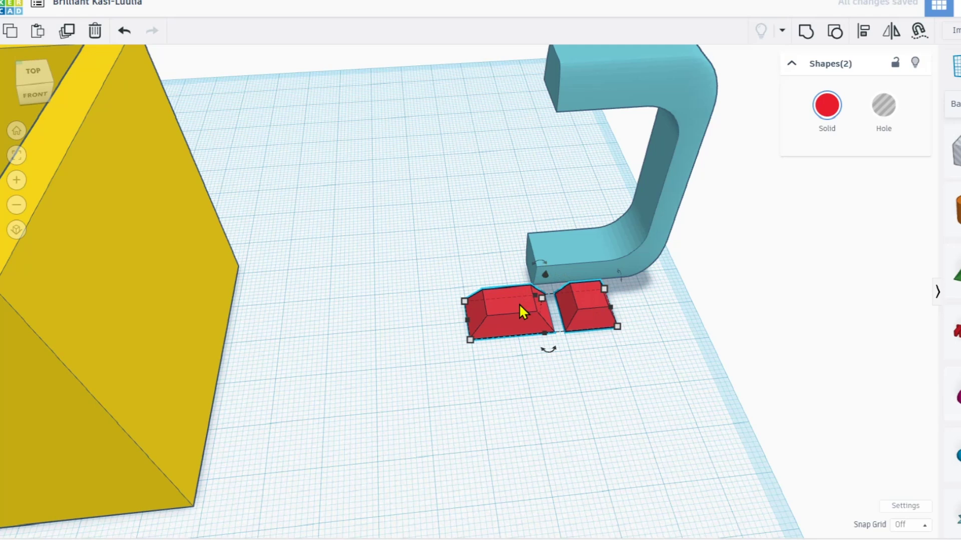
key(ctrl+d)
drag(519, 306, 695, 442)
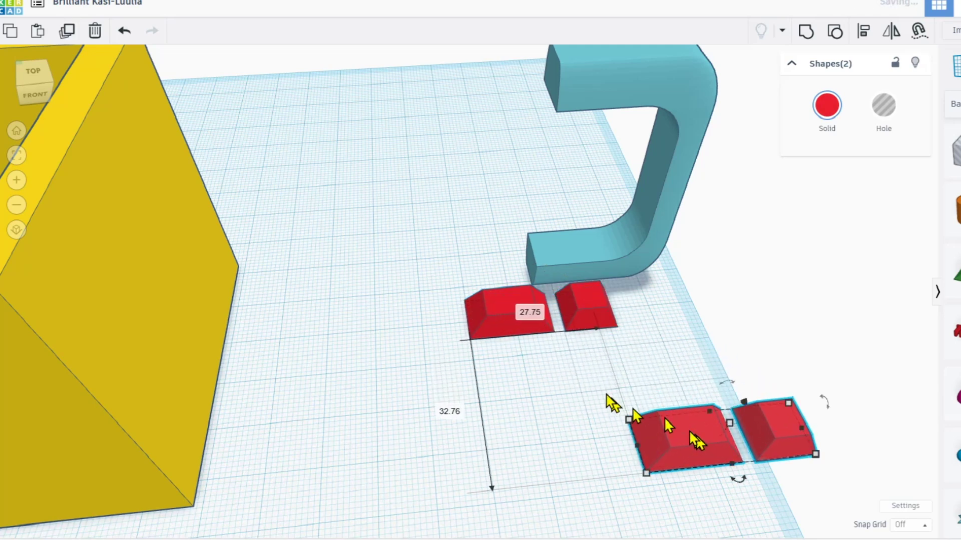
Select the two original truncated pyramids beside the handle and rotate them 90° so they stand upright.
click(506, 311)
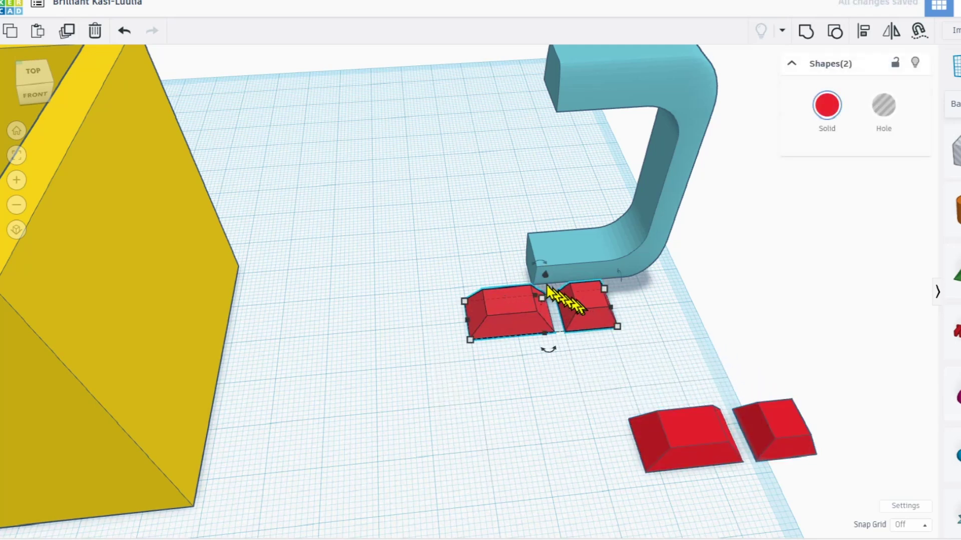
mouse_move(540, 264)
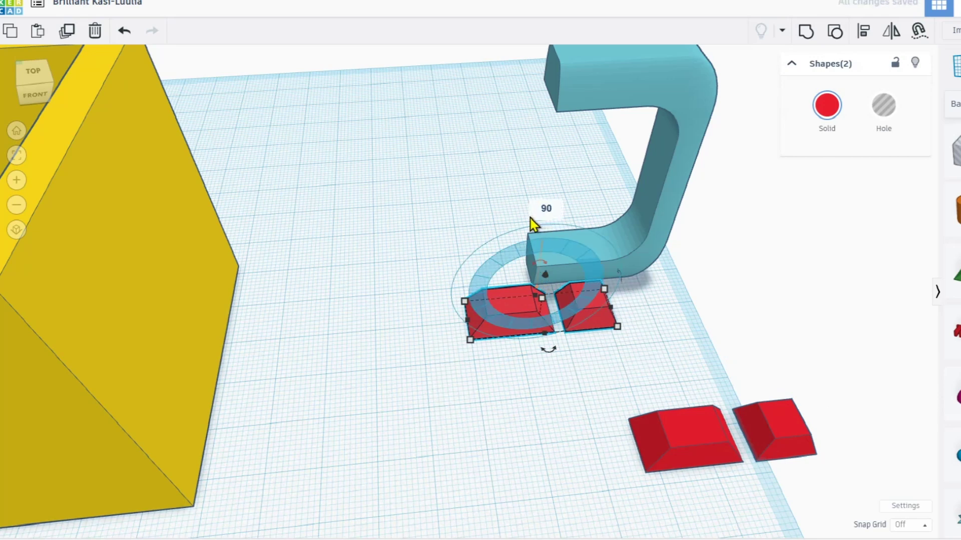
key(Return)
drag(546, 254, 529, 298)
right_drag(480, 276, 551, 300)
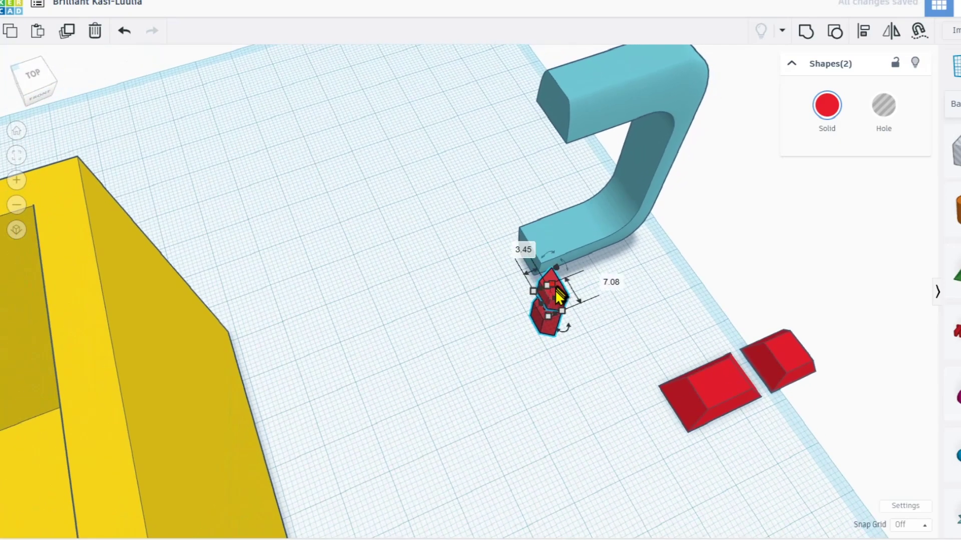
Move the upright pair of pyramids against the end face of the handle's lower arm.
scroll(555, 289, up, 2)
drag(557, 293, 537, 245)
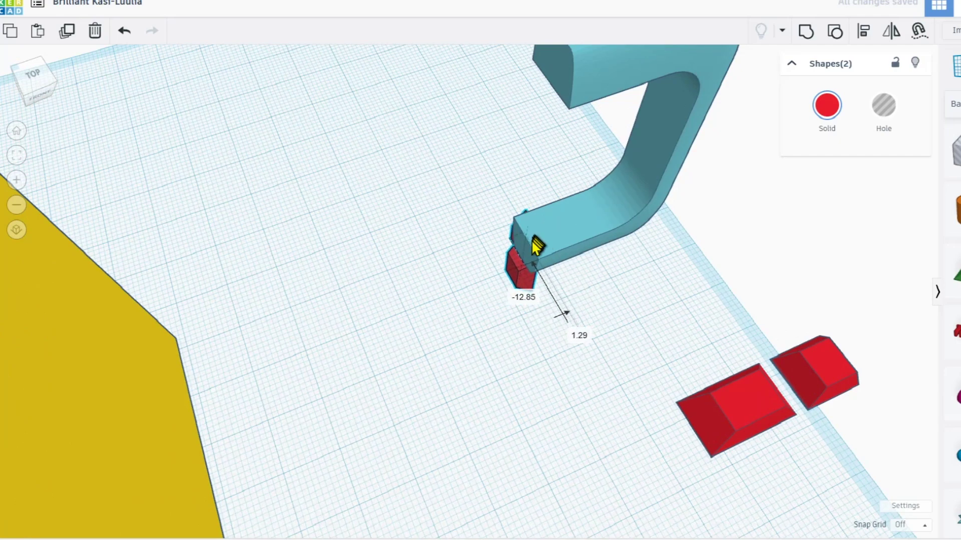
right_drag(525, 270, 571, 246)
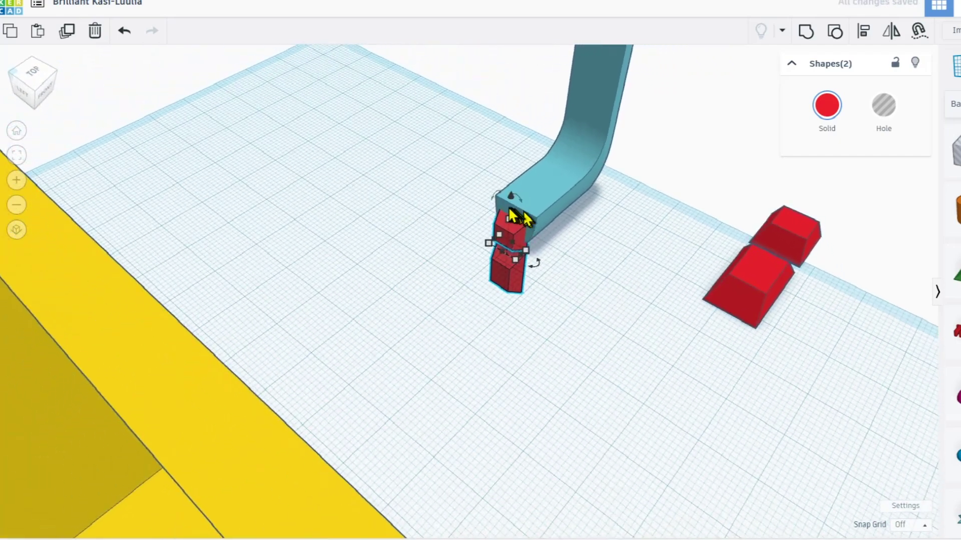
scroll(503, 207, up, 3)
mouse_move(503, 207)
mouse_down()
mouse_move(517, 242)
mouse_move(513, 273)
mouse_move(515, 204)
mouse_up()
right_drag(536, 221, 630, 188)
scroll(558, 219, up, 5)
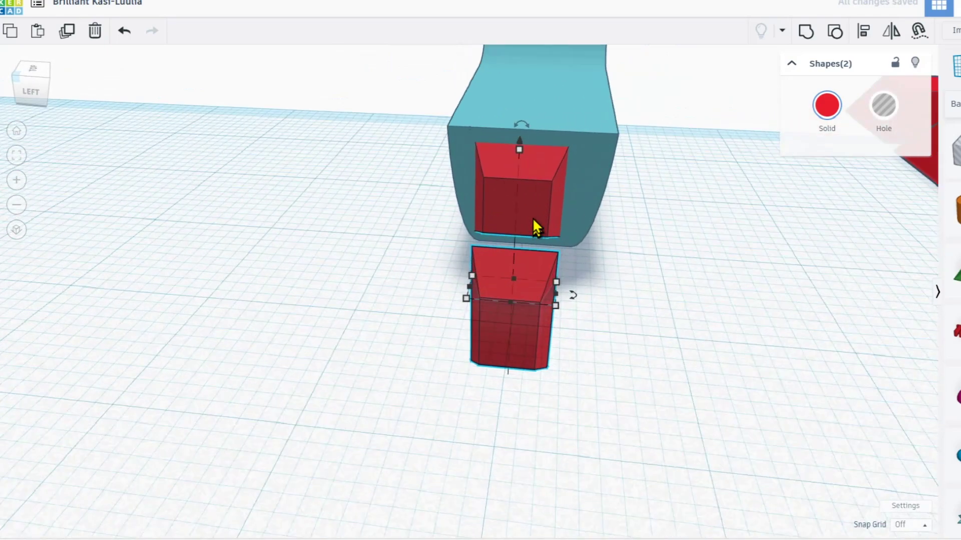
drag(539, 207, 540, 209)
Turn both upright pyramids into holes and check how they sit against the lower arm's end face.
click(881, 114)
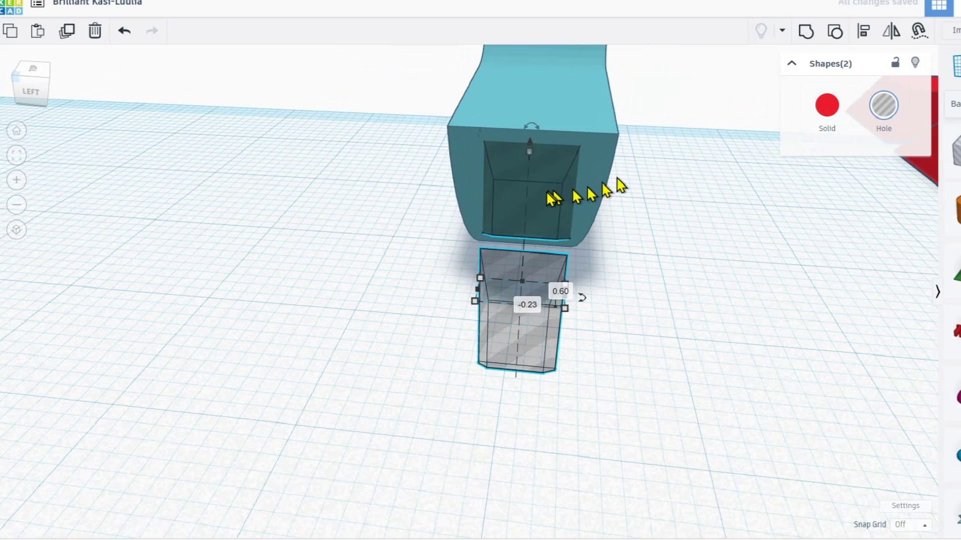
scroll(555, 207, up, 3)
right_drag(574, 207, 580, 207)
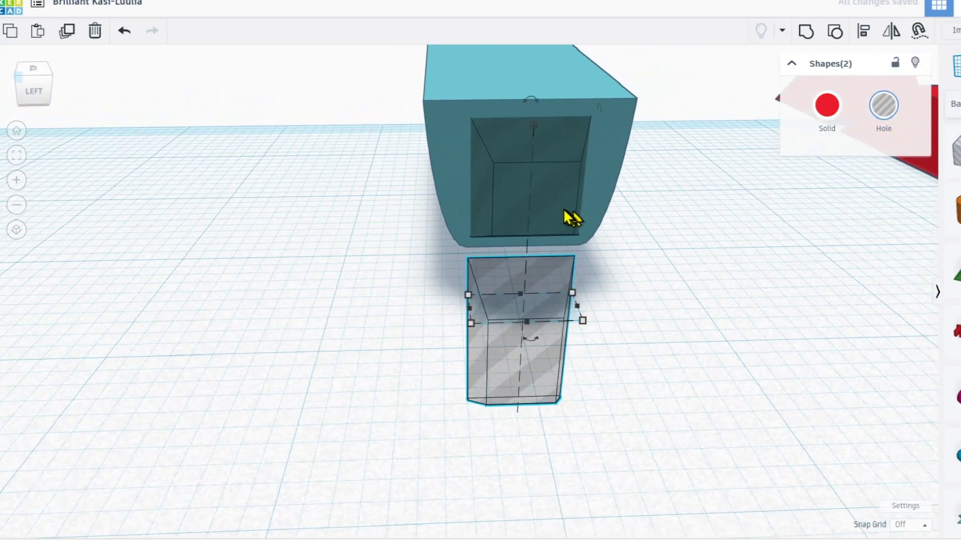
drag(536, 187, 536, 187)
right_drag(554, 200, 586, 229)
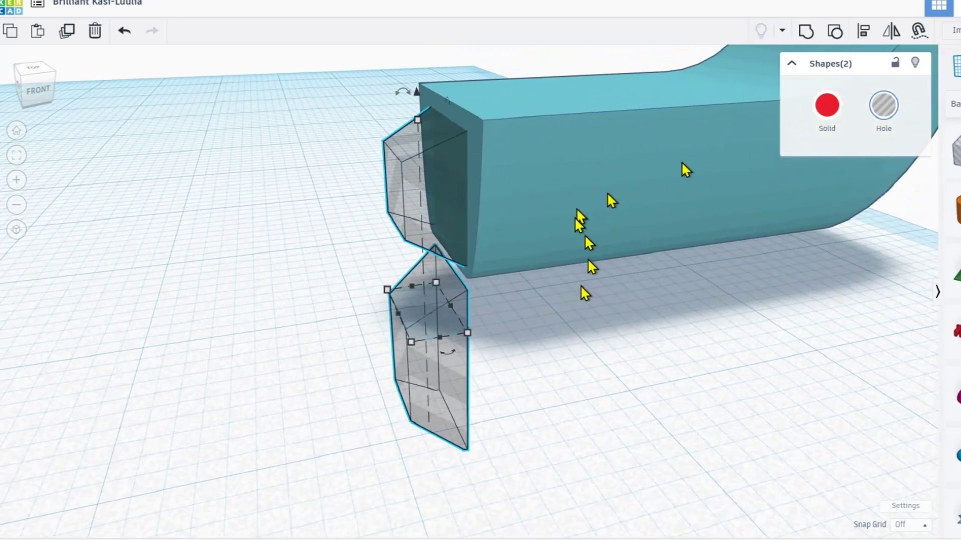
Select the longer hole piece alone and raise it to the end face of the handle's upper arm.
click(571, 343)
click(429, 343)
scroll(484, 311, down, 5)
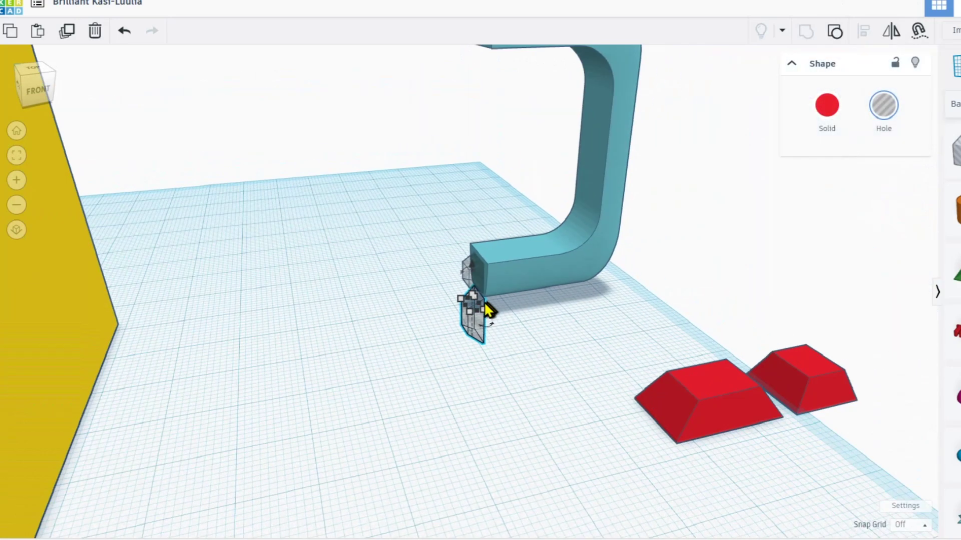
drag(472, 268, 452, 6)
middle_drag(479, 94, 475, 198)
drag(468, 131, 470, 105)
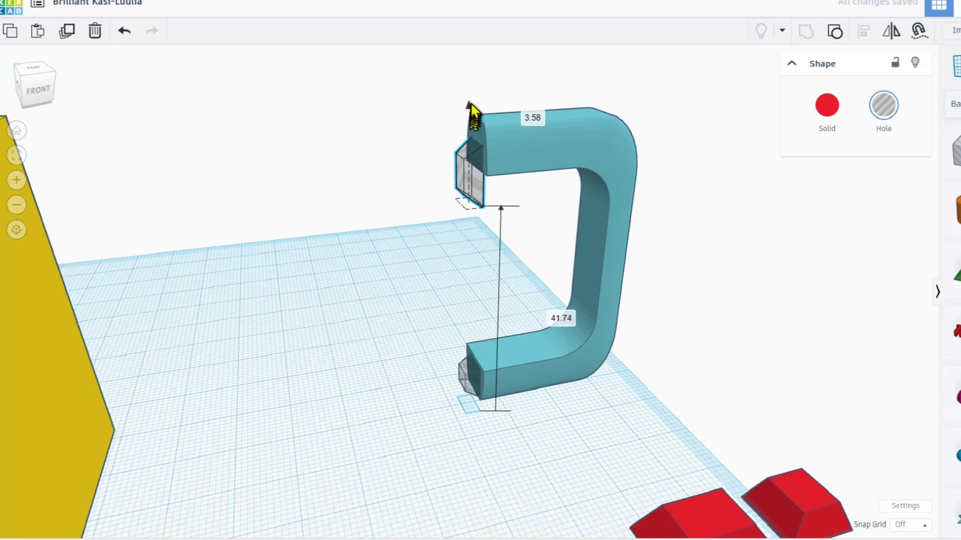
right_drag(441, 144, 634, 168)
scroll(425, 144, up, 4)
drag(497, 131, 504, 96)
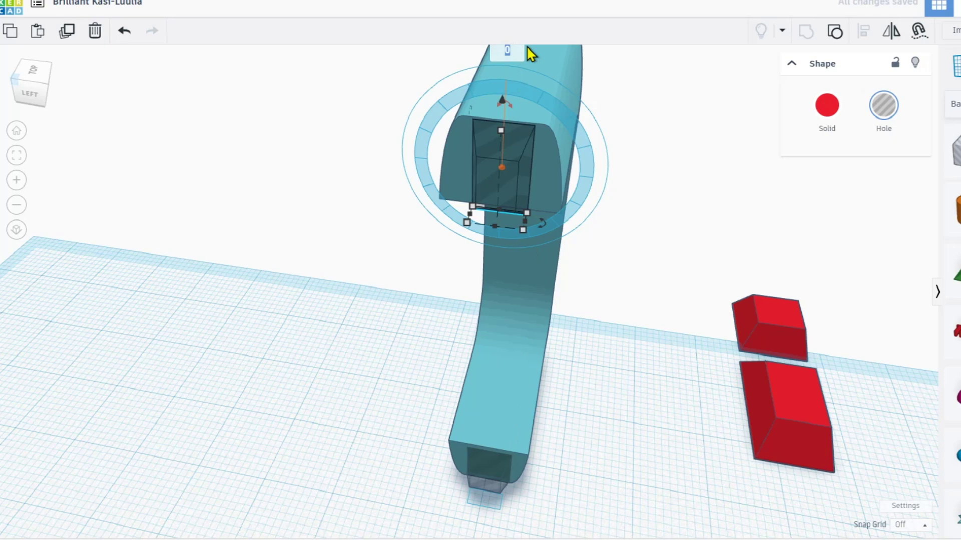
Rotate the raised hole piece so its long side runs across the arm and scale it down slightly in proportion.
key(Return)
scroll(521, 218, up, 5)
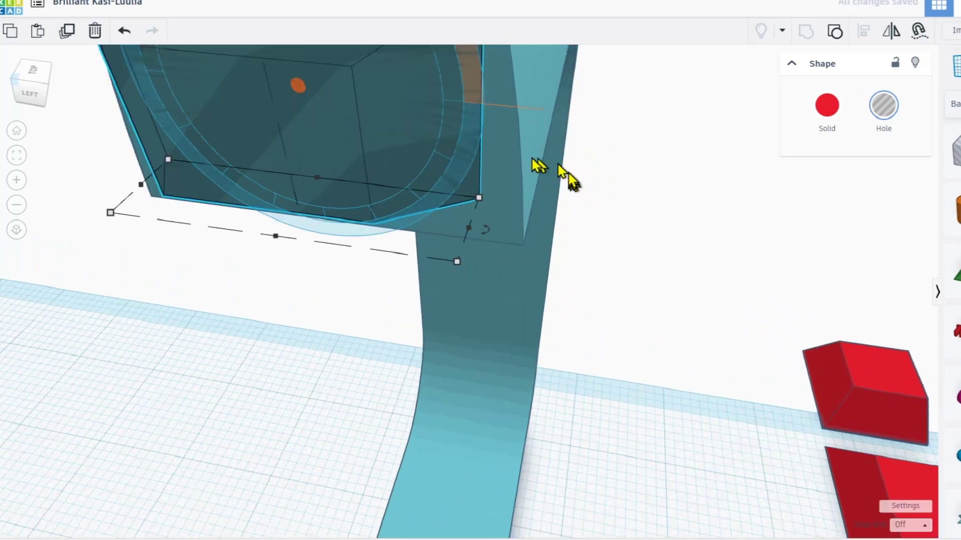
scroll(425, 110, down, 3)
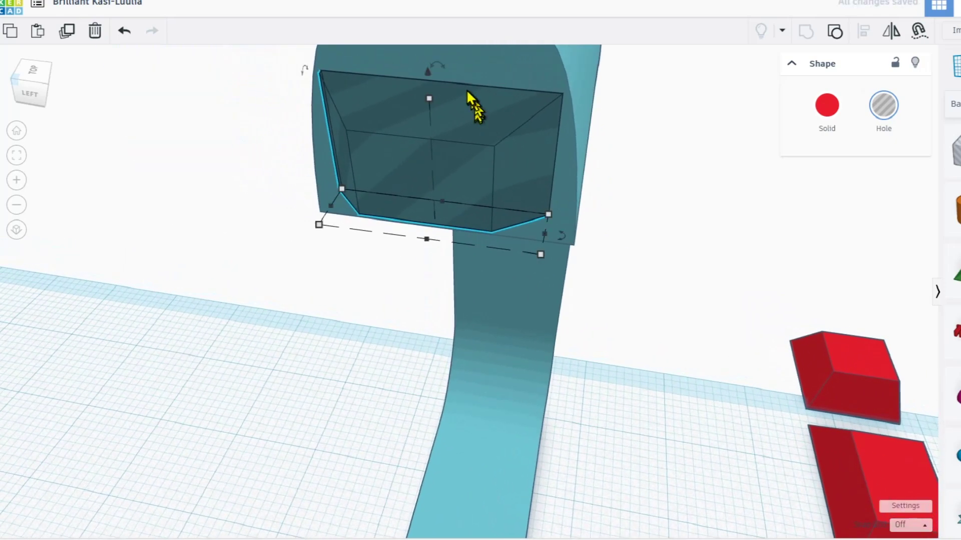
shift+drag(427, 104, 427, 107)
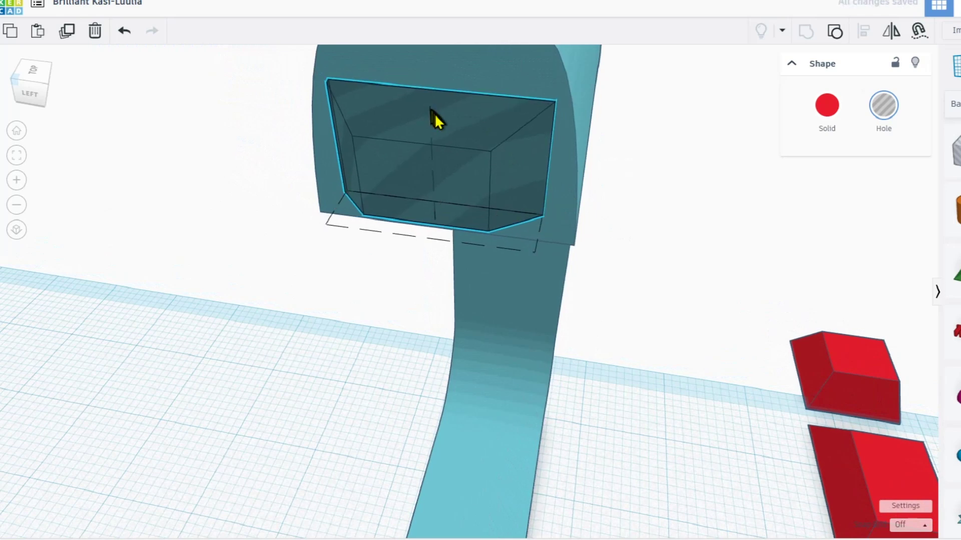
middle_drag(433, 112, 447, 137)
scroll(447, 113, down, 3)
Adjust the raised hole piece's height to about 48.9 mm so it sits within the upper arm's end face.
drag(437, 95, 437, 91)
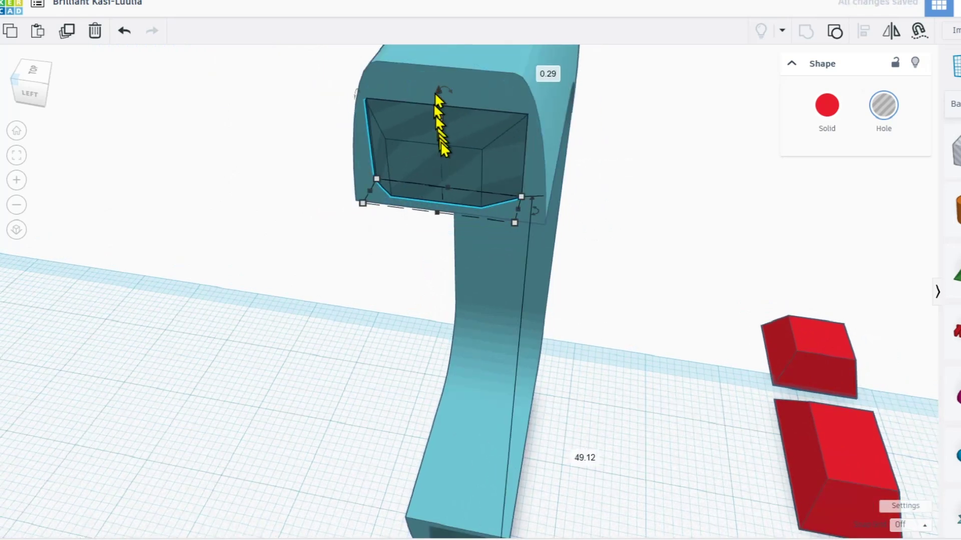
key(Up)
key(Up)
key(Up)
key(Down)
key(Down)
key(Up)
right_drag(468, 159, 449, 147)
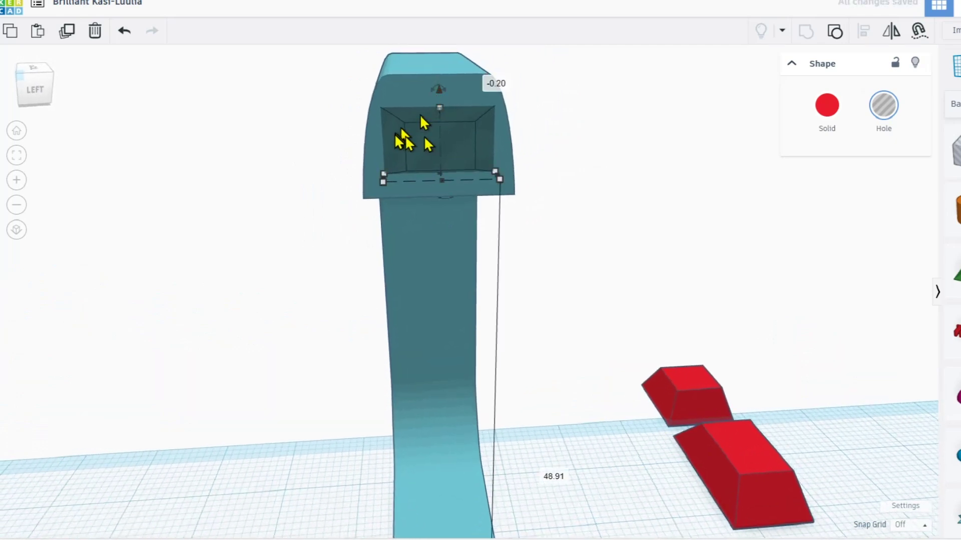
Turn the connector piece in the upper arm's end back into a solid.
scroll(436, 118, down, 3)
click(825, 110)
right_drag(620, 175, 496, 202)
Colour the handle red and undo its deletion.
click(498, 369)
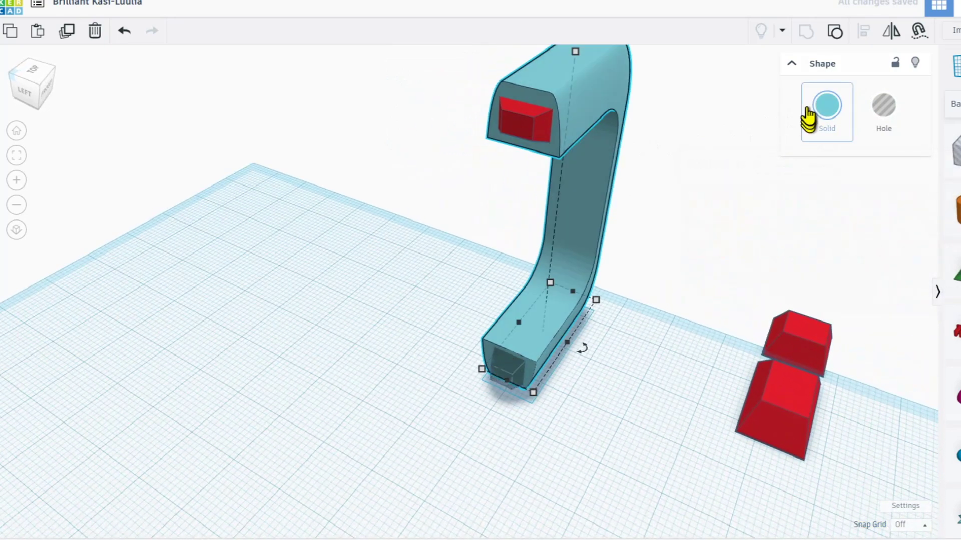
click(824, 110)
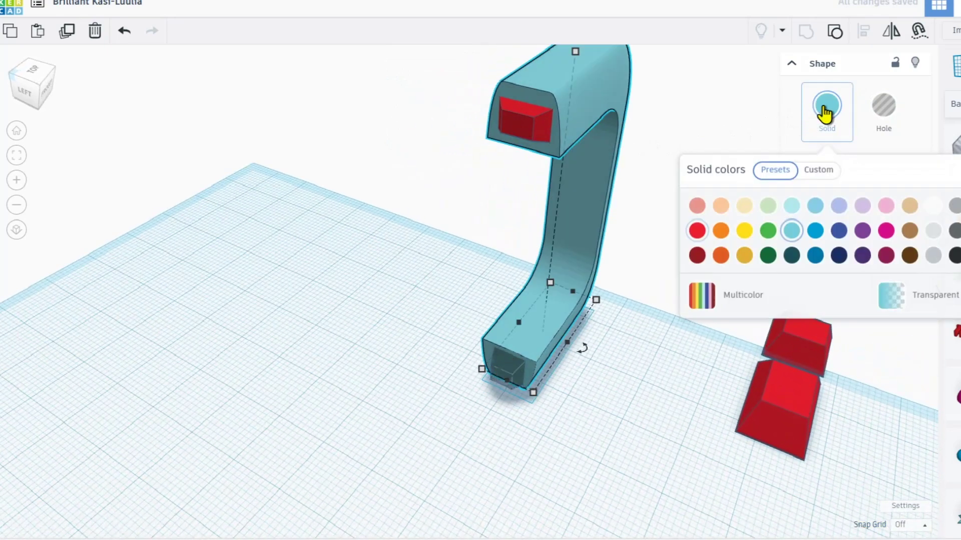
click(696, 231)
key(Delete)
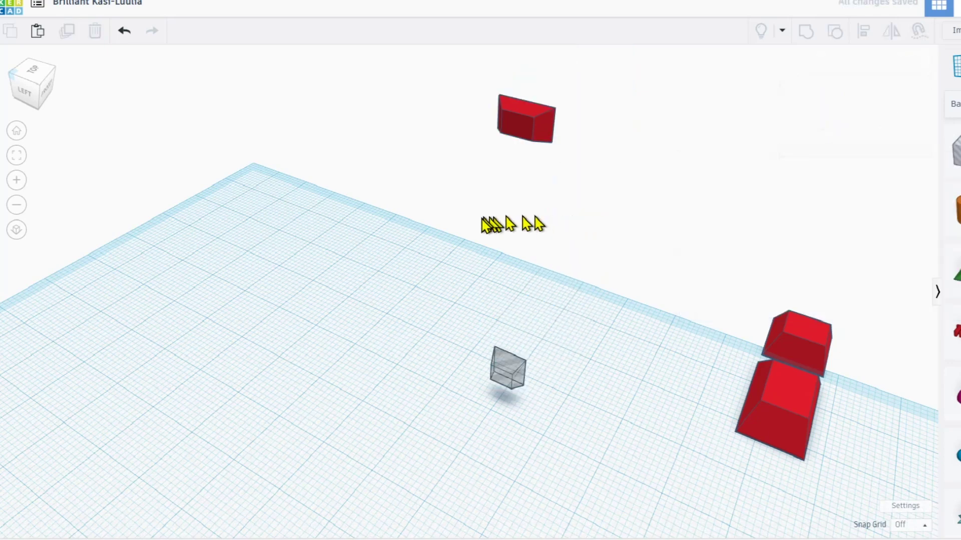
key(ctrl+z)
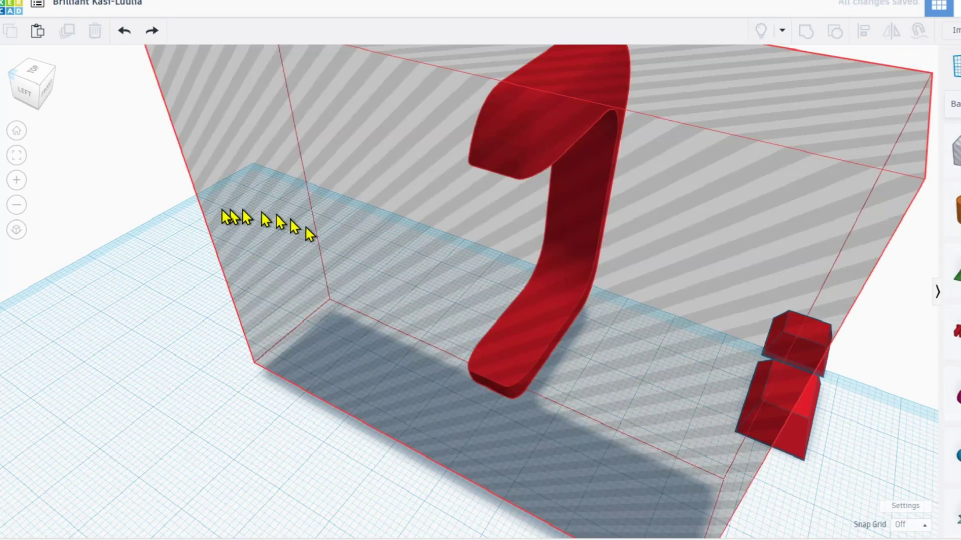
click(198, 222)
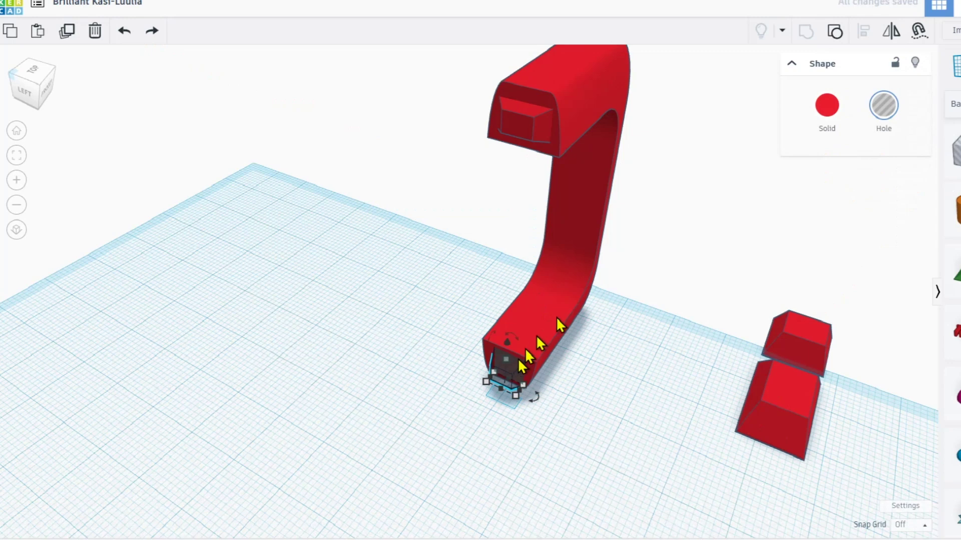
Make the lower connector piece solid and colour both connector pieces green.
click(826, 112)
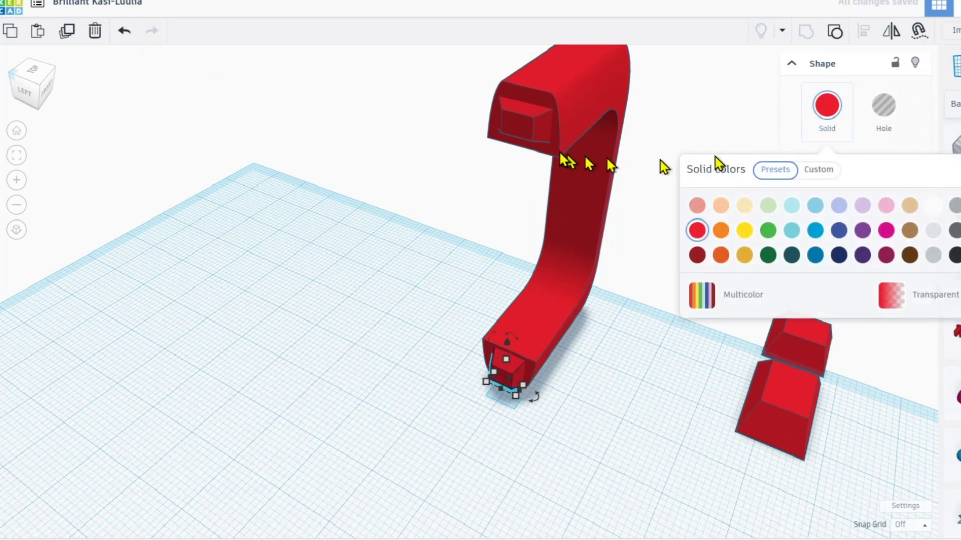
click(536, 129)
shift+click(504, 370)
click(826, 110)
click(768, 231)
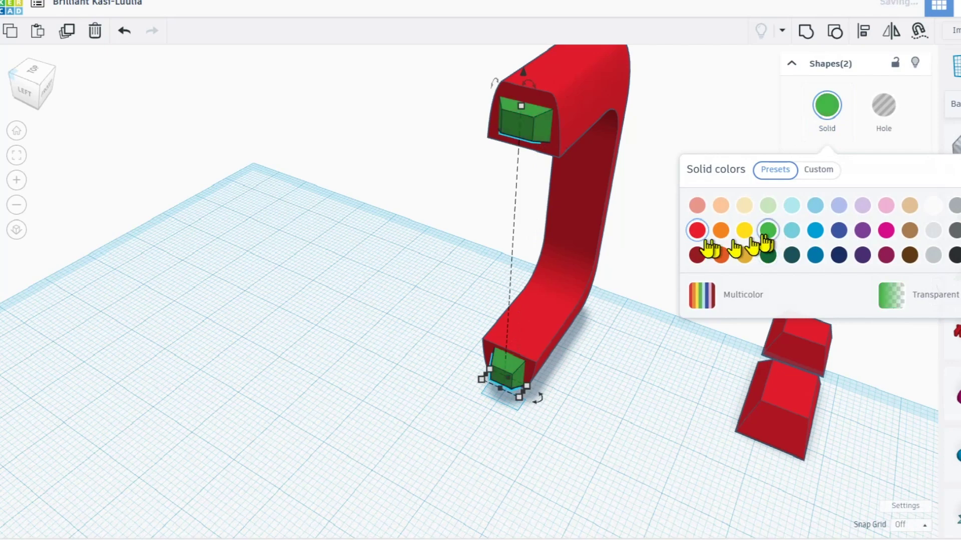
click(628, 274)
Colour the handle white.
right_drag(628, 275, 635, 146)
click(637, 140)
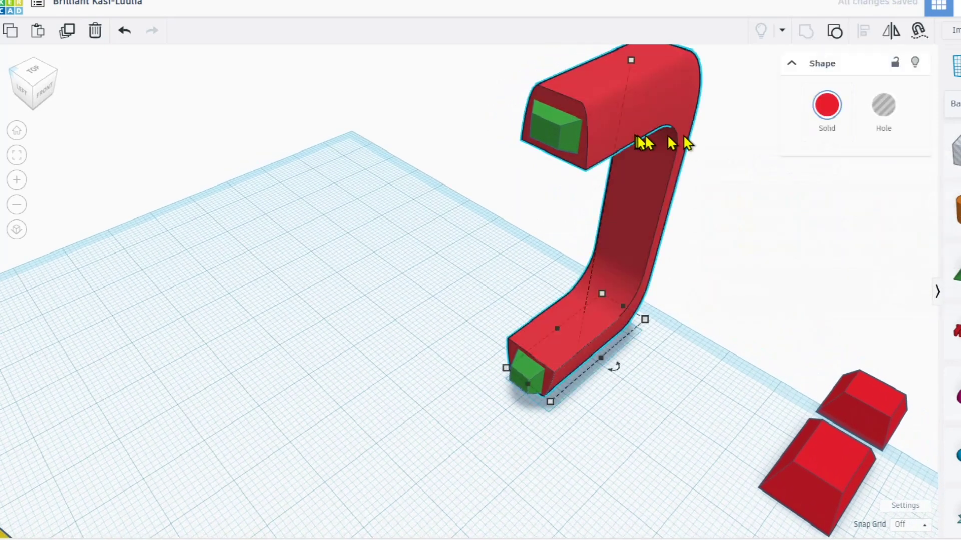
click(826, 106)
click(933, 205)
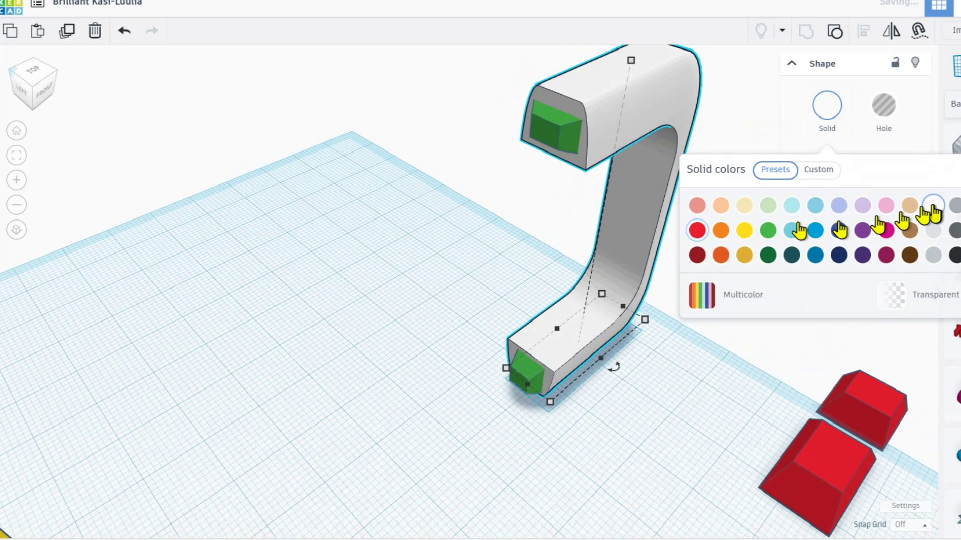
Duplicate the white handle together with its two green connectors and move the copy behind the original.
scroll(592, 212, down, 3)
right_drag(600, 334, 488, 304)
click(488, 304)
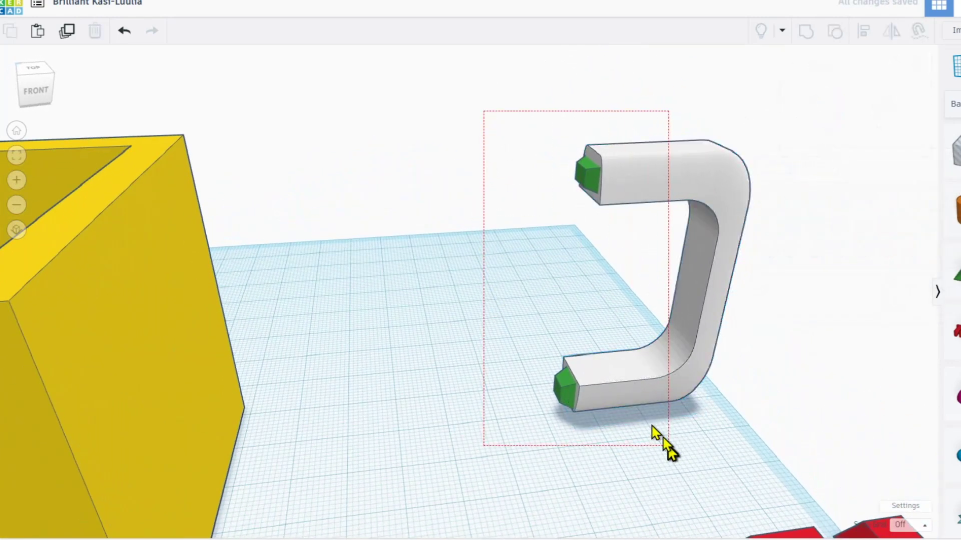
drag(668, 445, 667, 445)
right_drag(617, 407, 811, 233)
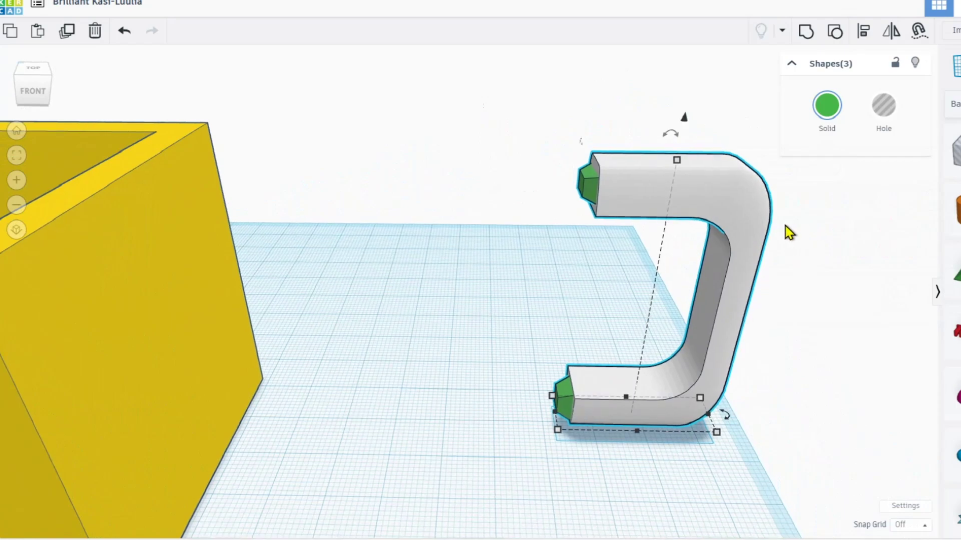
key(ctrl+d)
drag(646, 194, 526, 115)
right_drag(496, 184, 446, 222)
Select the front handle with its two green connectors and group them into one shape.
right_drag(505, 318, 618, 397)
click(640, 442)
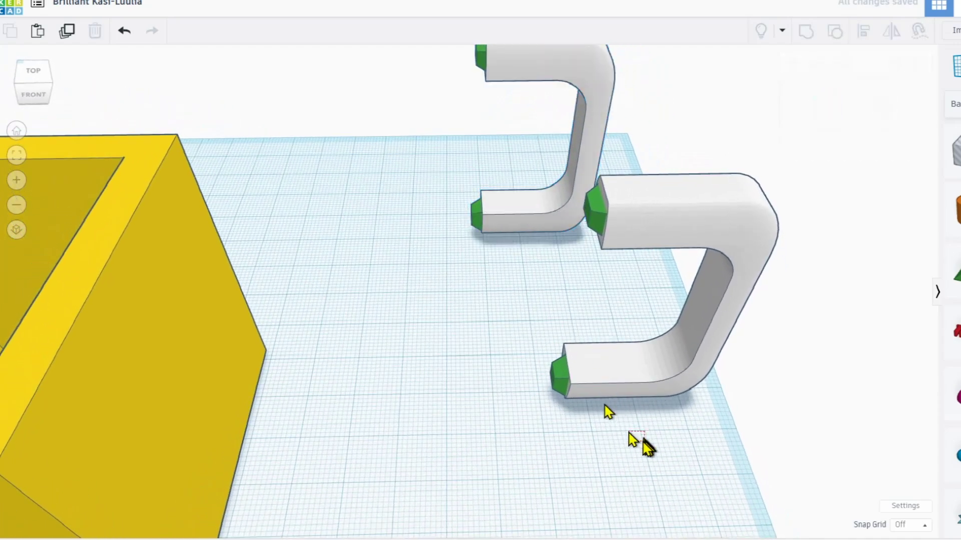
drag(598, 226, 598, 228)
right_drag(650, 356, 677, 365)
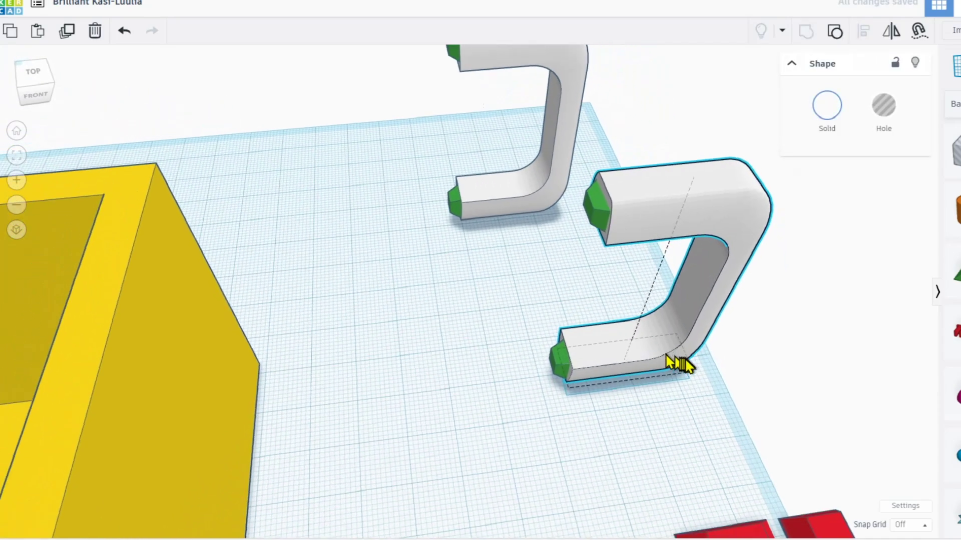
click(666, 417)
drag(567, 204, 568, 203)
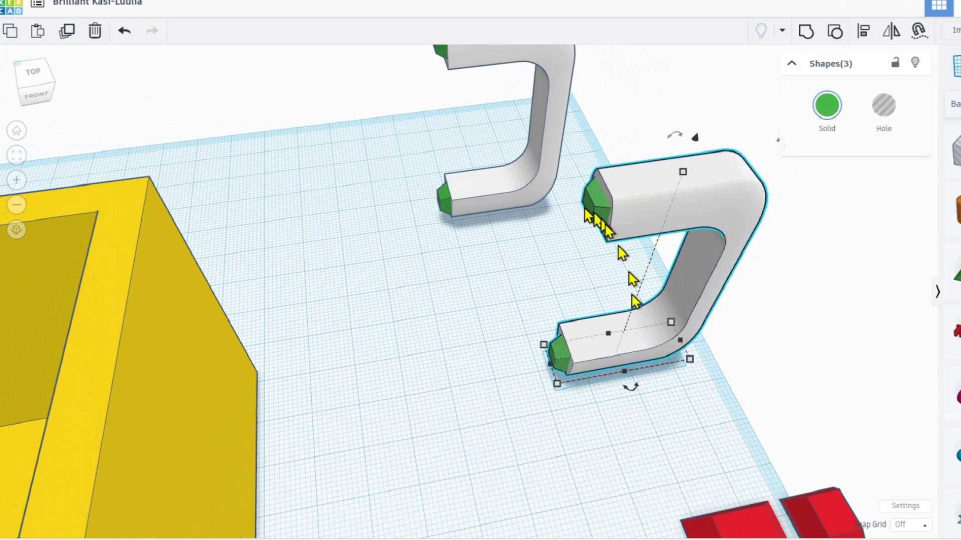
click(651, 405)
right_drag(606, 407, 642, 403)
drag(638, 416, 554, 150)
click(806, 31)
Move the grouped green handle to the yellow cup's side so its arm ends meet the wall.
right_drag(343, 225, 645, 346)
drag(670, 325, 221, 274)
right_drag(243, 287, 222, 289)
drag(281, 263, 305, 242)
click(23, 156)
right_drag(177, 236, 420, 192)
mouse_move(422, 191)
mouse_down()
mouse_move(428, 185)
mouse_move(414, 181)
mouse_up()
scroll(465, 205, down, 3)
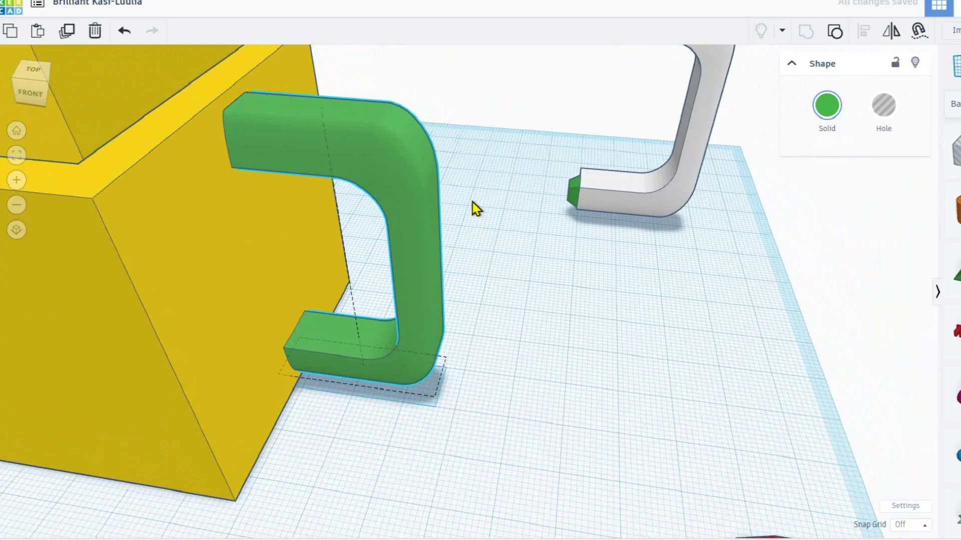
Align the green handle with the yellow cup, centring it across the width of the cup's side.
scroll(480, 210, up, 5)
right_drag(422, 254, 418, 160)
shift+click(390, 155)
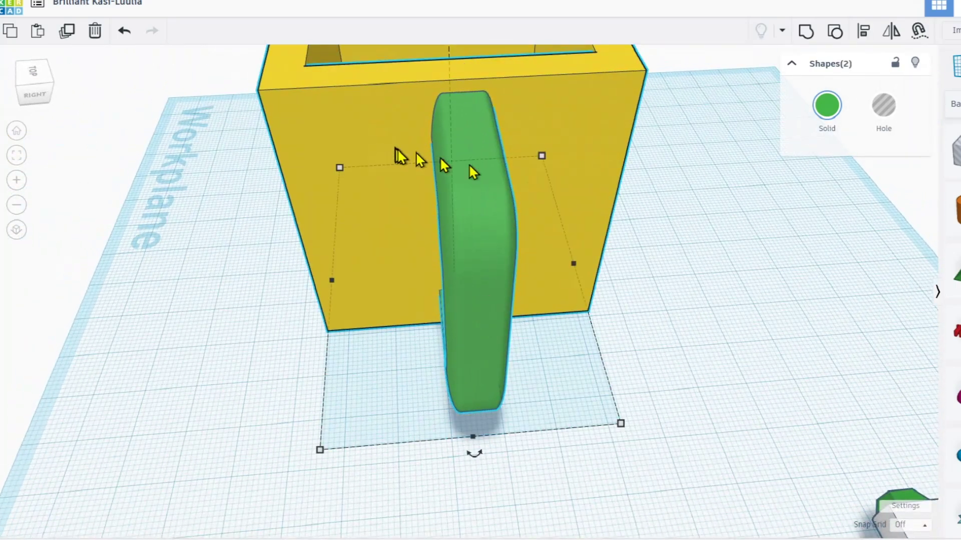
scroll(558, 169, down, 4)
click(856, 43)
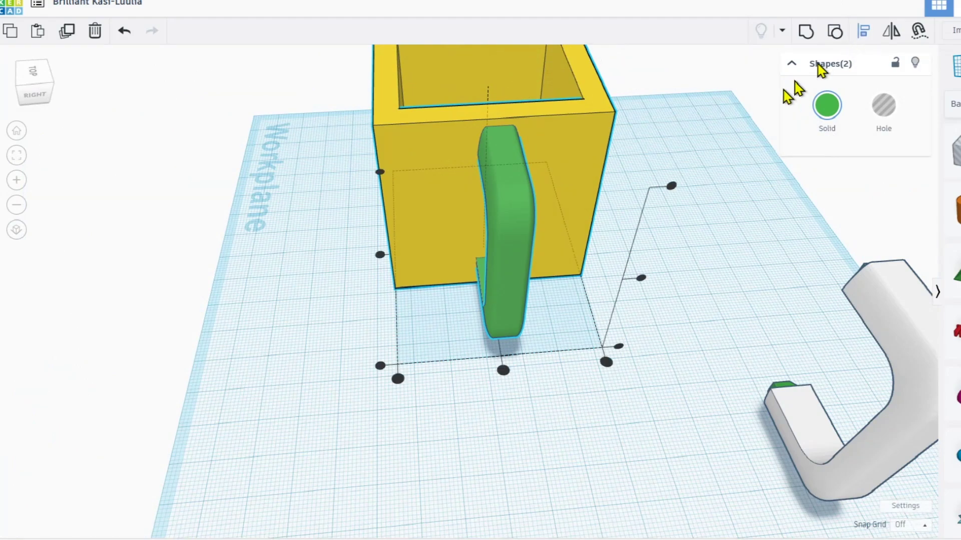
click(489, 294)
click(338, 324)
Turn the grouped handle at the cup's side into a hole.
right_drag(338, 322, 600, 207)
click(488, 210)
click(883, 105)
scroll(401, 175, up, 5)
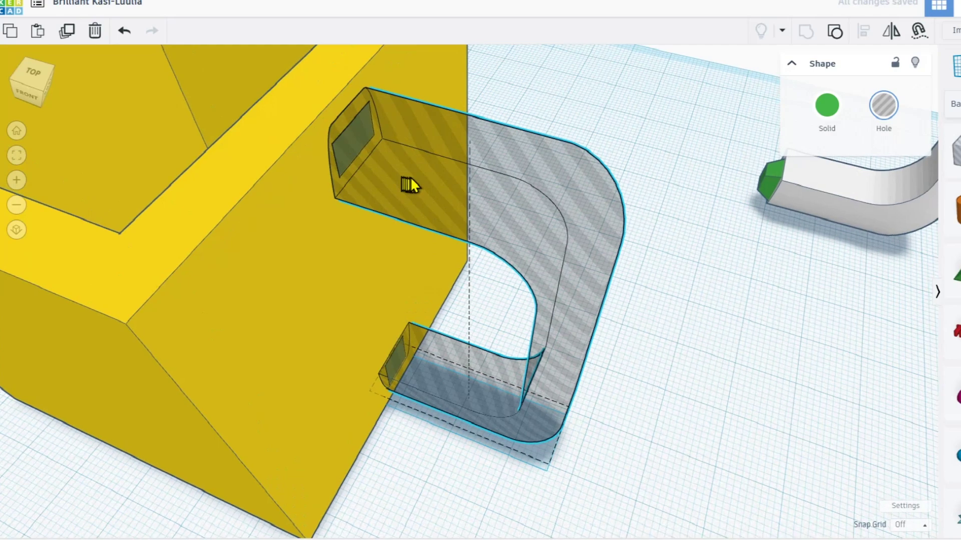
Make the yellow cup transparent and examine how deep the hole handle's connectors reach into its wall.
right_drag(434, 183, 455, 186)
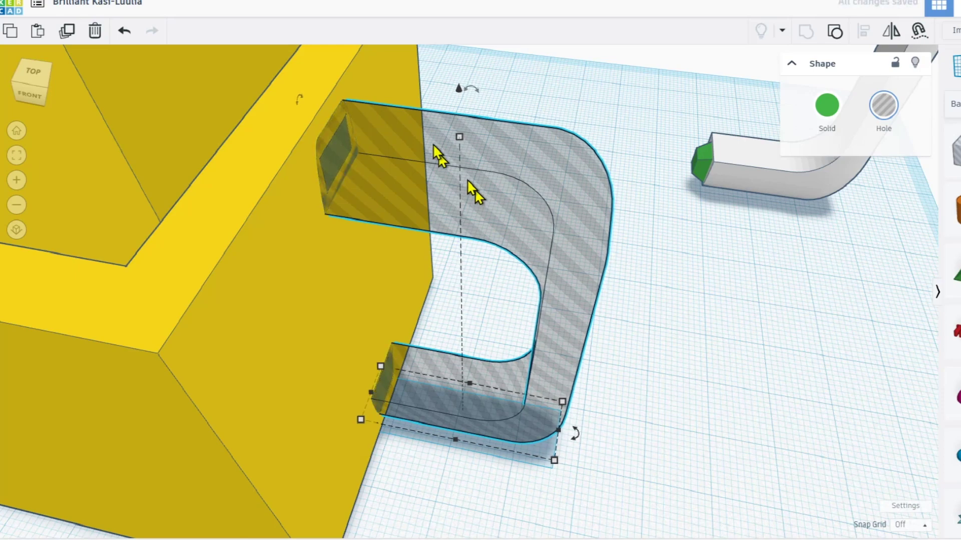
scroll(368, 164, up, 1)
scroll(359, 153, up, 2)
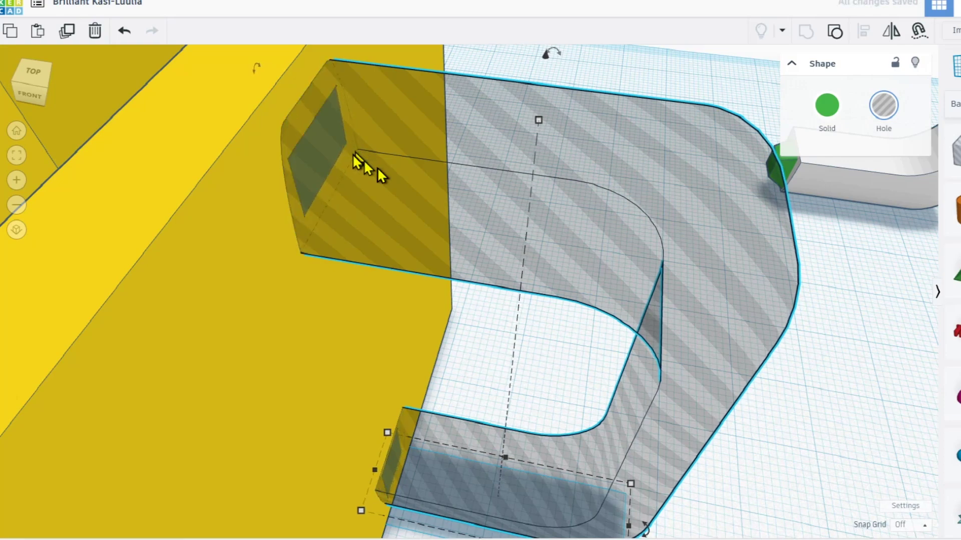
scroll(361, 167, down, 3)
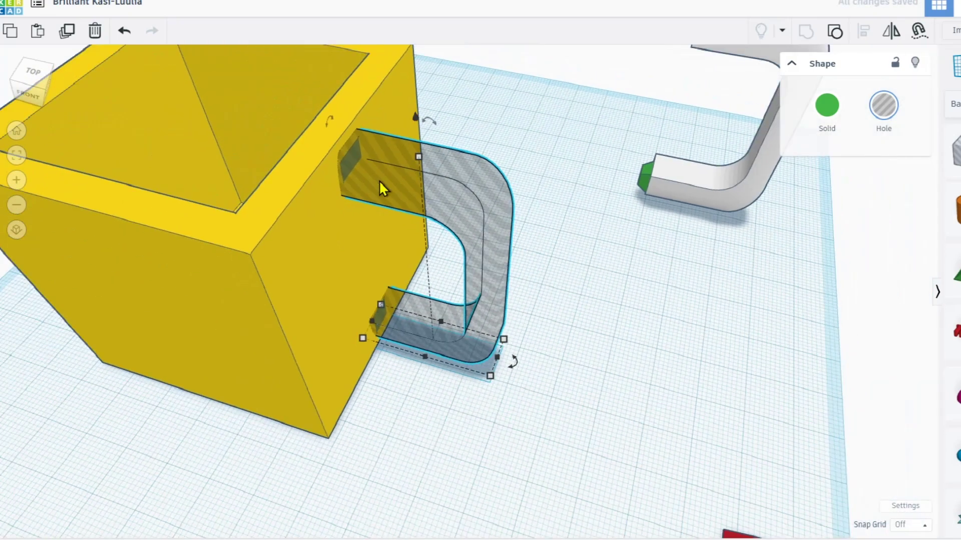
right_drag(381, 189, 408, 253)
click(582, 240)
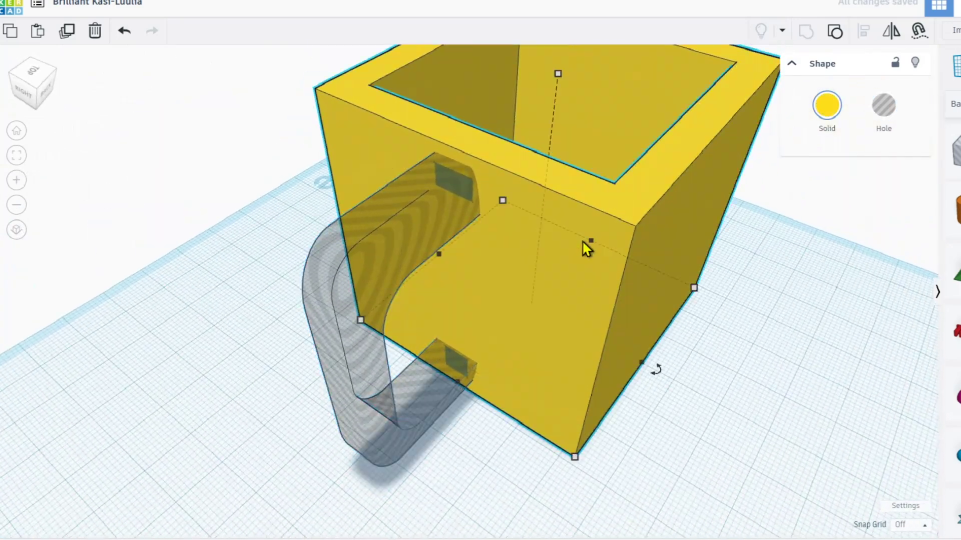
click(831, 119)
click(847, 296)
right_drag(611, 307, 388, 242)
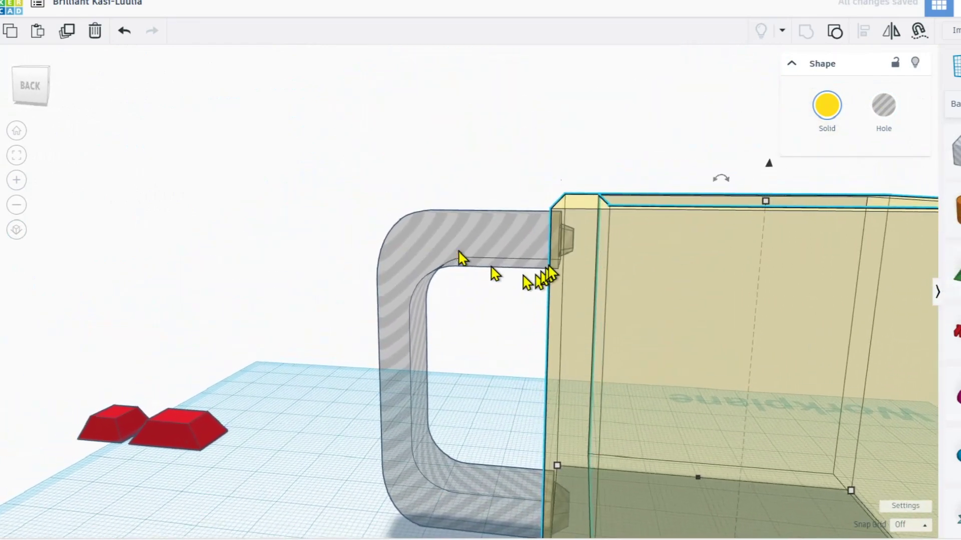
scroll(568, 257, up, 5)
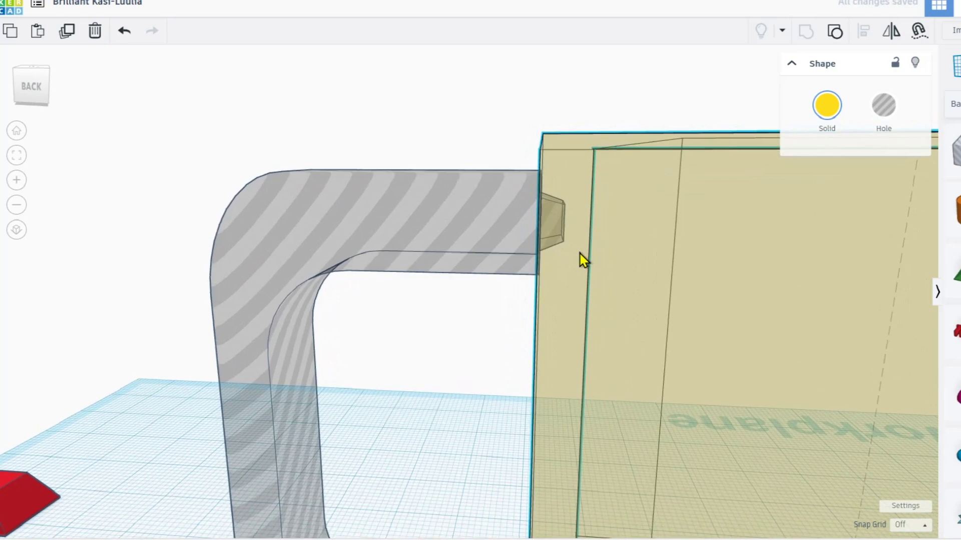
right_drag(581, 257, 520, 248)
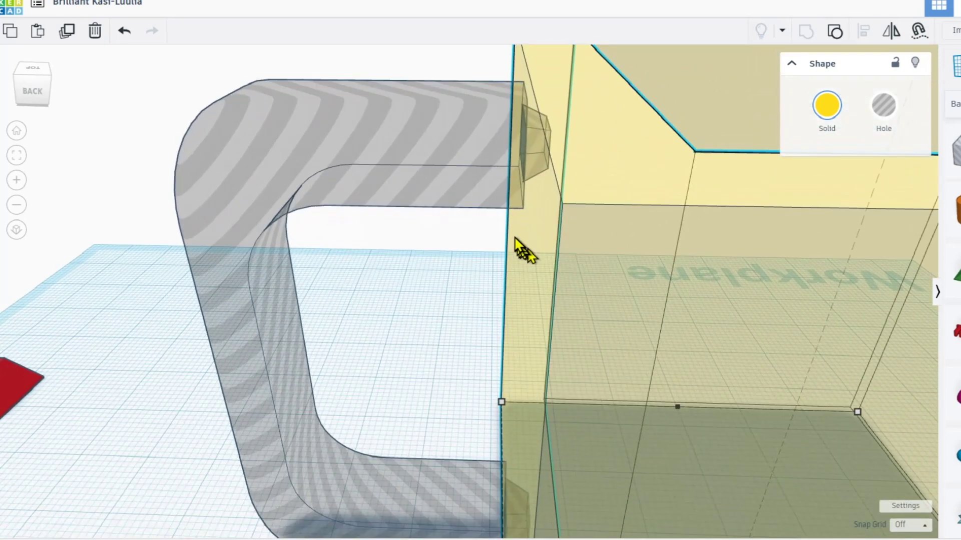
scroll(520, 248, down, 3)
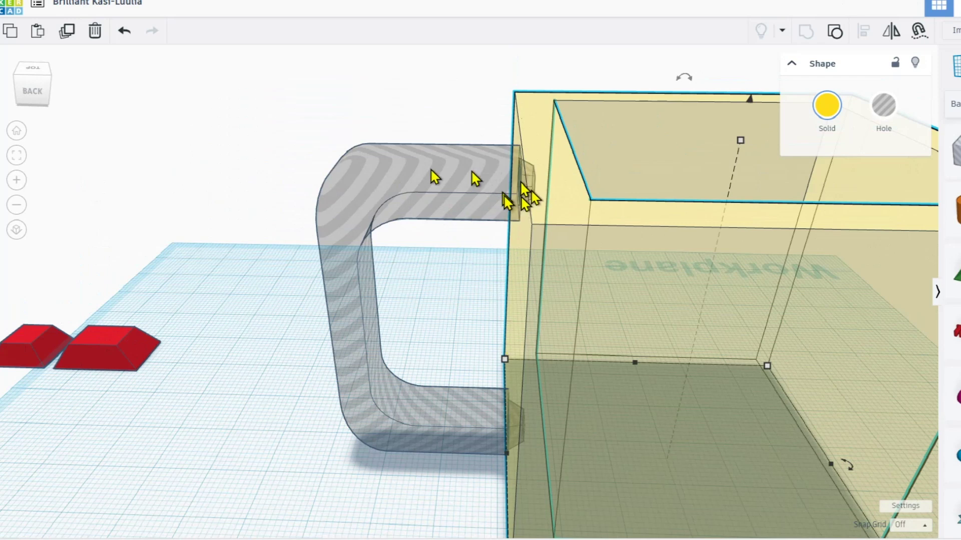
Turn off the yellow cup's transparency and change the handle from a hole back to solid green.
click(823, 109)
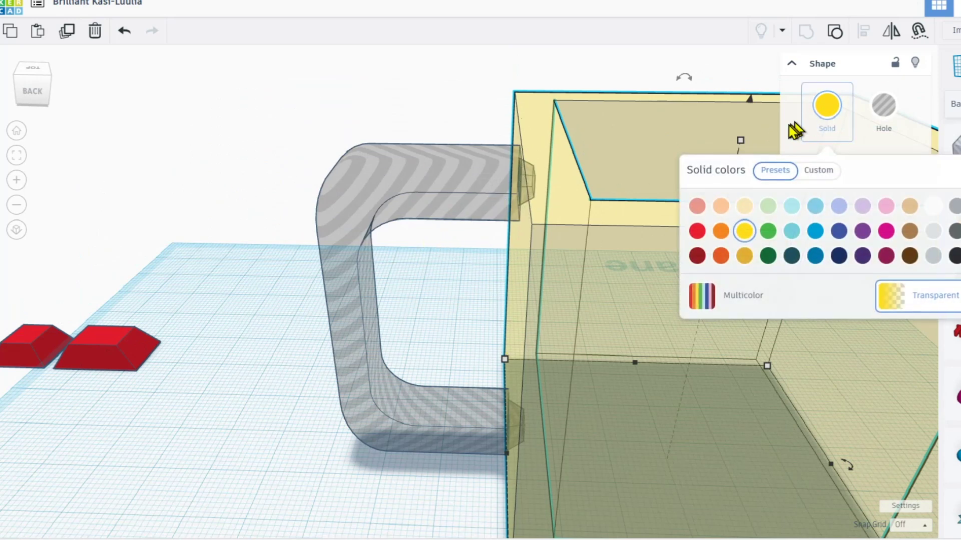
click(896, 297)
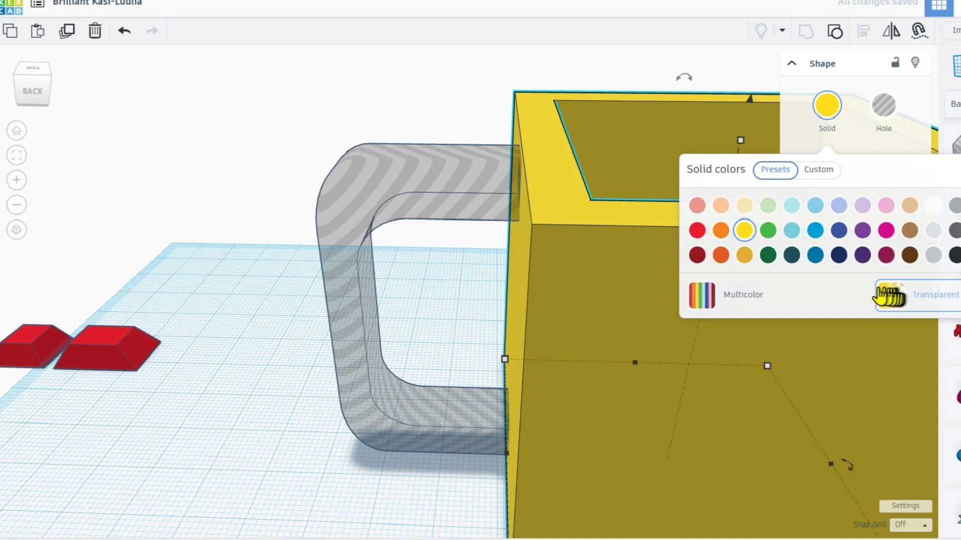
click(452, 198)
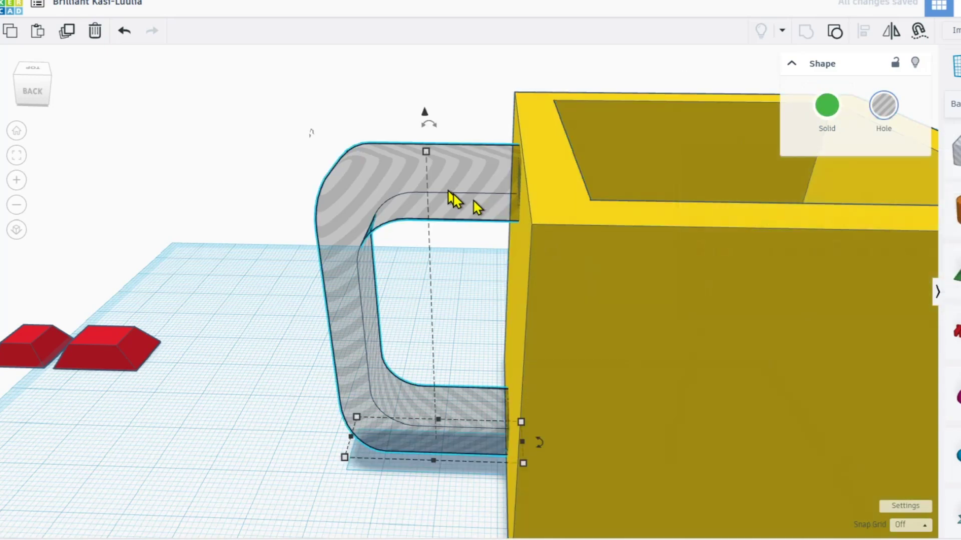
click(826, 106)
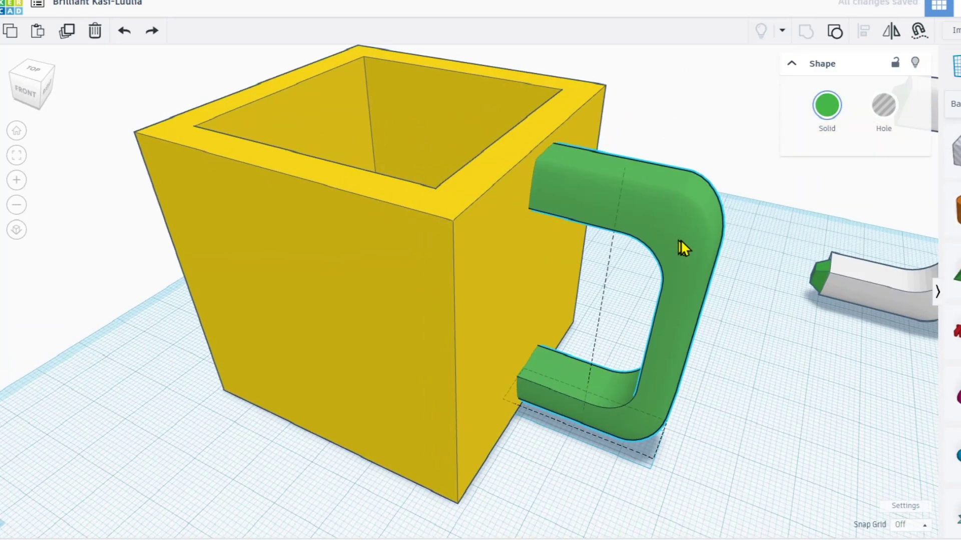
click(681, 239)
scroll(600, 205, up, 2)
drag(610, 207, 725, 240)
key(ctrl+z)
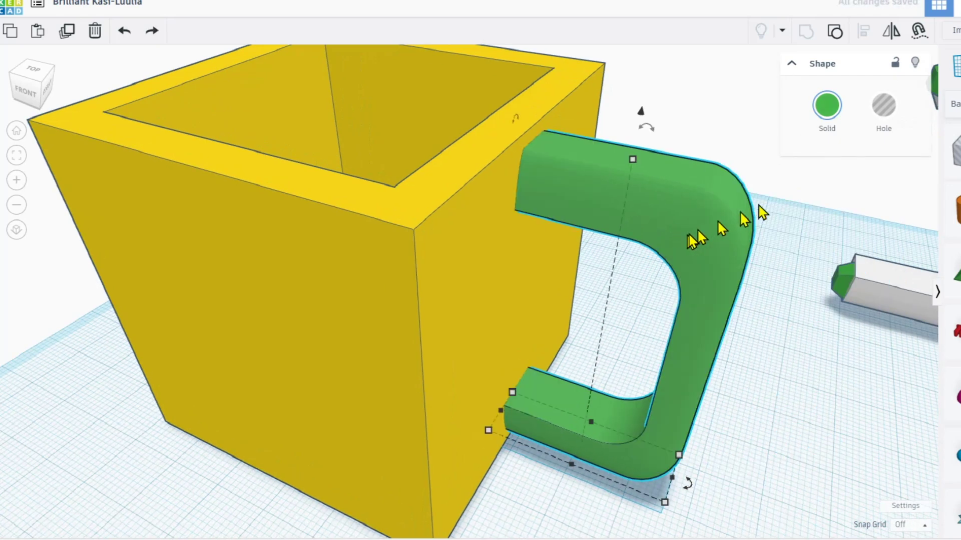
Ungroup the green handle and move its white body away from the cup, leaving both green connectors in the wall.
click(650, 131)
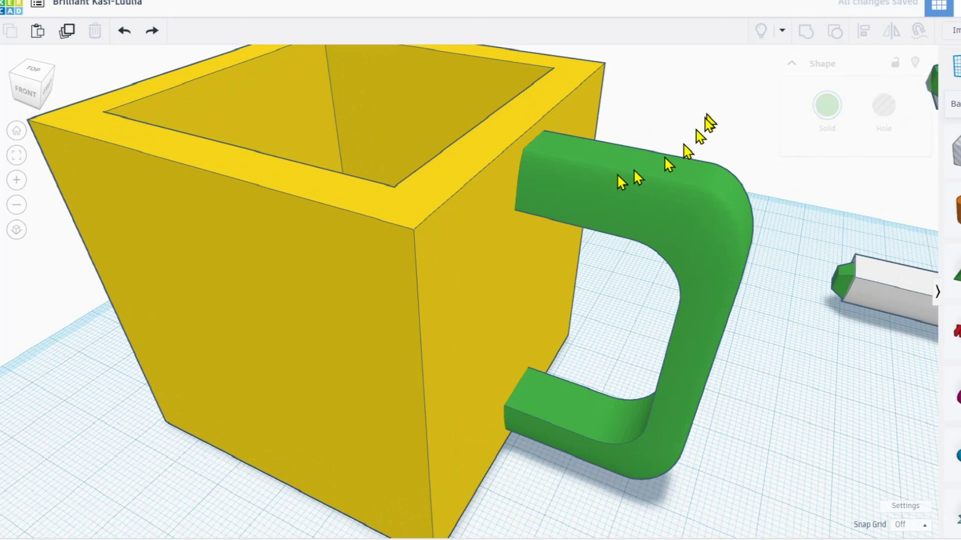
click(591, 185)
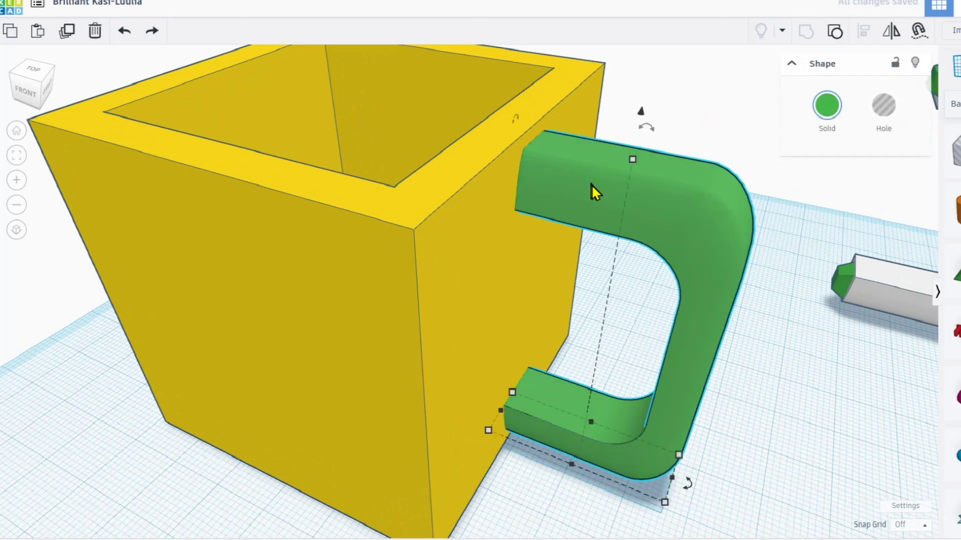
click(835, 38)
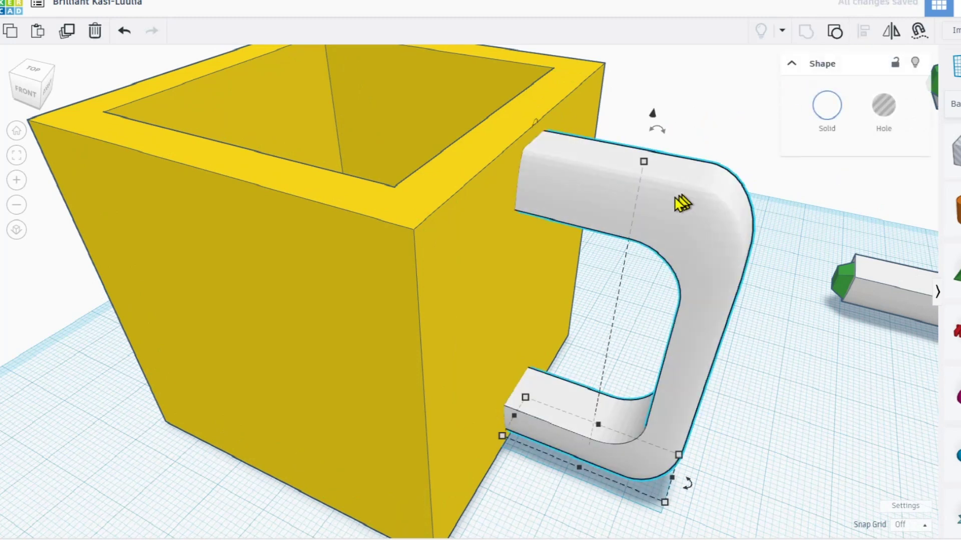
scroll(705, 205, down, 3)
right_drag(666, 320, 549, 215)
Examine the upper green connector in the cup's wall and compare it with the two white handles.
click(547, 184)
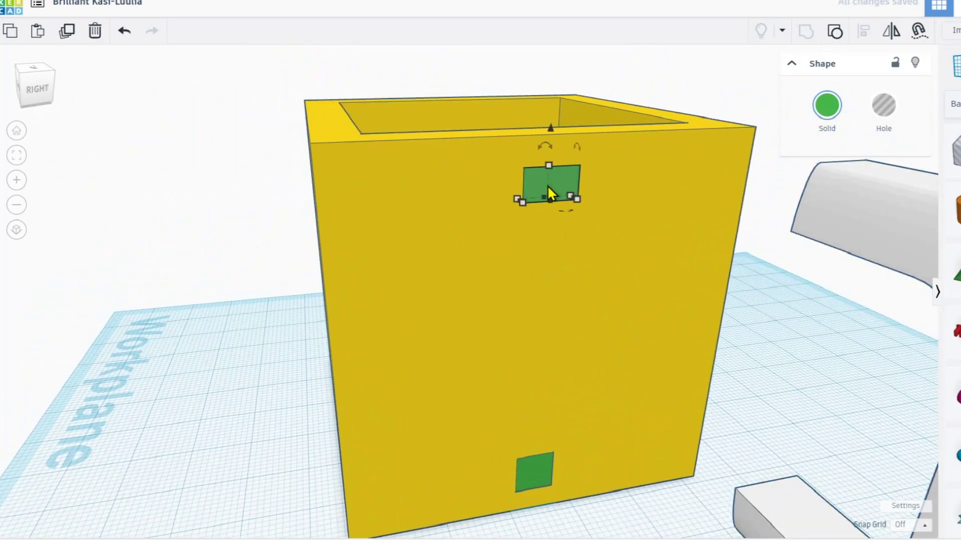
scroll(545, 183, up, 2)
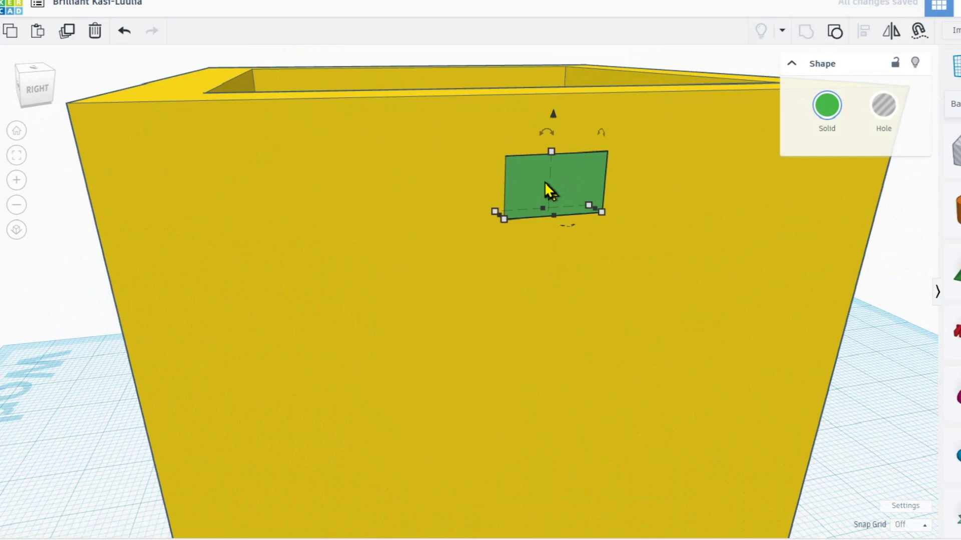
scroll(545, 181, up, 3)
scroll(615, 193, down, 5)
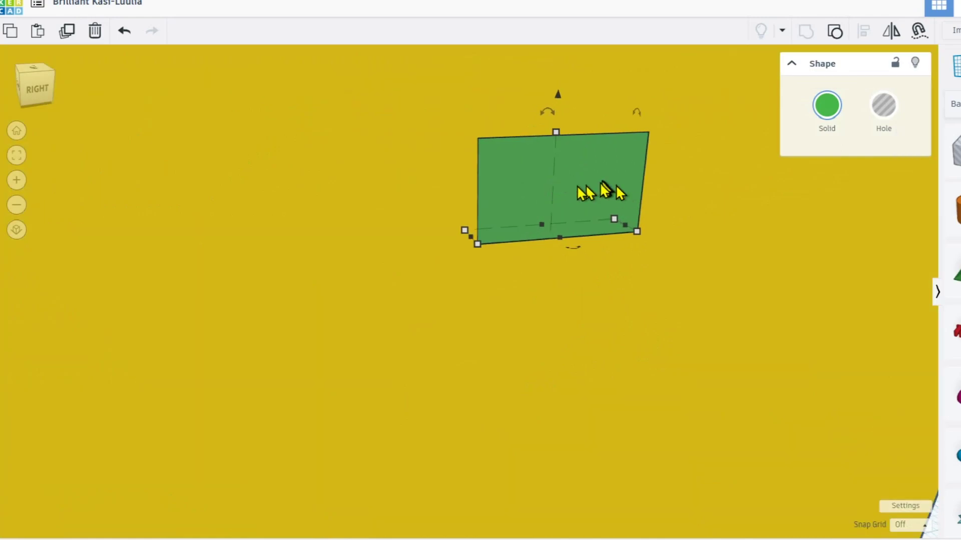
right_drag(606, 210, 804, 307)
right_drag(485, 217, 385, 225)
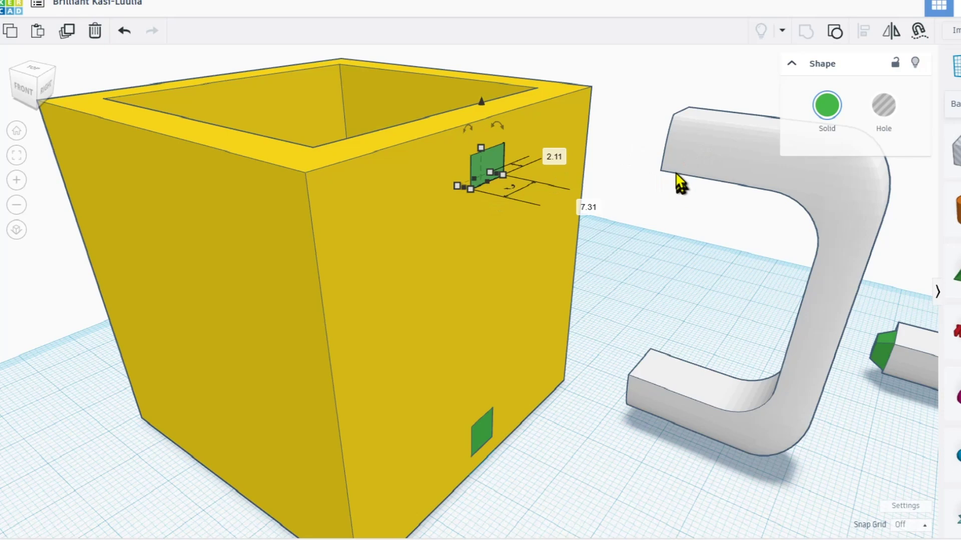
right_drag(681, 183, 665, 204)
right_drag(860, 350, 793, 202)
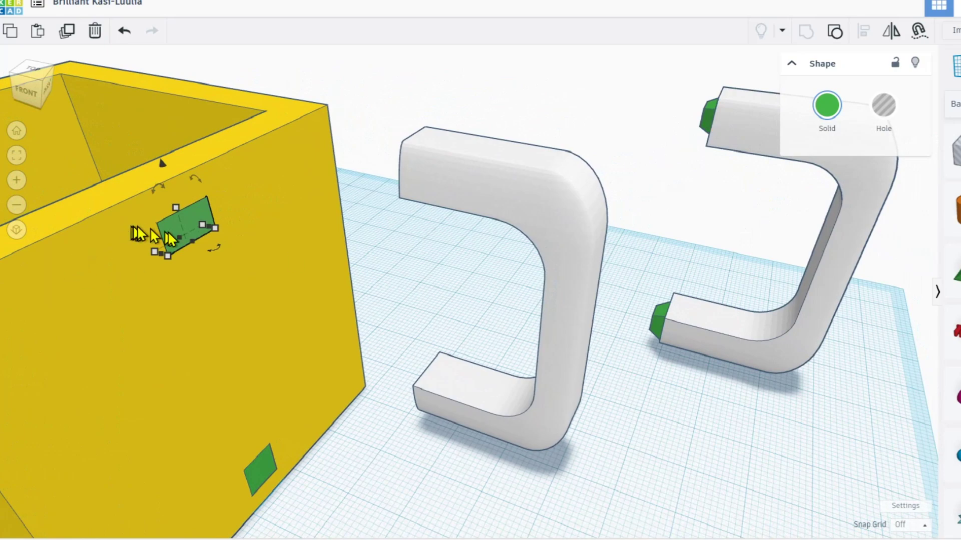
right_drag(365, 280, 269, 226)
scroll(351, 255, down, 3)
scroll(429, 280, up, 6)
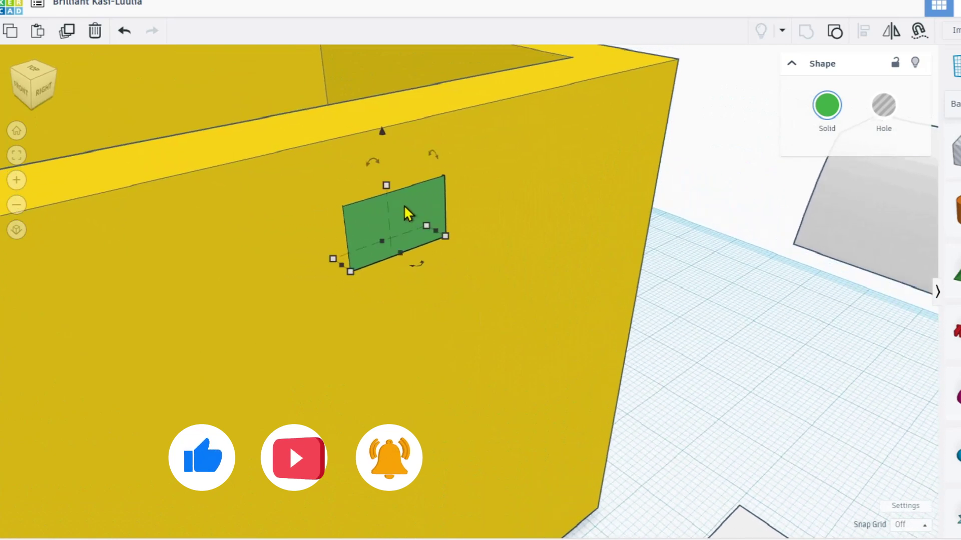
scroll(404, 205, up, 4)
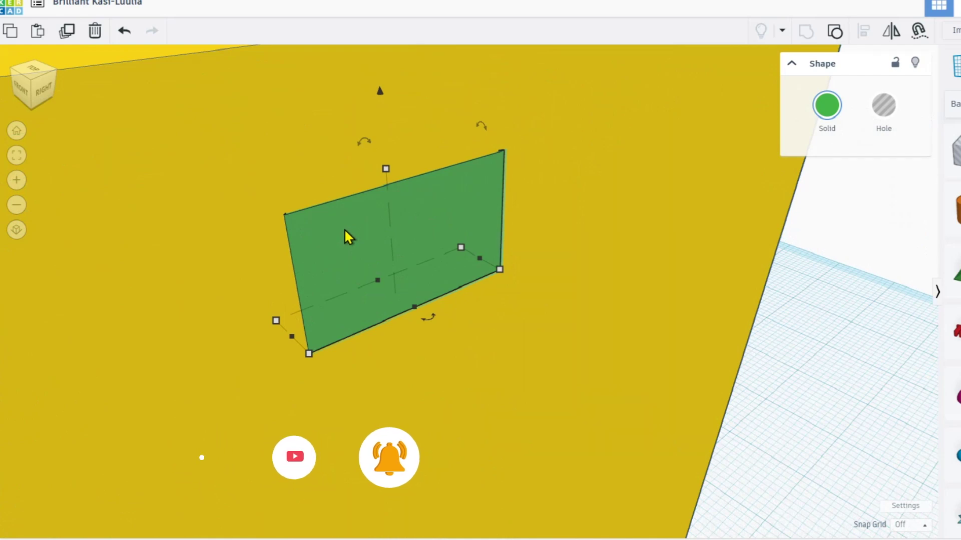
Duplicate the upper green connector in place and colour the copy blue.
key(ctrl+d)
click(826, 106)
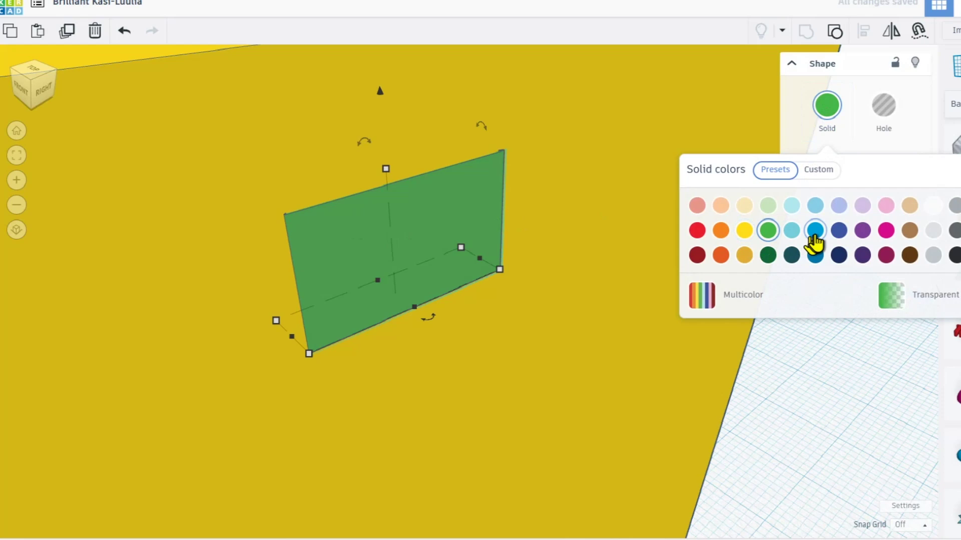
click(815, 234)
Scale the blue connector copy up proportionally to a height of 4.55 and turn it into a hole.
right_drag(348, 237, 321, 239)
scroll(388, 176, up, 1)
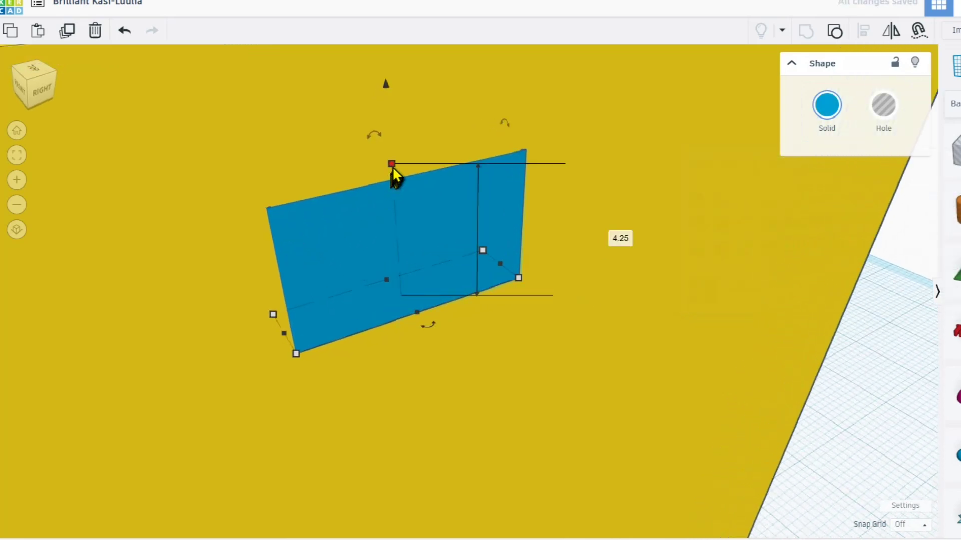
drag(391, 164, 391, 164)
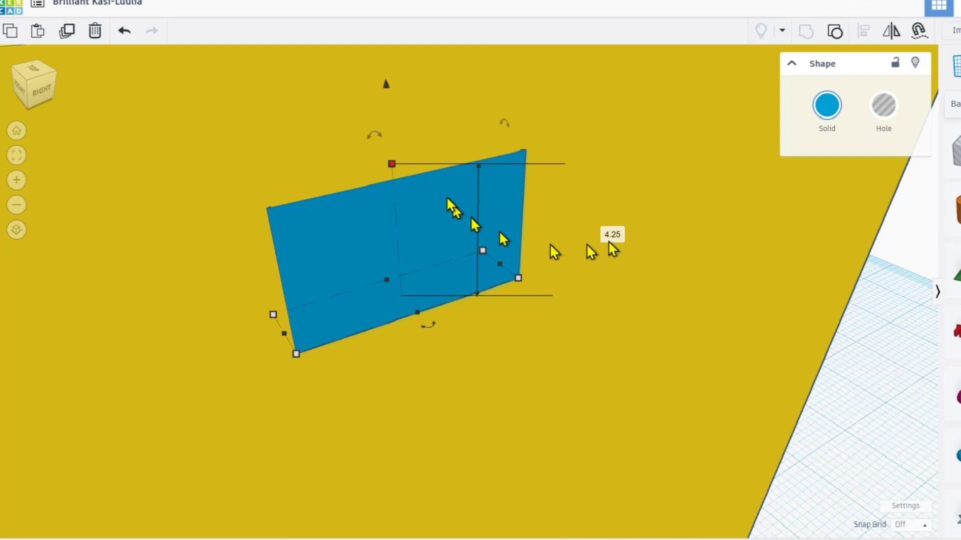
drag(391, 164, 391, 164)
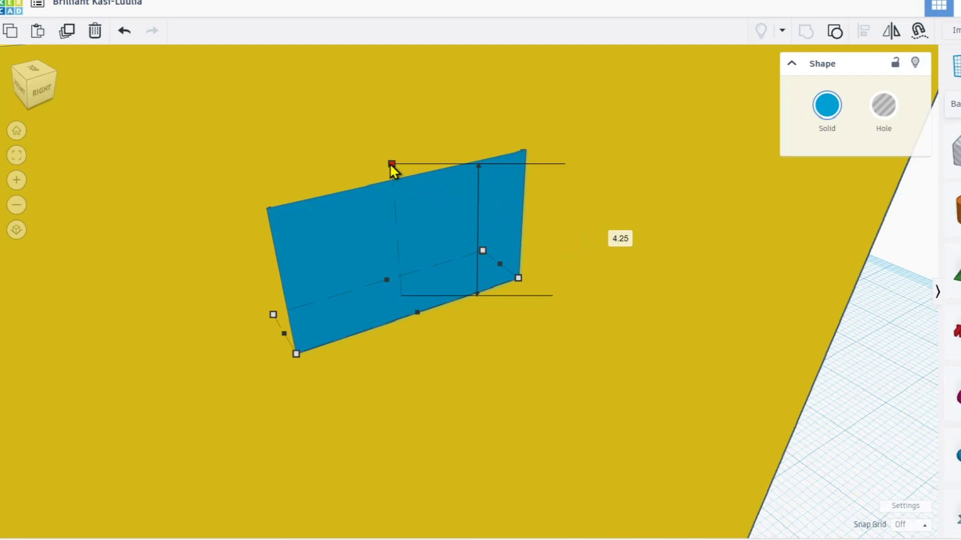
drag(391, 165, 388, 153)
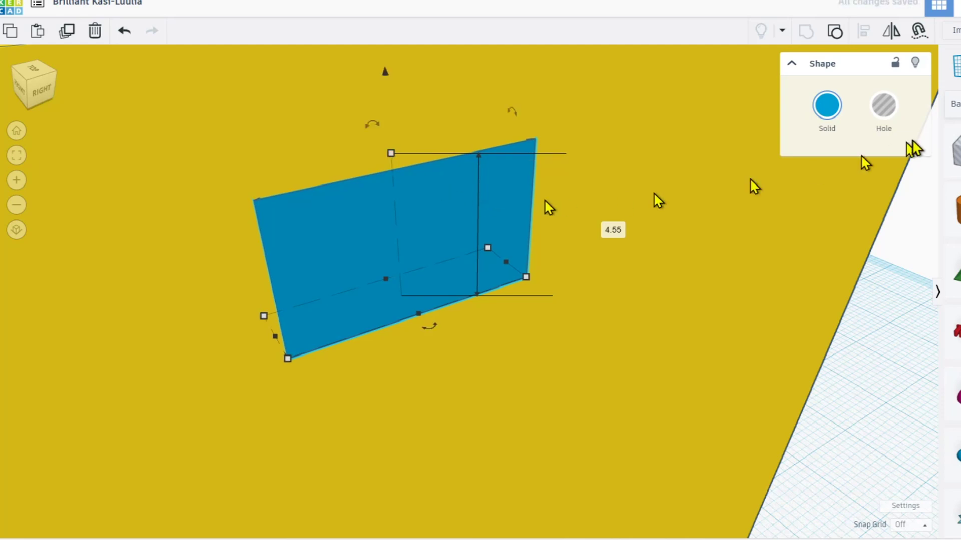
click(883, 116)
Lower the enlarged hole until it surrounds the upper green connector evenly, and nudge it two increments into the cup's wall.
right_drag(590, 225, 443, 208)
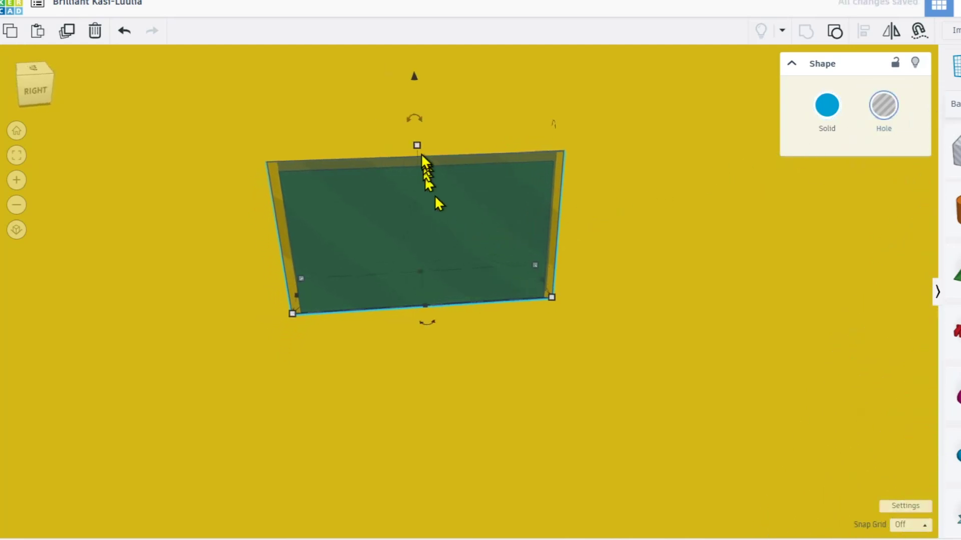
drag(413, 77, 409, 95)
right_drag(408, 95, 572, 235)
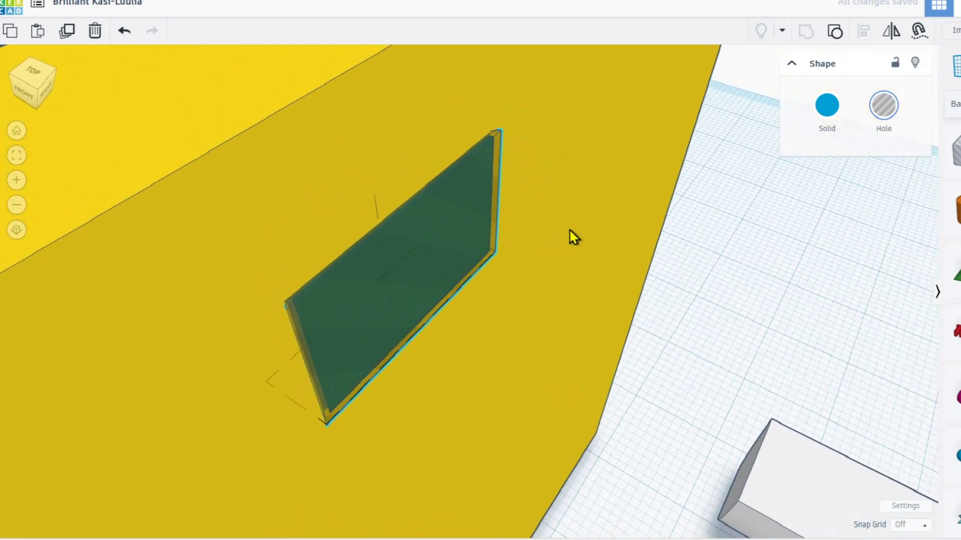
right_drag(734, 220, 666, 282)
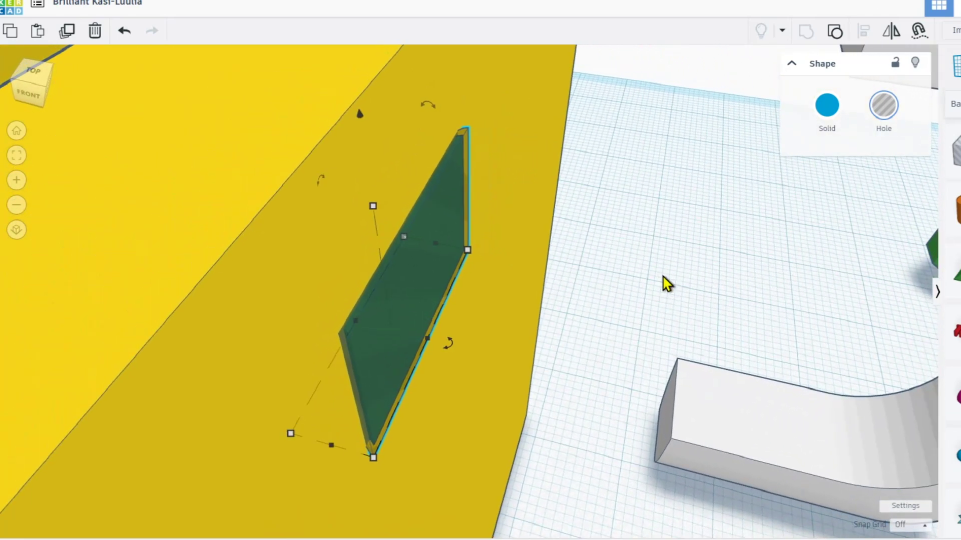
key(Left)
key(Left)
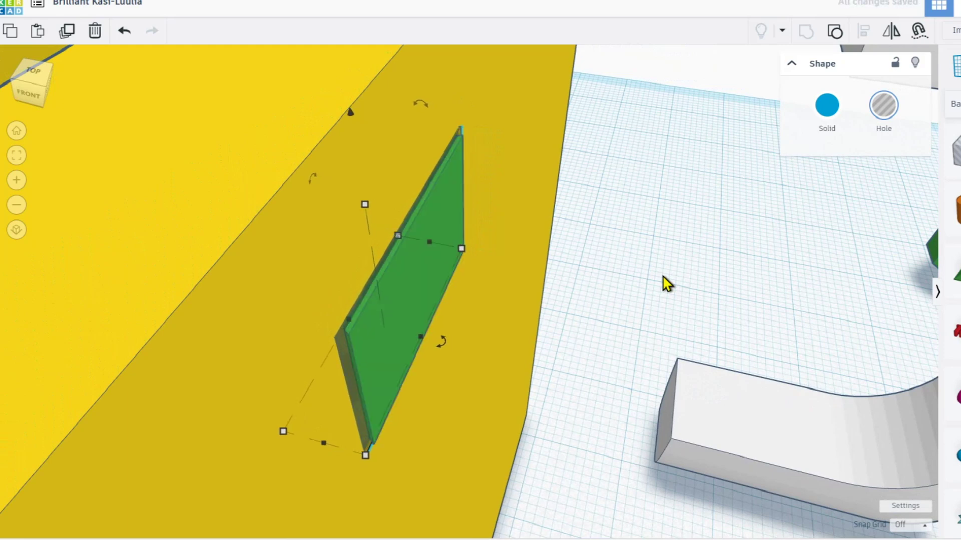
Fine-tune the upper socket hole so that it surrounds the green connector evenly in the cup's wall.
right_drag(681, 347, 373, 276)
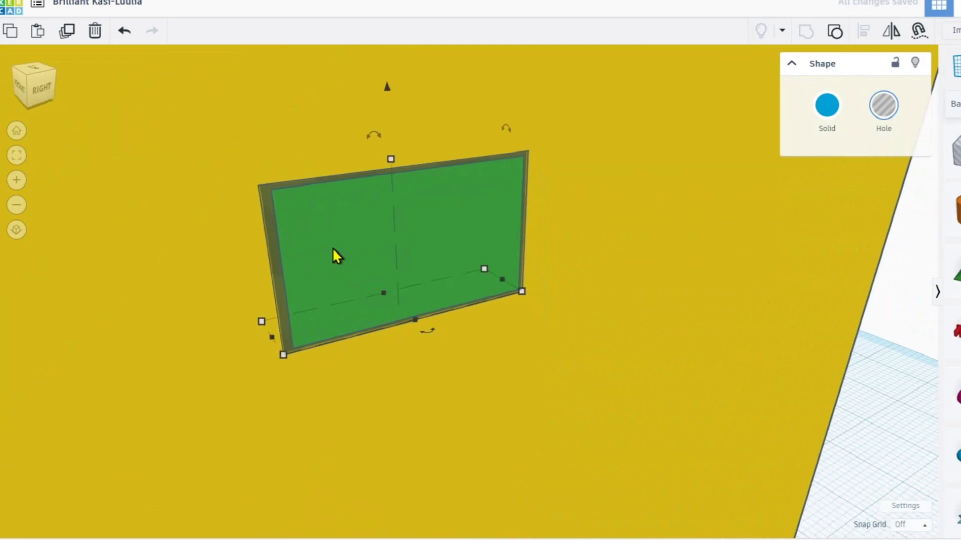
click(333, 248)
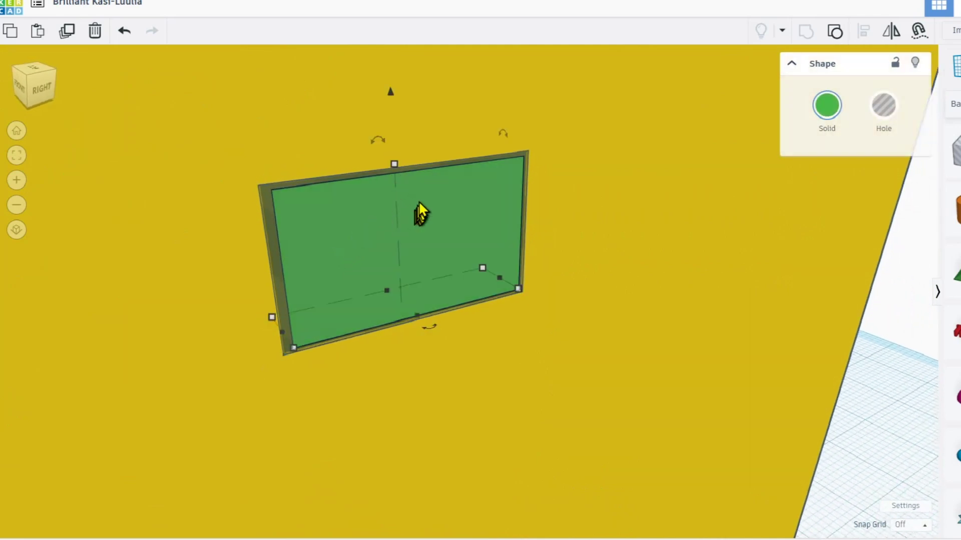
click(595, 235)
click(262, 198)
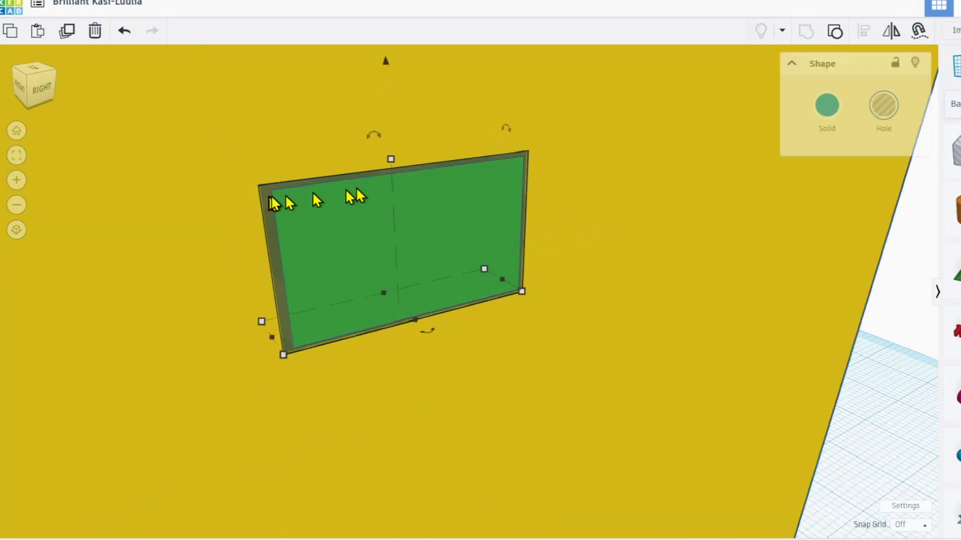
drag(389, 156, 386, 160)
right_drag(415, 195, 326, 229)
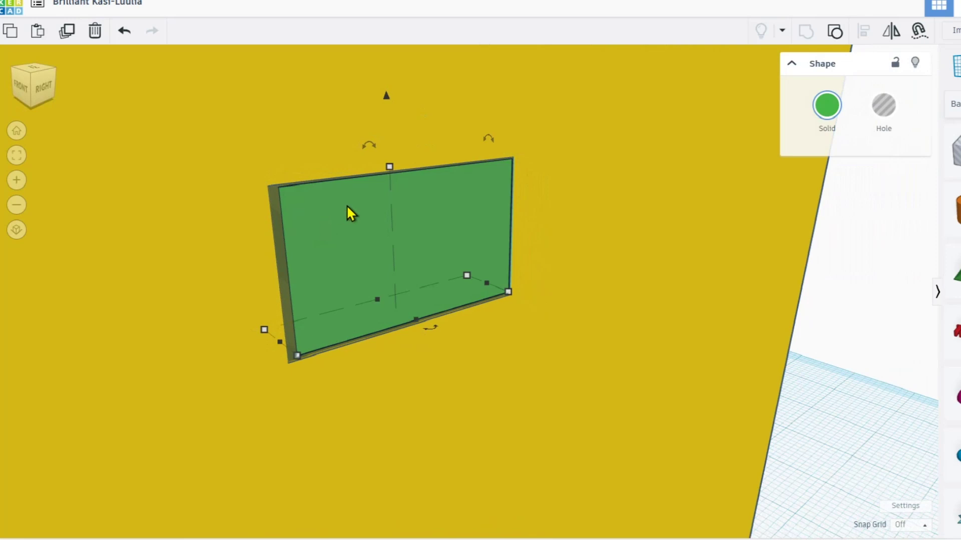
Delete the upper green connector so that only the enlarged hole remains in the cup's wall.
key(Delete)
right_drag(354, 210, 444, 241)
scroll(435, 234, down, 5)
scroll(425, 232, up, 5)
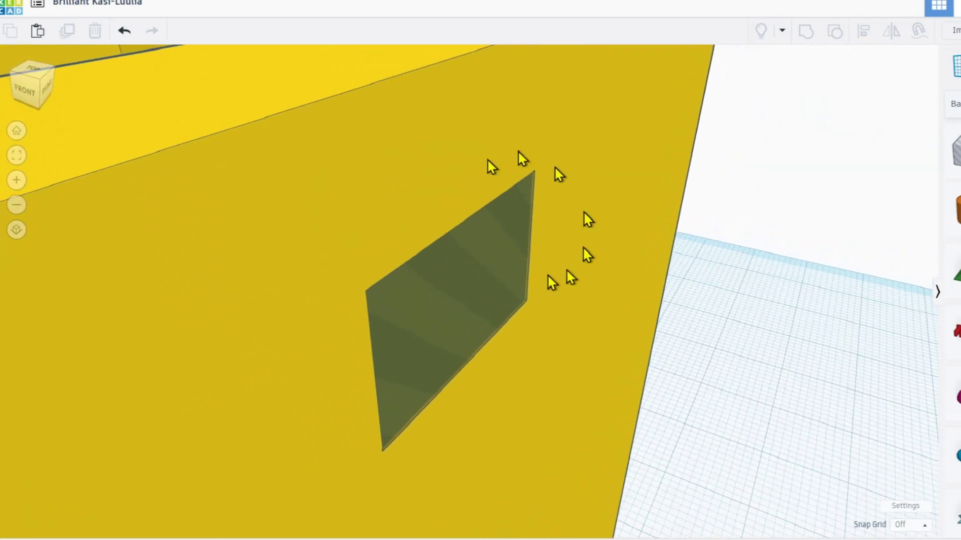
scroll(473, 274, down, 4)
right_drag(468, 273, 422, 278)
scroll(490, 291, down, 4)
middle_drag(491, 290, 385, 196)
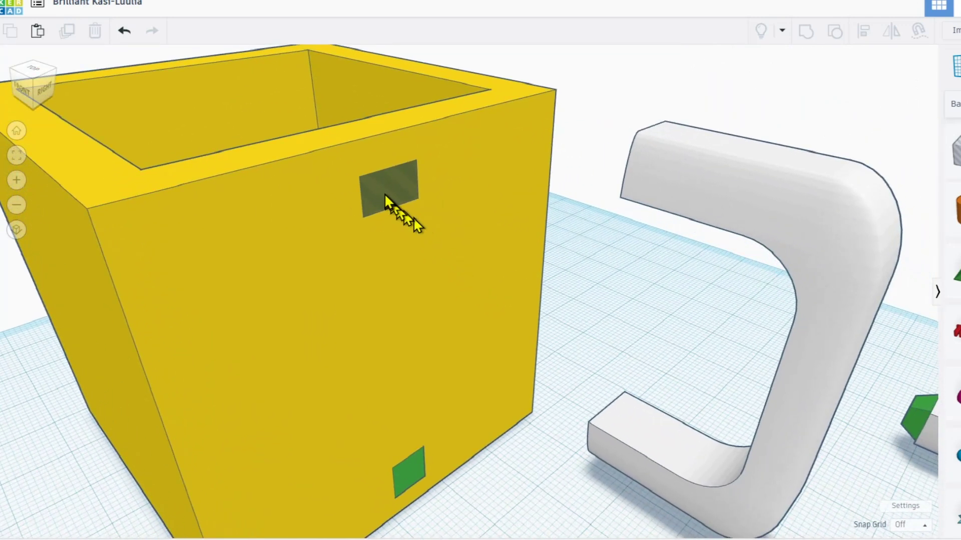
Try lowering a copy of the upper hole by 44.05 onto the lower green connector.
click(384, 195)
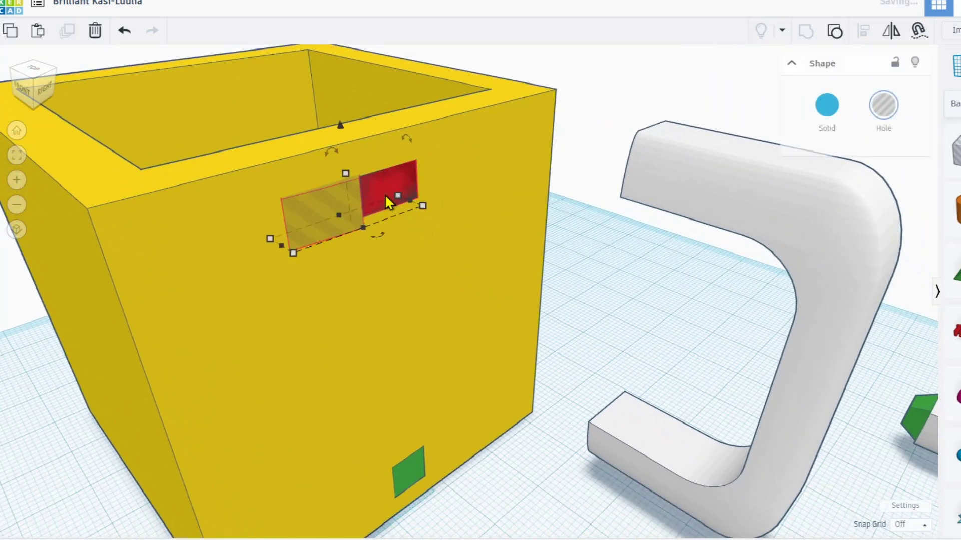
drag(379, 124, 402, 441)
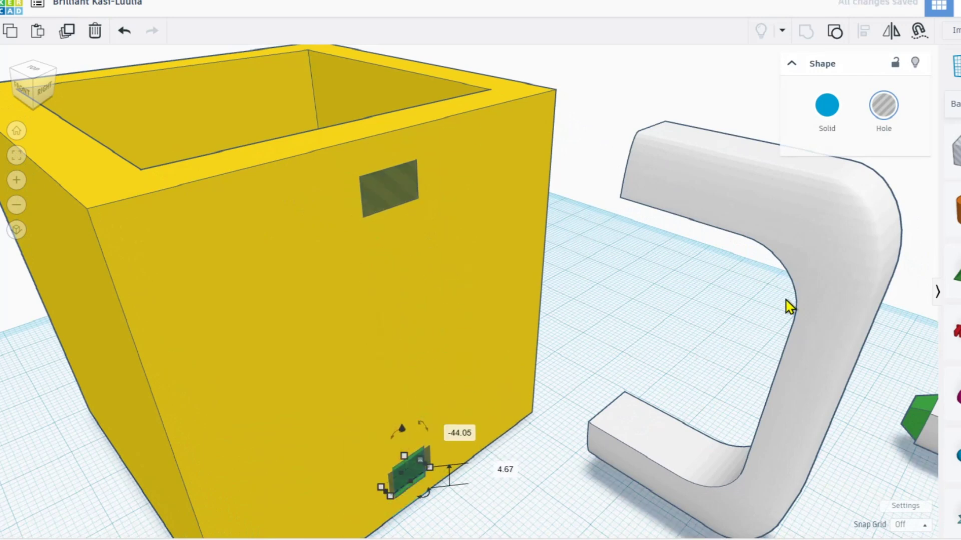
click(786, 300)
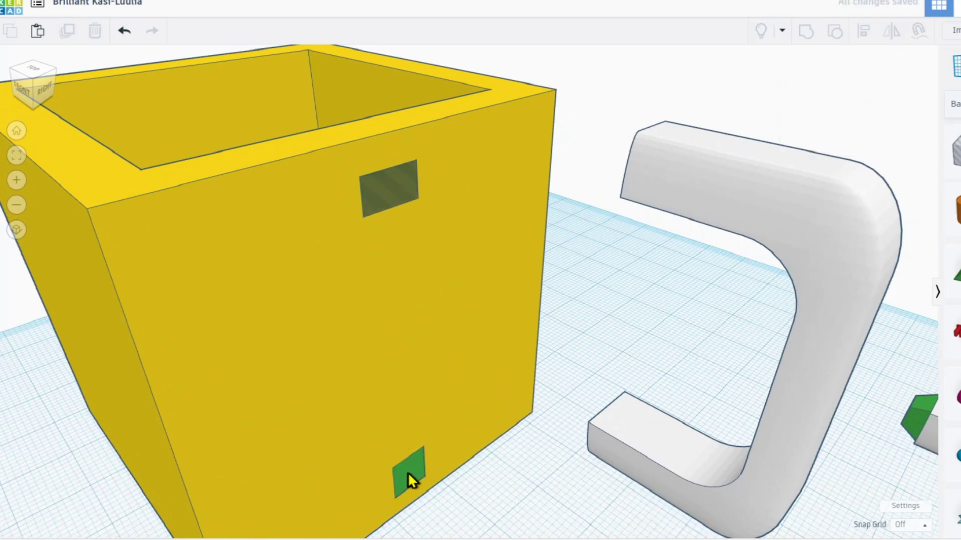
Duplicate the lower green connector in place and colour the copy dark blue.
click(408, 472)
right_drag(465, 453, 531, 175)
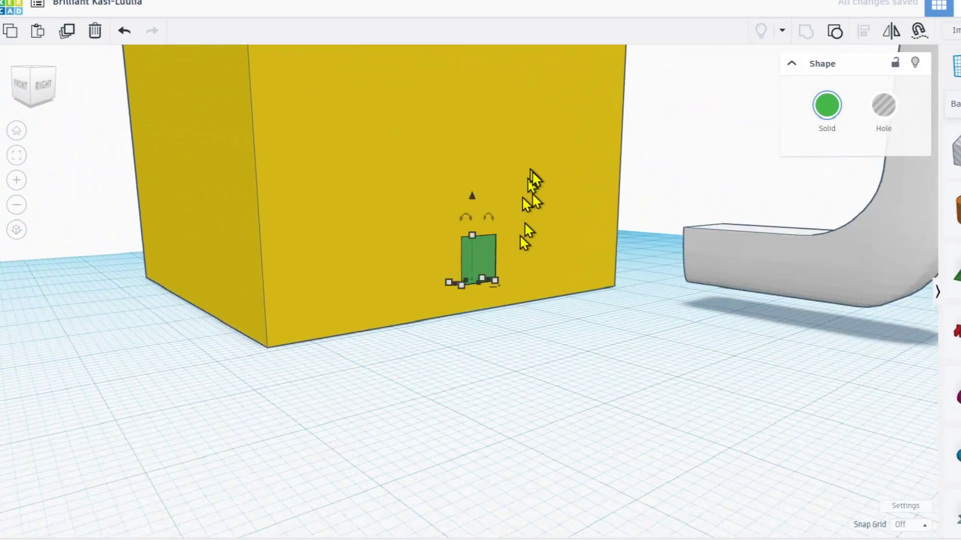
scroll(505, 243, up, 4)
right_drag(474, 260, 453, 298)
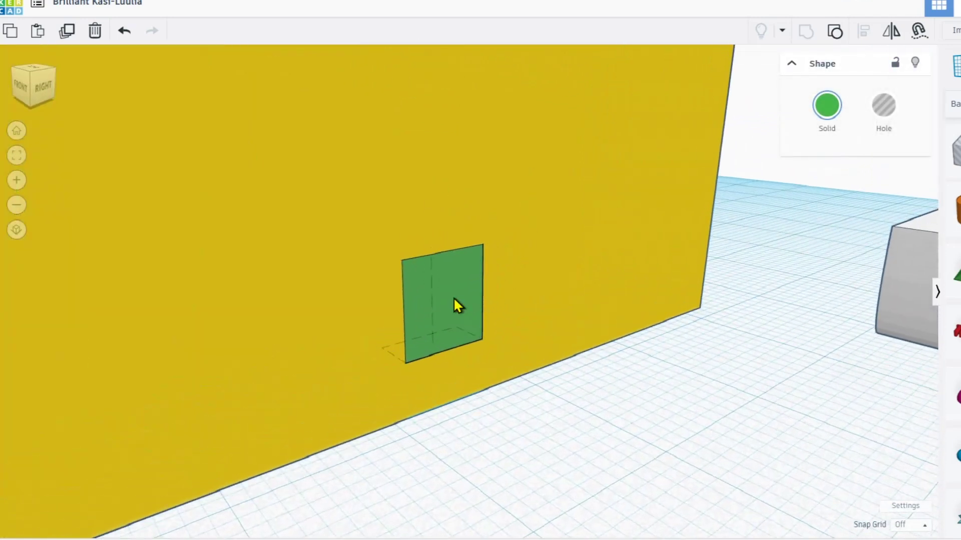
click(826, 108)
click(816, 256)
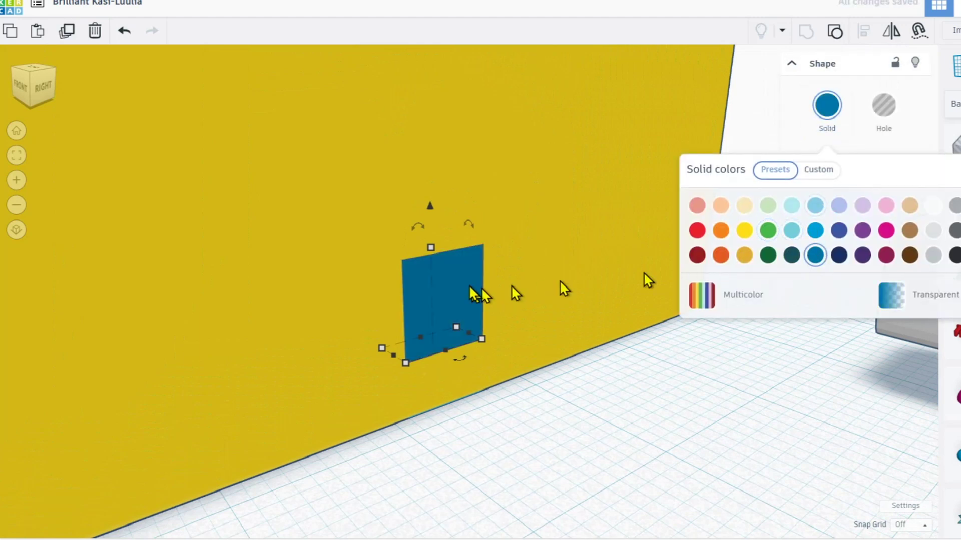
Scale the dark blue connector copy up slightly, turn it into a hole and fit it around the lower green connector.
click(428, 248)
drag(427, 247, 425, 241)
click(883, 106)
right_drag(838, 163, 550, 266)
drag(264, 125, 266, 125)
right_drag(272, 209, 520, 376)
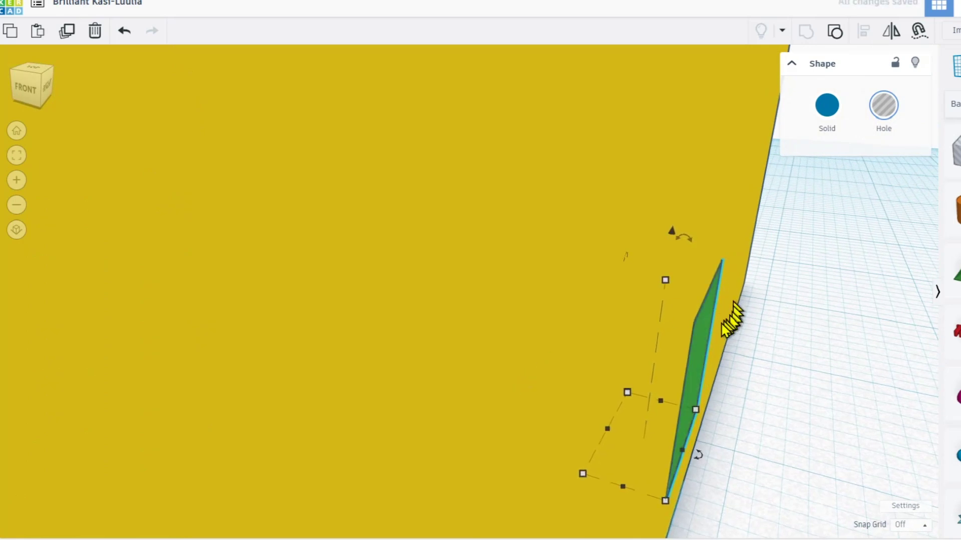
Delete the lower green connector, keeping the enlarged hole around it.
click(692, 339)
key(Escape)
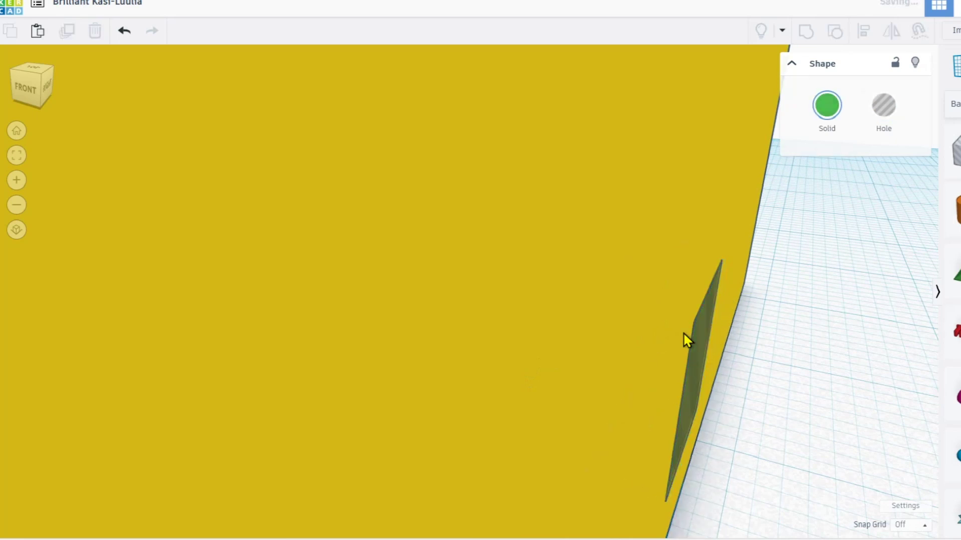
right_drag(682, 339, 595, 344)
scroll(403, 283, down, 3)
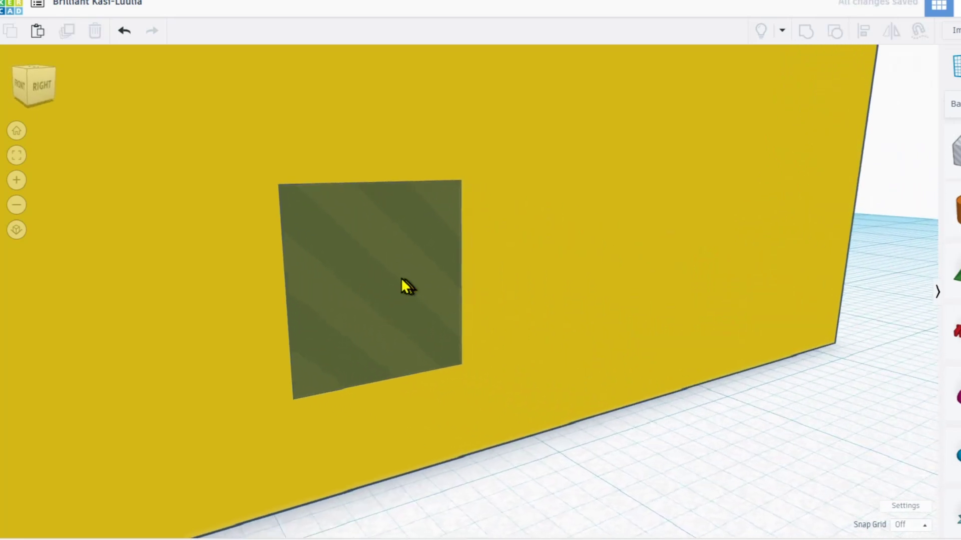
Group the upper and lower holes with the yellow cup to cut both sockets into its side.
click(403, 283)
scroll(407, 274, down, 6)
scroll(488, 298, down, 5)
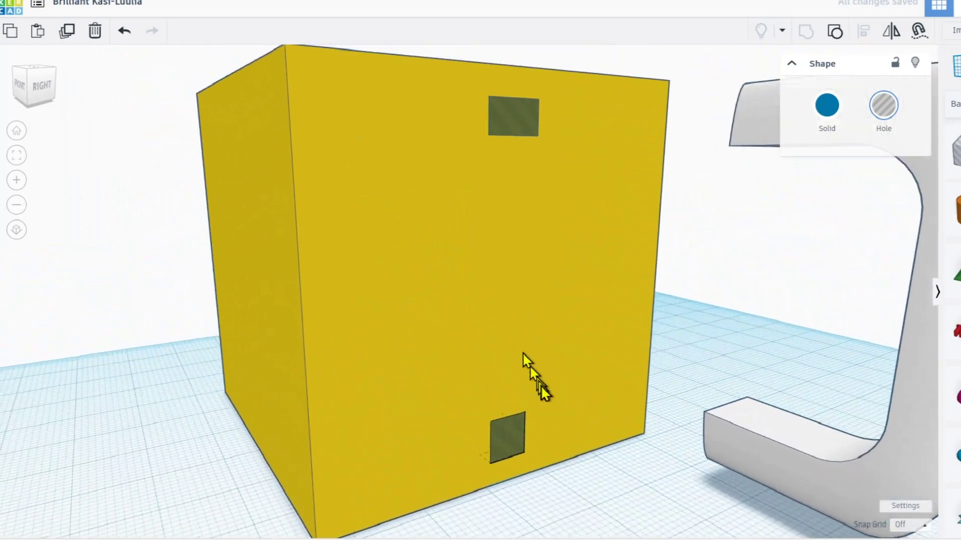
shift+click(513, 126)
shift+click(414, 236)
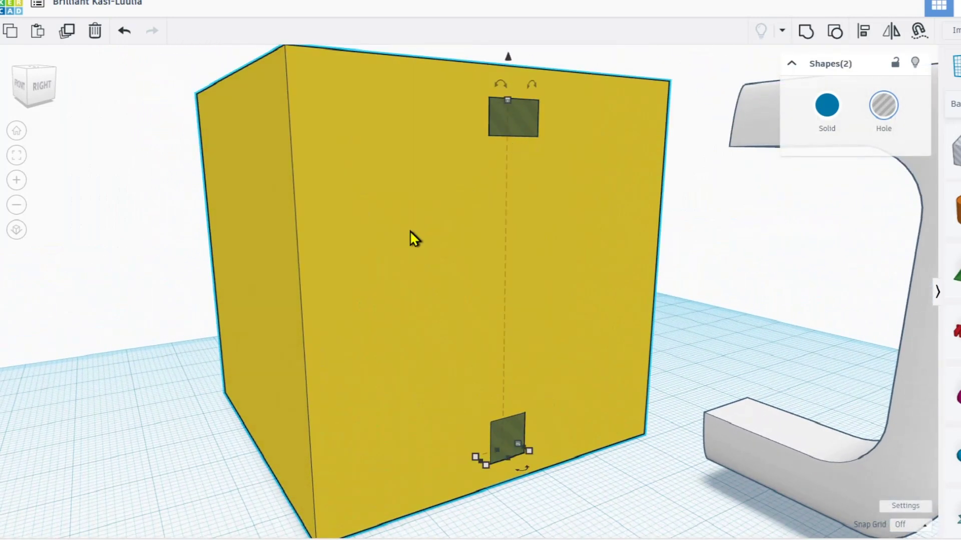
click(804, 33)
Delete the plain white handle without connectors that stands beside the cup.
scroll(550, 214, up, 3)
right_drag(551, 214, 778, 237)
click(778, 249)
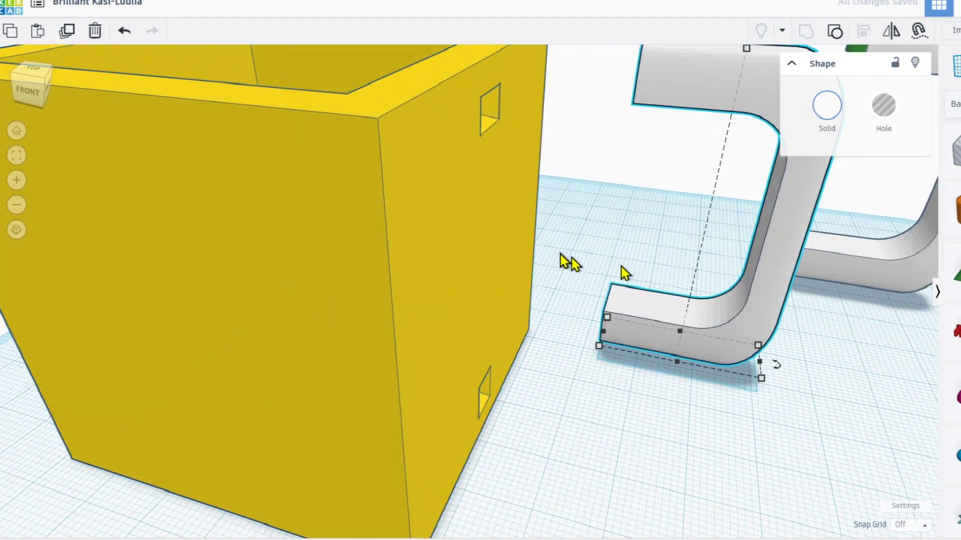
key(Delete)
Group the remaining white handle with its two green connectors into one shape.
right_drag(898, 303, 690, 160)
drag(686, 98, 761, 353)
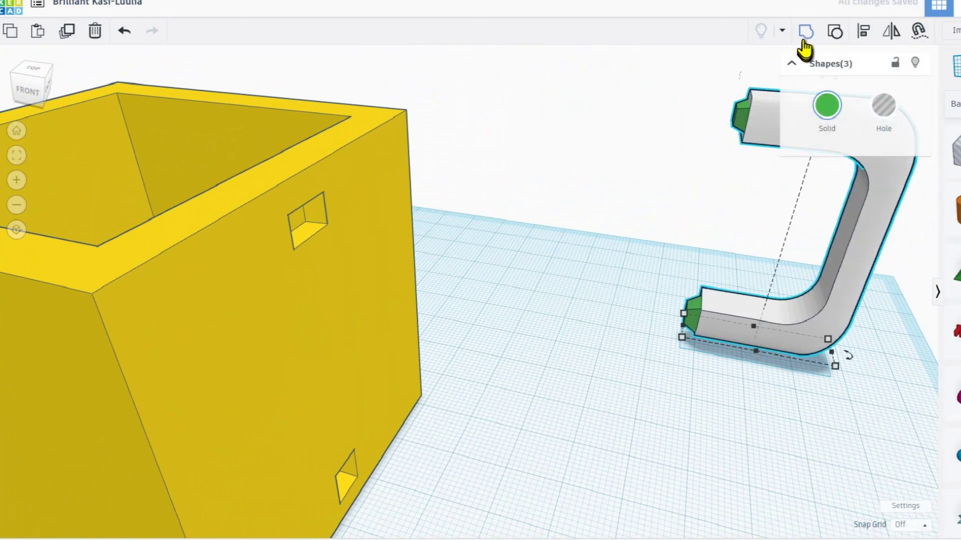
key(ctrl+g)
Move the grouped handle against the cup's socket side and turn it into a hole for a see-through fit check.
scroll(849, 223, down, 3)
scroll(662, 200, up, 3)
middle_drag(683, 308, 697, 325)
drag(715, 203, 431, 302)
click(884, 105)
right_drag(670, 225, 401, 205)
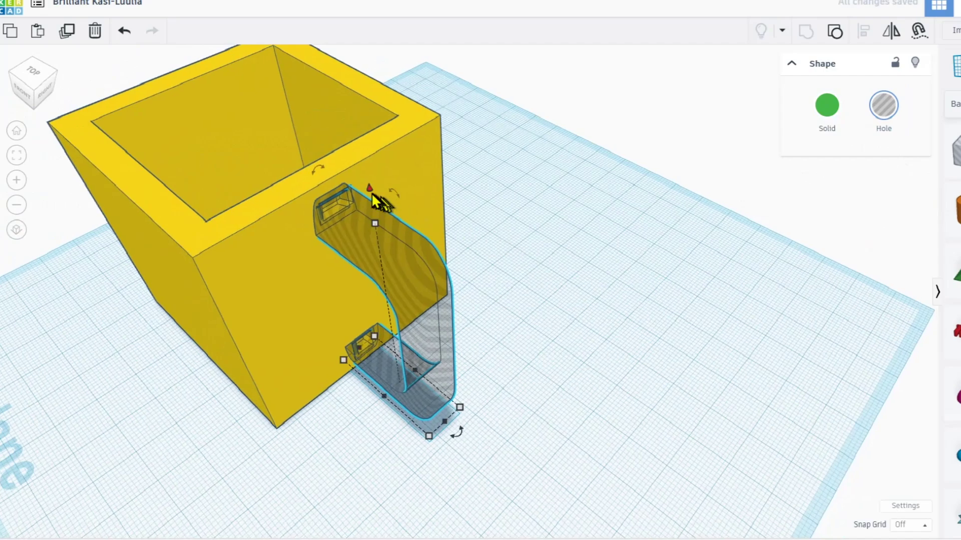
Fine-tune the transparent handle's position against the two sockets, undoing the stray height change.
drag(368, 189, 373, 194)
right_drag(373, 194, 324, 149)
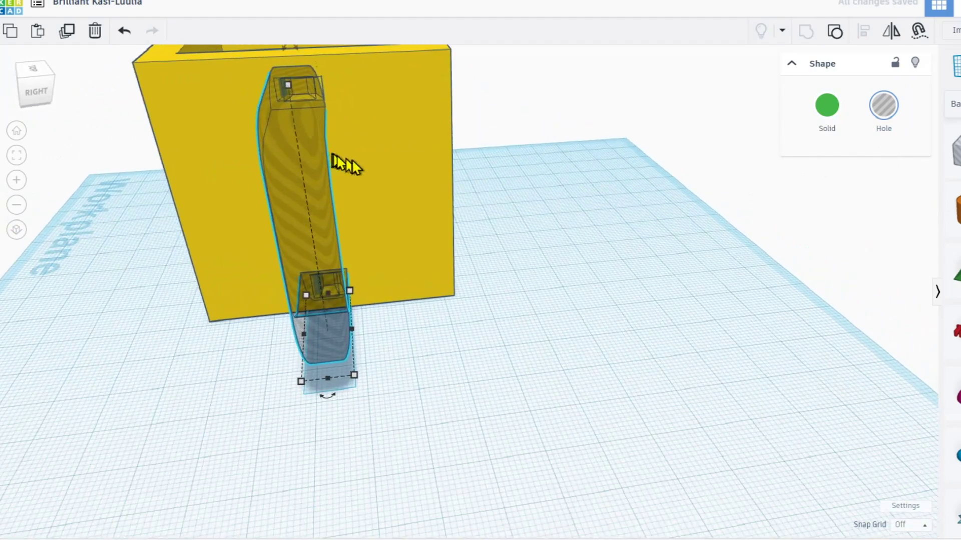
key(ctrl+z)
right_drag(359, 172, 453, 150)
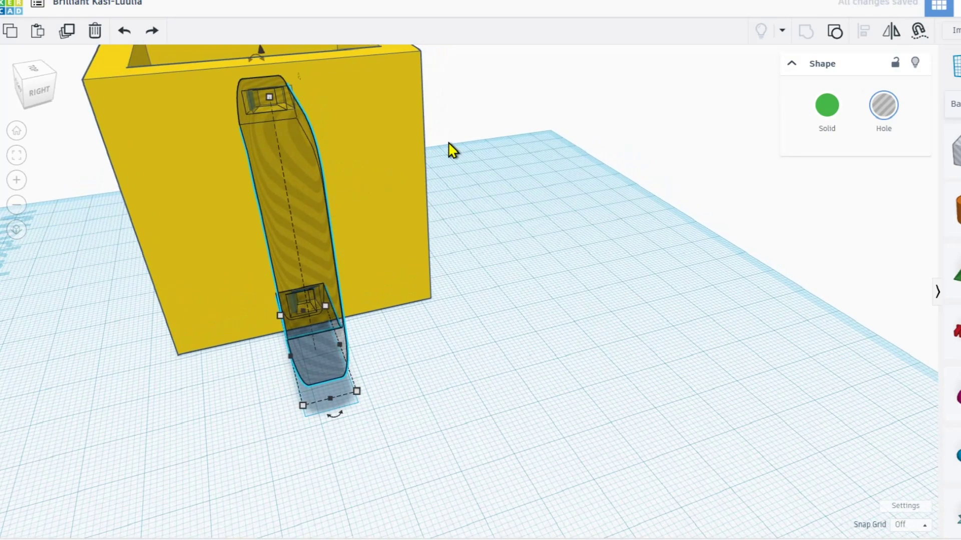
key(Right)
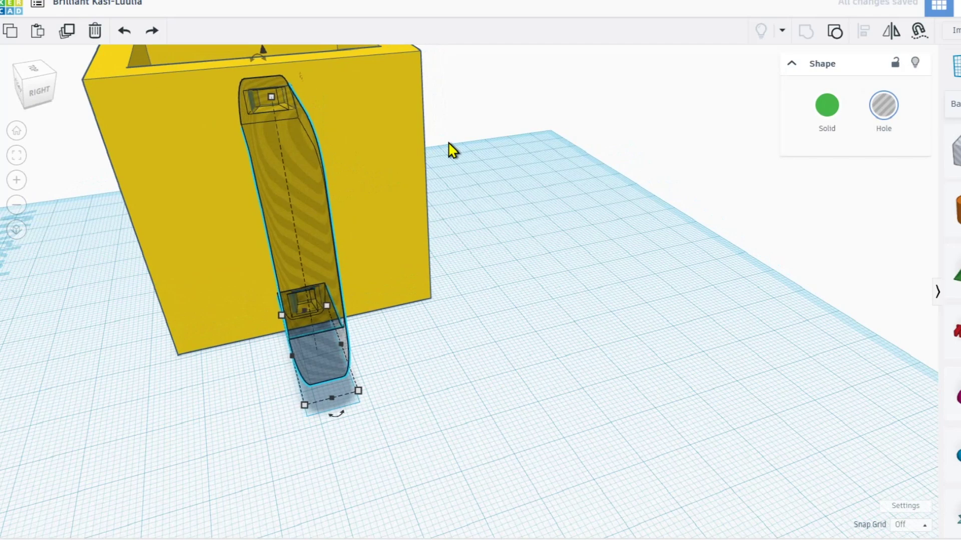
key(Left)
right_drag(442, 195, 475, 208)
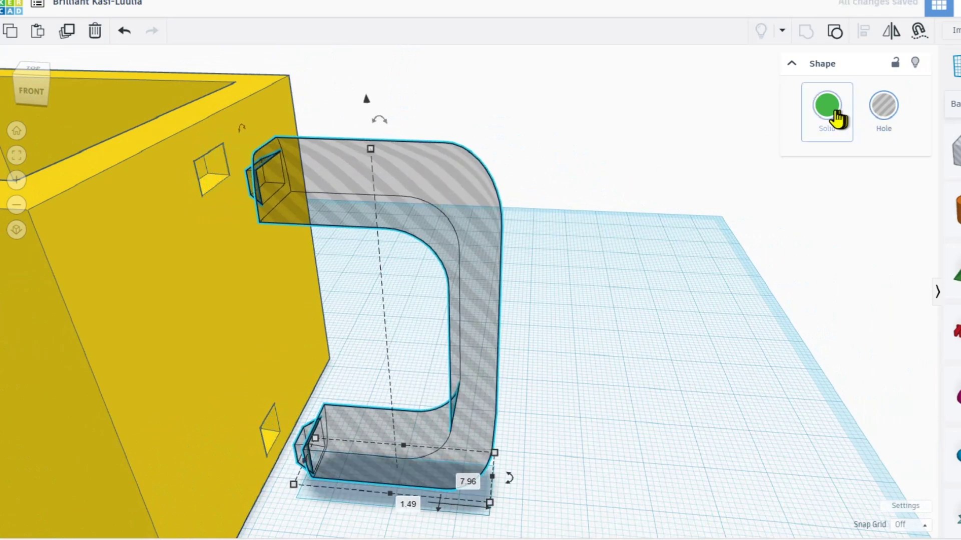
Turn the handle back into a green solid and slide it 14.73 away from the cup.
click(827, 106)
middle_drag(484, 176, 550, 156)
drag(404, 149, 539, 157)
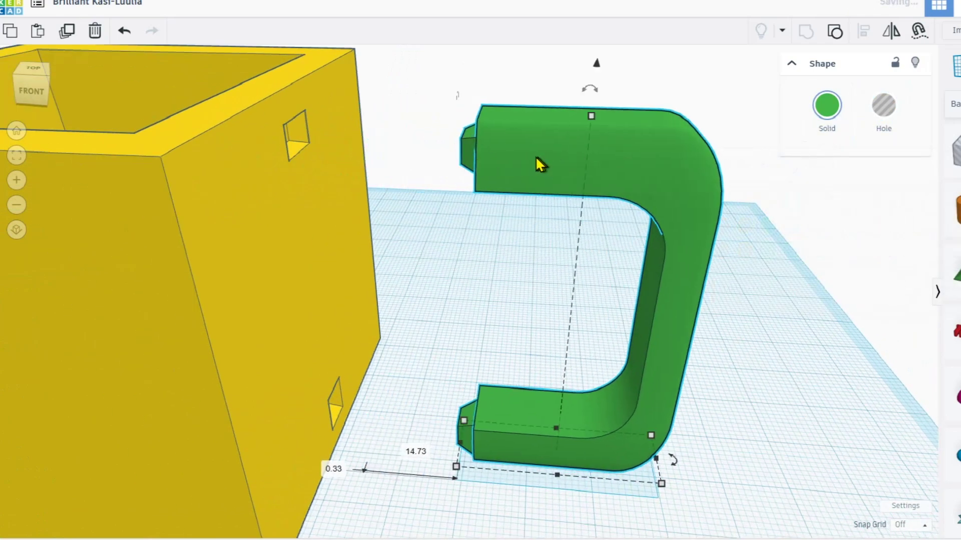
Slide the green handle back against the cup so that its connectors sit in the sockets.
right_drag(452, 161, 431, 196)
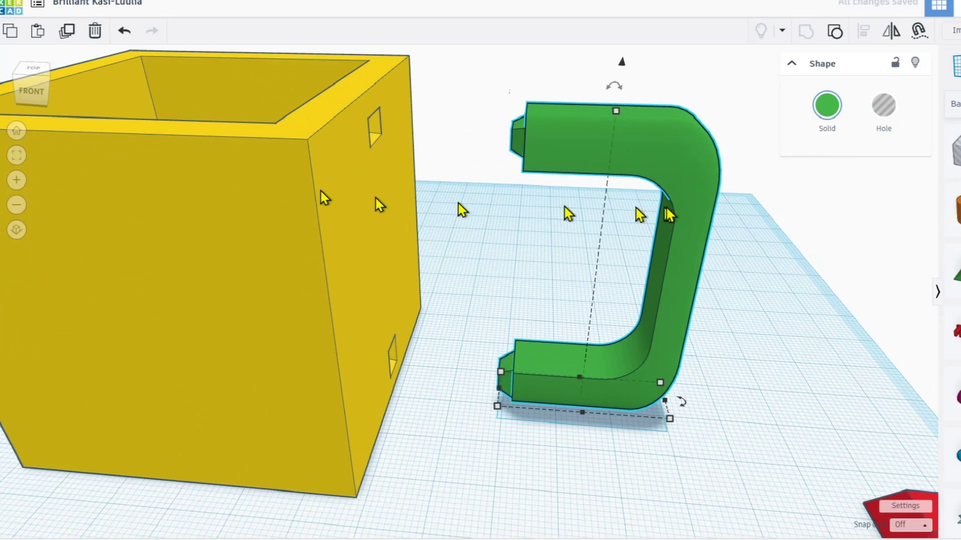
mouse_move(582, 192)
right_down()
mouse_move(547, 204)
mouse_move(575, 182)
right_up()
drag(575, 182, 423, 153)
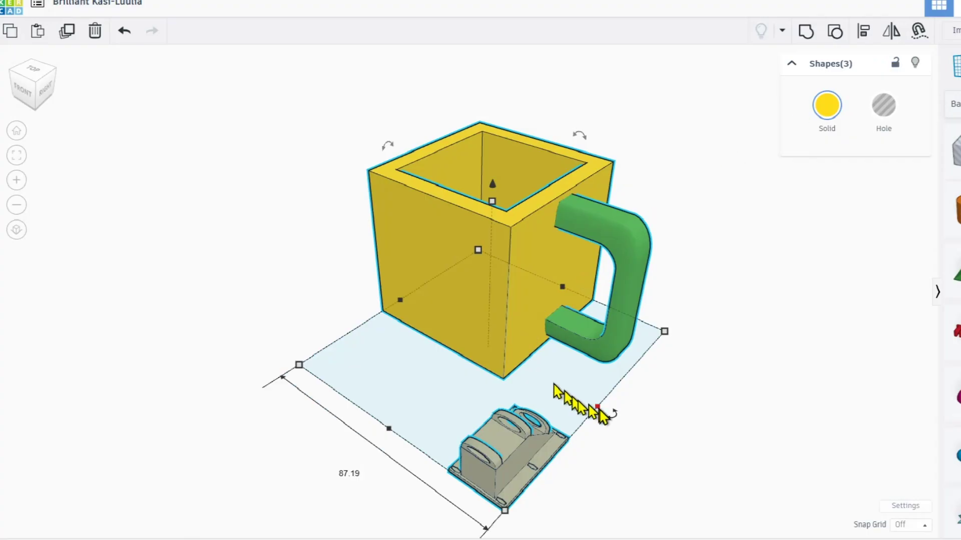
Duplicate the grey bracket-like part in front of the cup and move the copy towards the cup's front wall.
right_drag(569, 397, 588, 452)
click(588, 453)
click(479, 446)
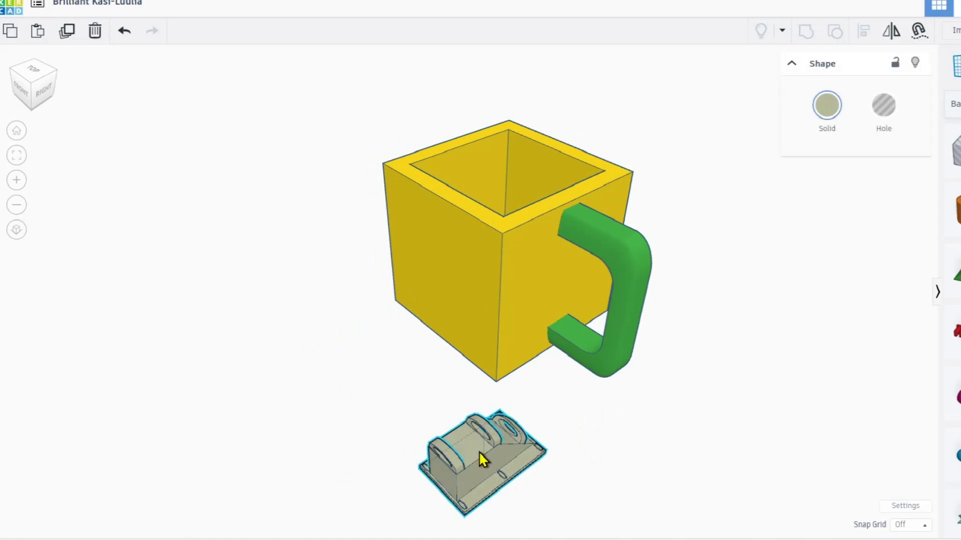
drag(482, 453, 420, 393)
Rotate the grey copy upright by 90° and raise it 20.46 against the cup's front wall.
mouse_move(390, 334)
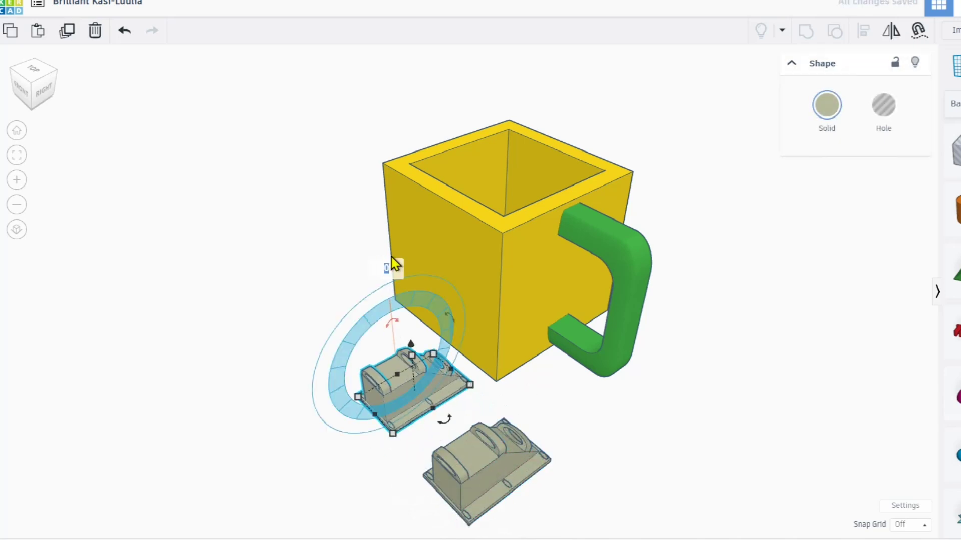
text(90)
key(Return)
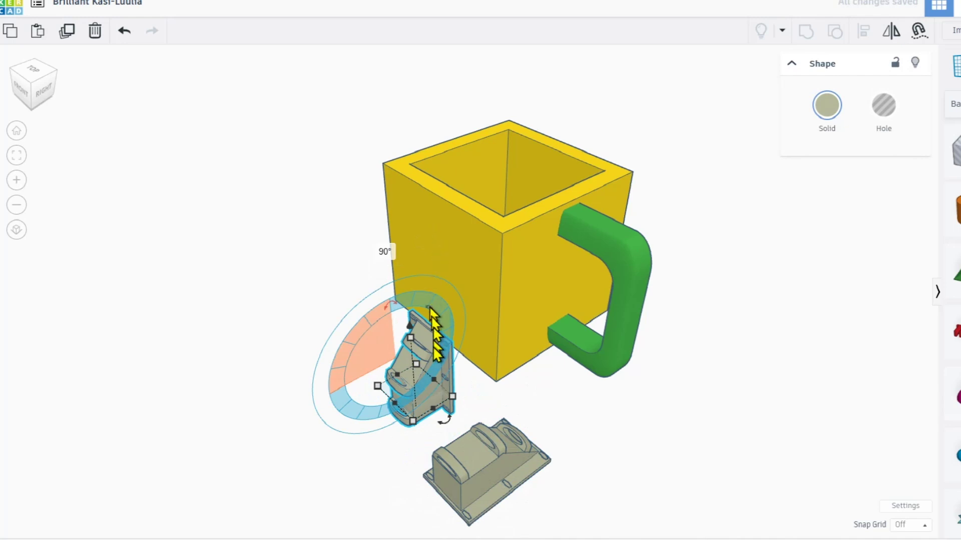
right_drag(434, 365, 501, 372)
drag(449, 366, 410, 236)
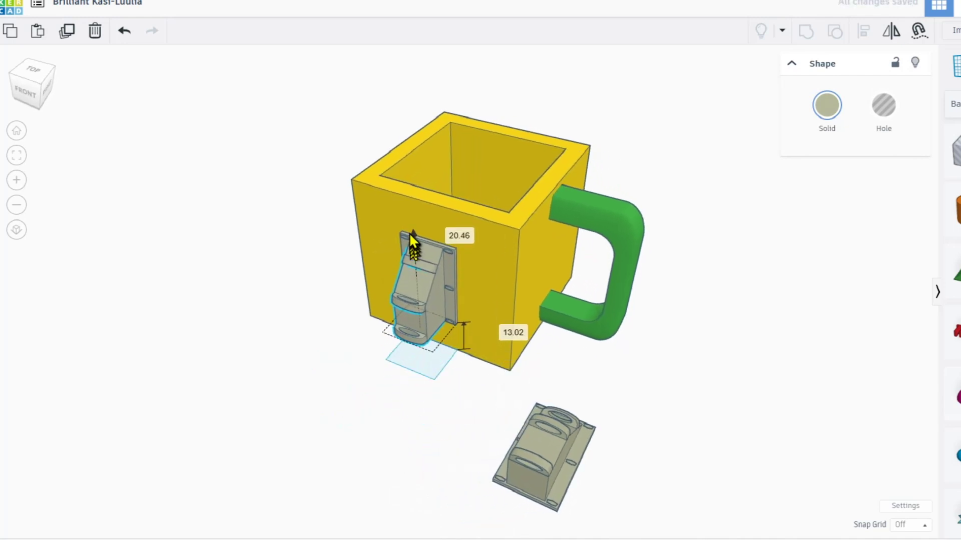
Align the upright grey part with the cup so that it is centred across the front wall's width.
right_drag(433, 282, 615, 305)
right_drag(462, 313, 439, 300)
shift+click(482, 257)
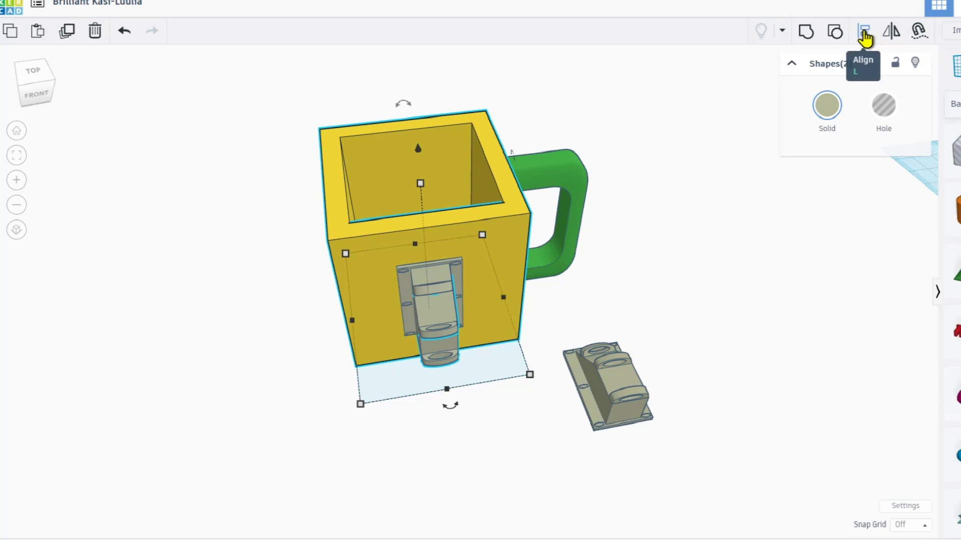
click(864, 33)
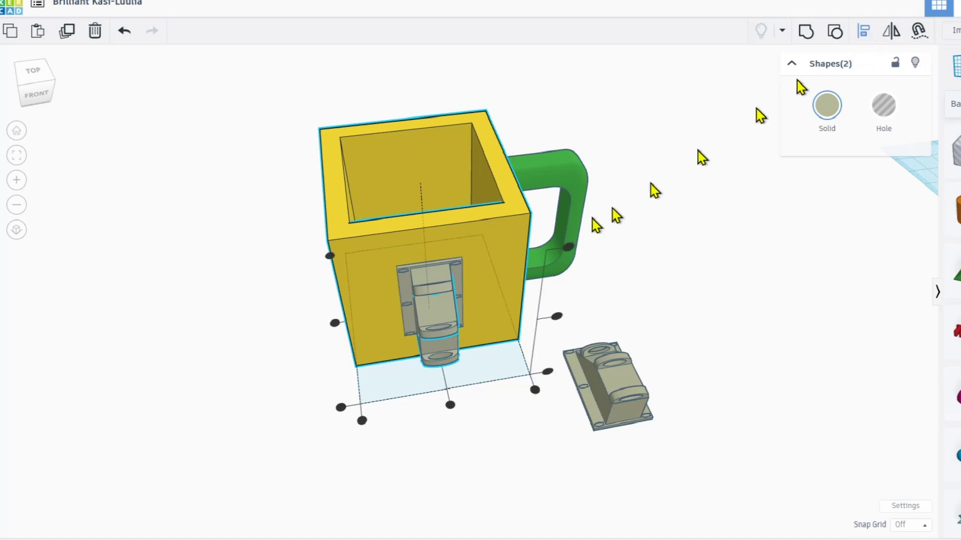
click(443, 369)
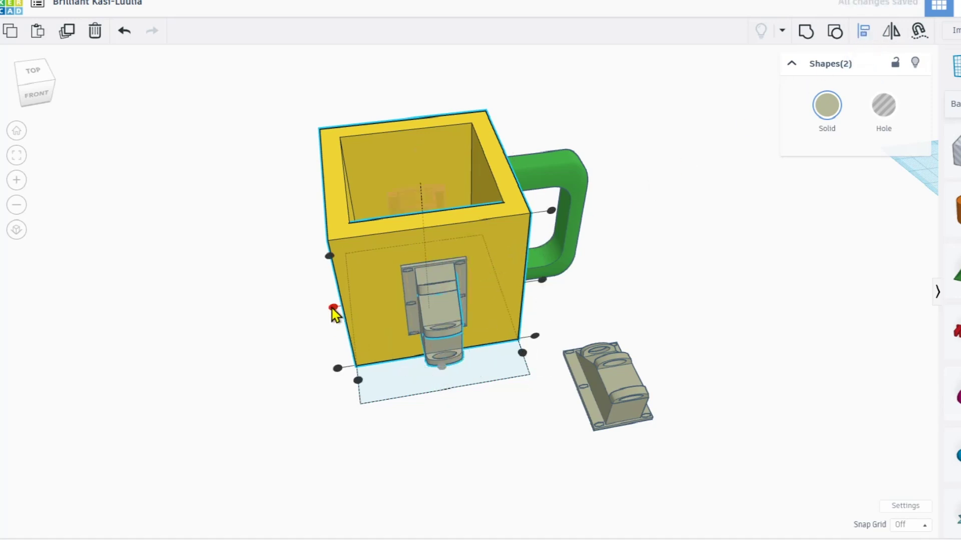
click(498, 398)
scroll(437, 317, up, 1)
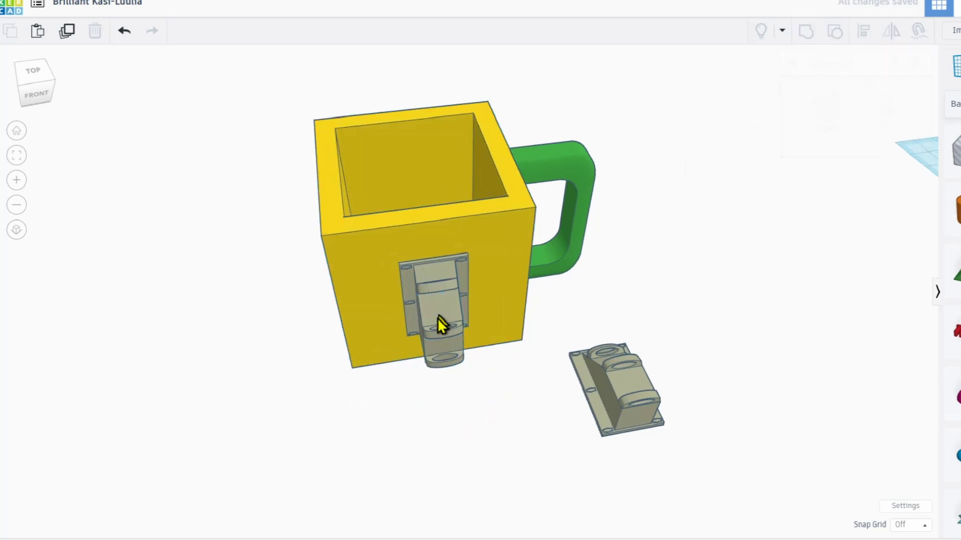
Move the upright grey part about 15.33 along the front wall away from the handle, switching it to a hole and back to solid.
drag(447, 323, 400, 331)
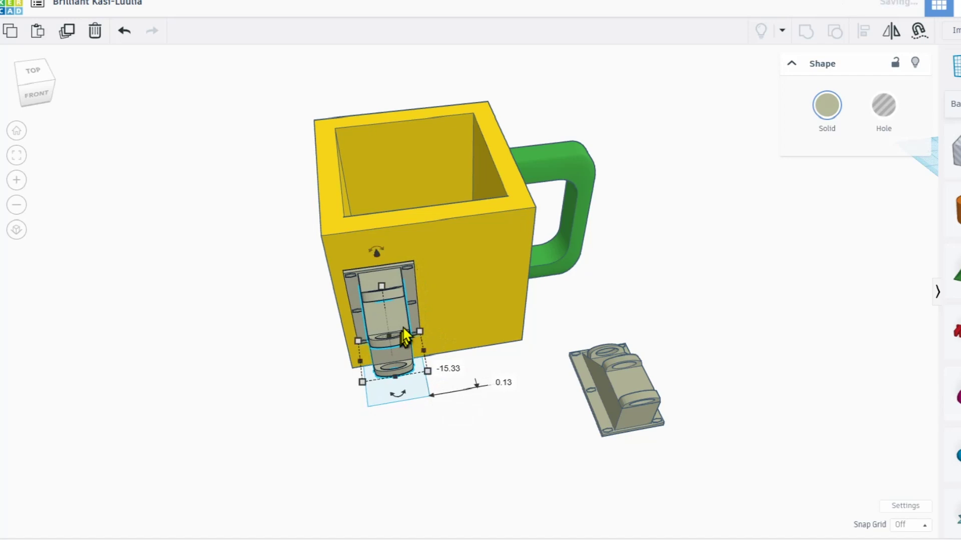
click(884, 105)
scroll(352, 335, up, 3)
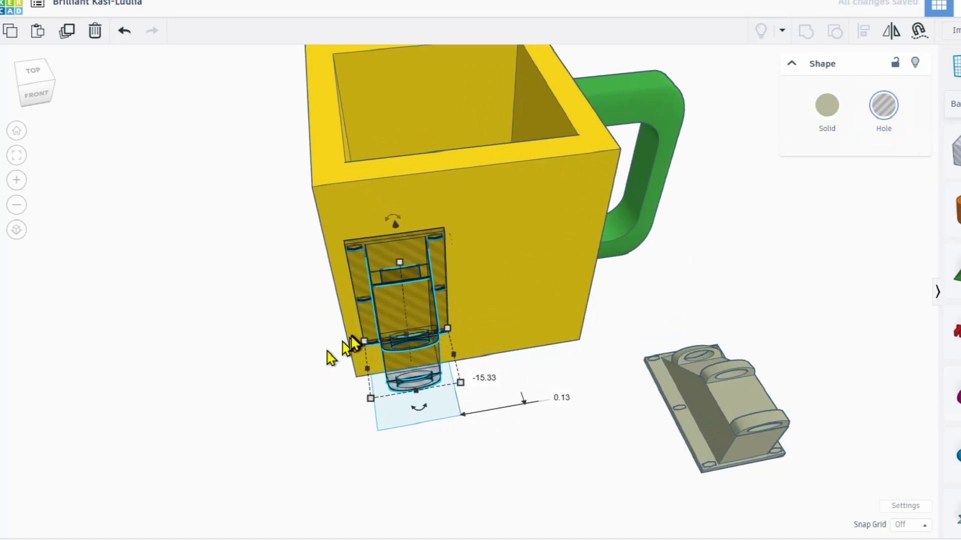
drag(408, 328, 403, 326)
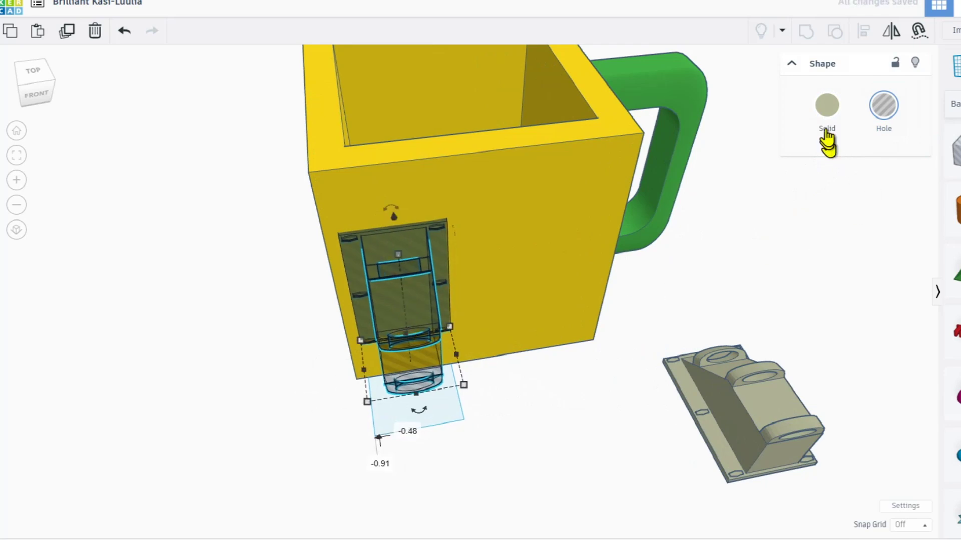
click(826, 107)
Rotate the spare grey part beside the cup by 180° so that its flat plate faces up.
right_drag(751, 167, 396, 190)
right_drag(361, 239, 607, 225)
right_drag(486, 150, 382, 245)
scroll(392, 260, up, 3)
right_drag(300, 288, 455, 284)
middle_drag(565, 344, 450, 221)
right_drag(649, 381, 590, 365)
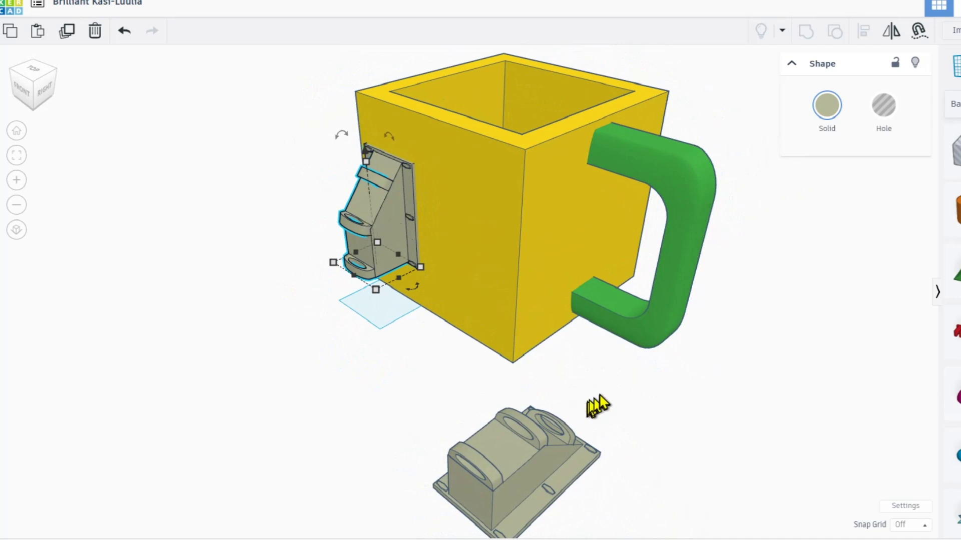
middle_drag(595, 398, 574, 322)
scroll(574, 368, down, 2)
right_drag(497, 428, 551, 438)
click(572, 432)
middle_drag(619, 382, 540, 319)
right_drag(547, 363, 631, 346)
drag(649, 314, 649, 314)
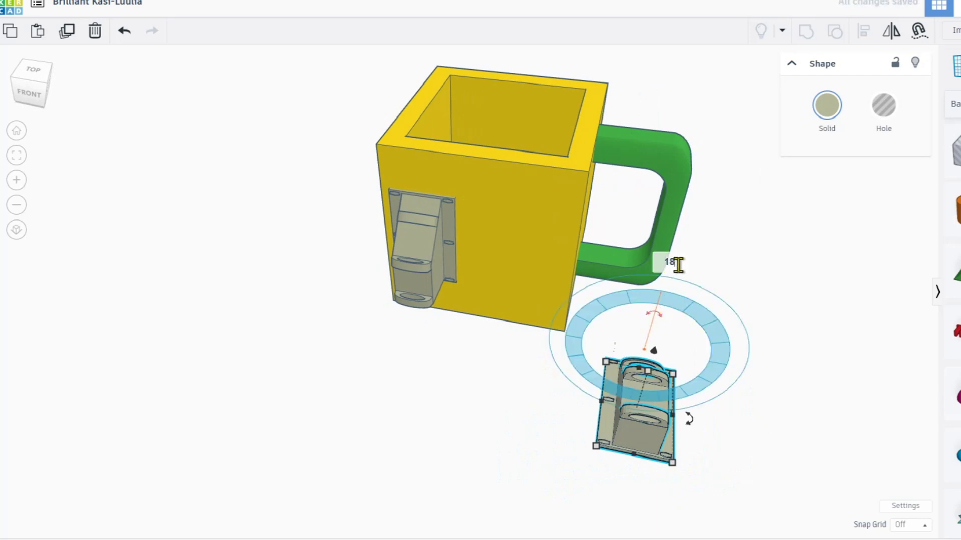
text(0)
key(Return)
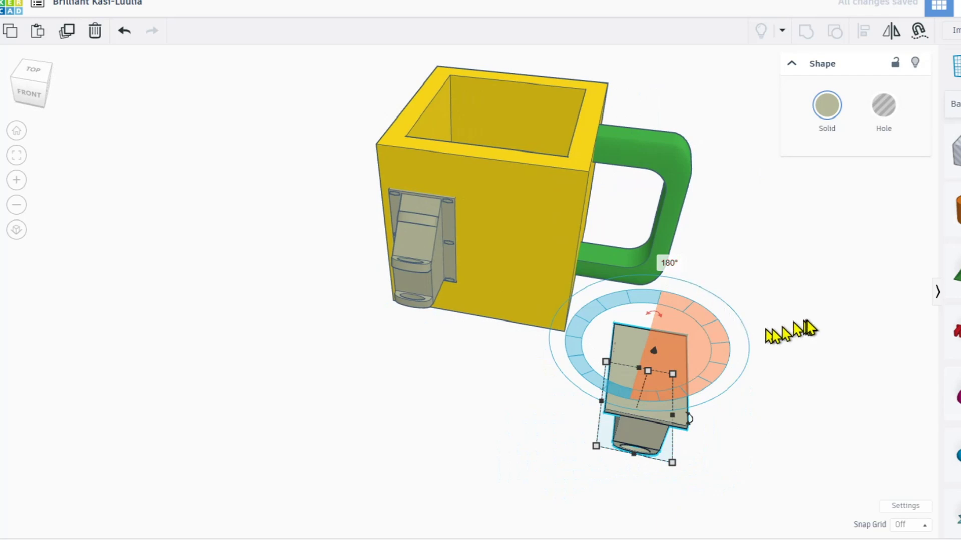
click(796, 331)
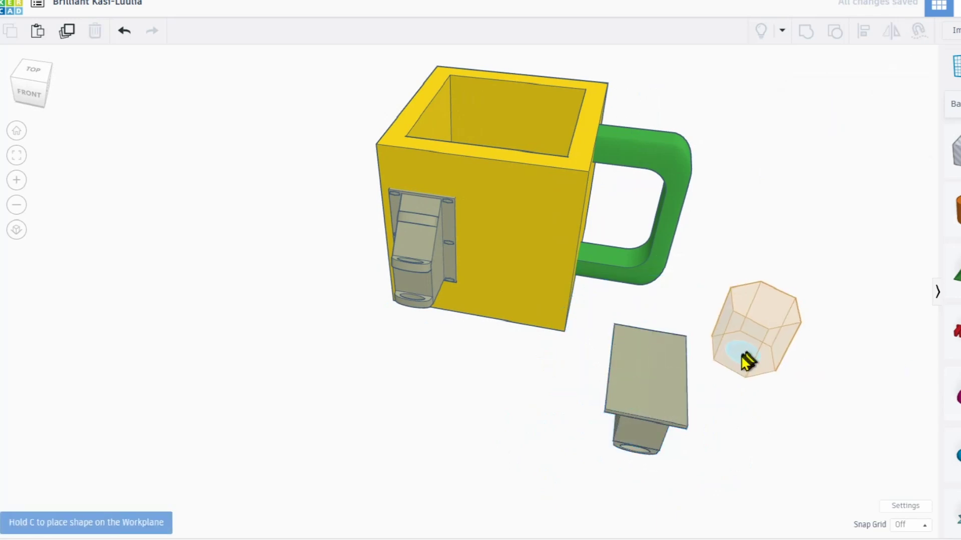
Place a polygon beside the flipped grey part and set it to 5 sides.
click(731, 355)
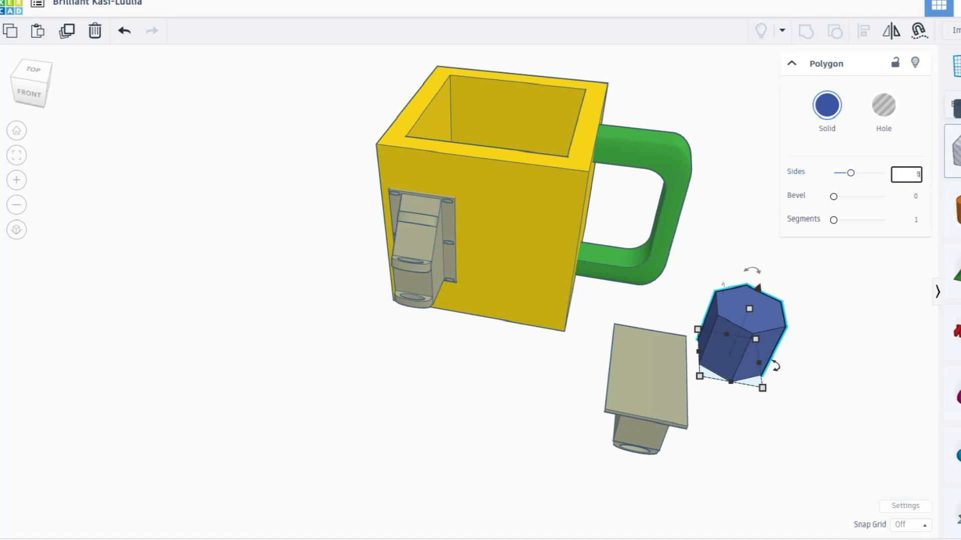
scroll(785, 300, up, 1)
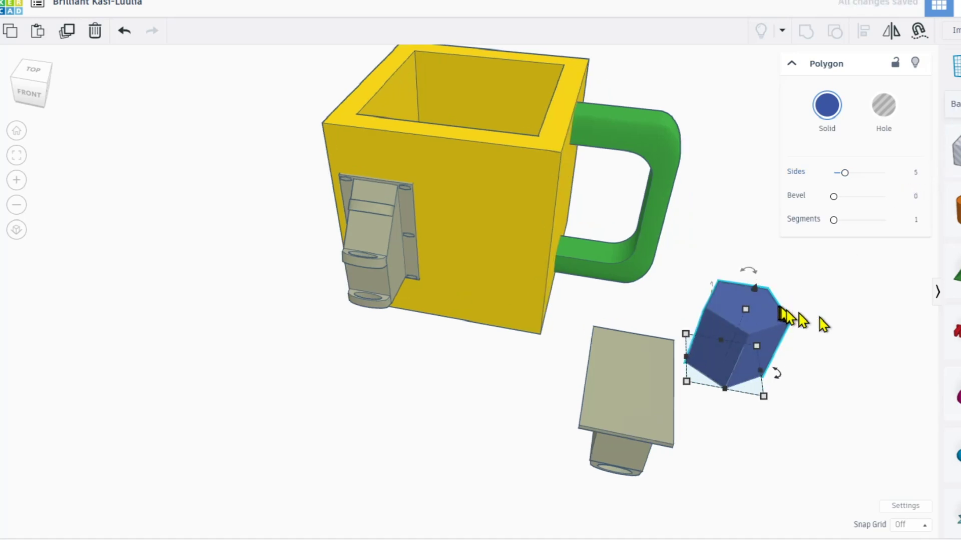
click(955, 271)
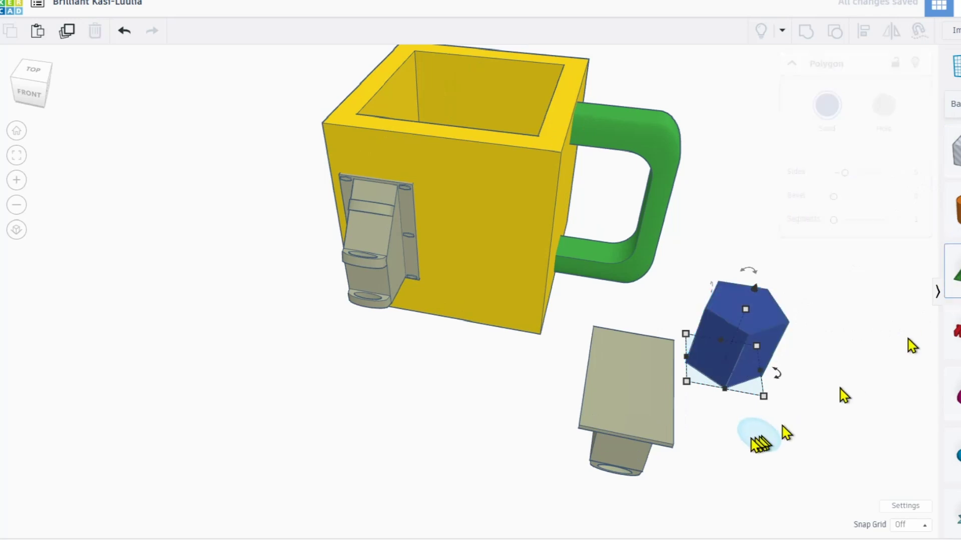
click(752, 441)
drag(761, 510, 755, 467)
right_drag(755, 467, 670, 386)
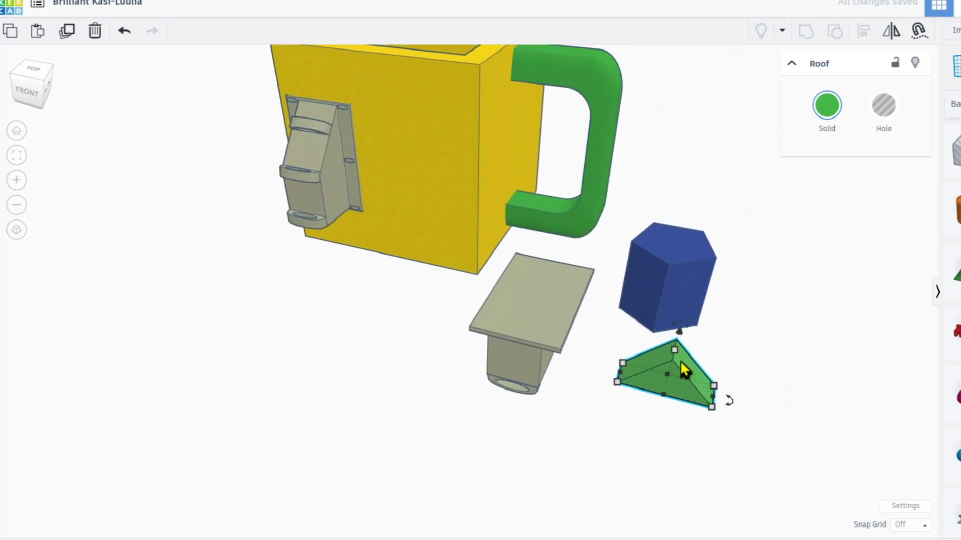
key(Delete)
Move the pentagon onto the flipped grey part's flat plate, raise it and resize it to fit within the plate.
click(675, 310)
drag(682, 290, 551, 326)
right_drag(551, 325, 631, 319)
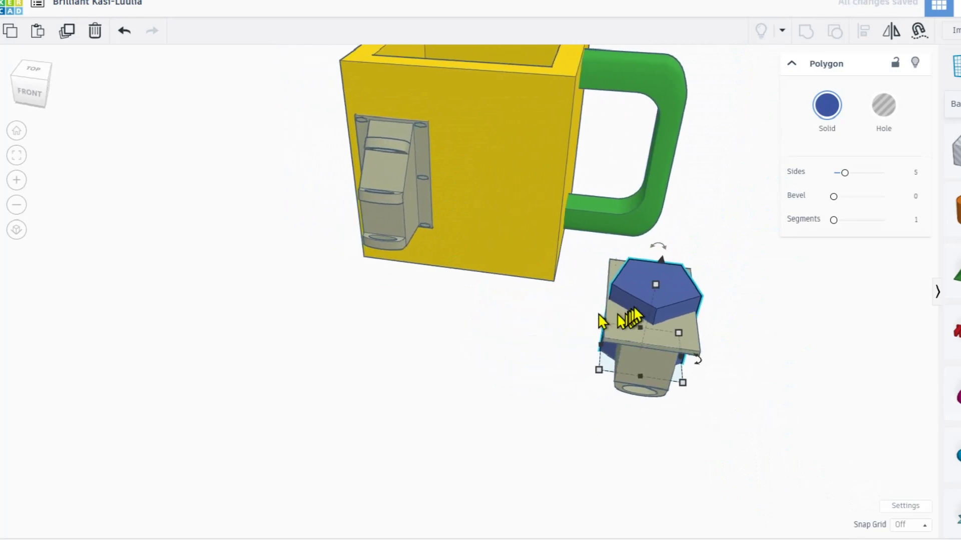
drag(654, 289, 655, 260)
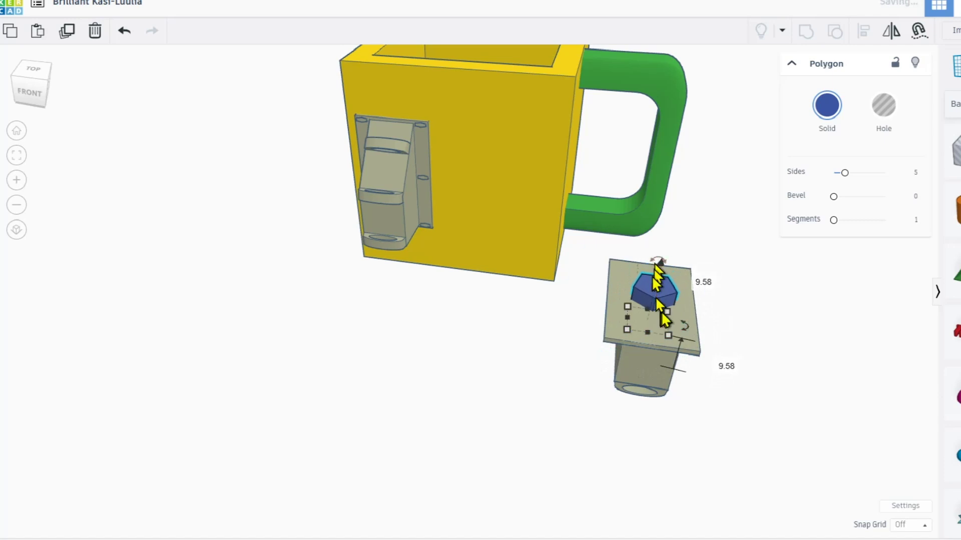
scroll(660, 312, up, 3)
drag(682, 333, 546, 461)
Adjust the pentagon's place on the plate, rotate it by 5° and reduce its height to about 5.31.
scroll(689, 315, up, 2)
right_drag(689, 304, 689, 360)
shift+drag(643, 317, 626, 327)
drag(694, 365, 729, 367)
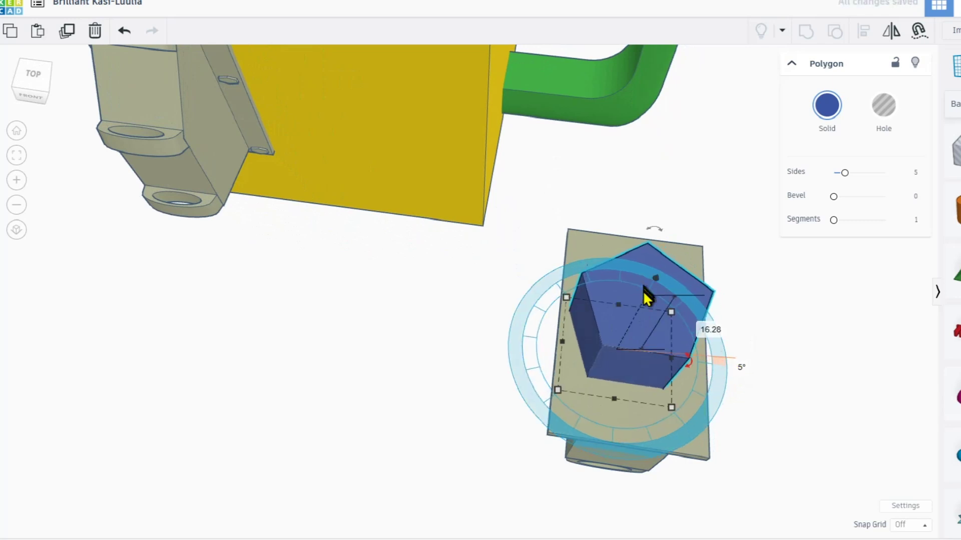
drag(649, 302, 653, 328)
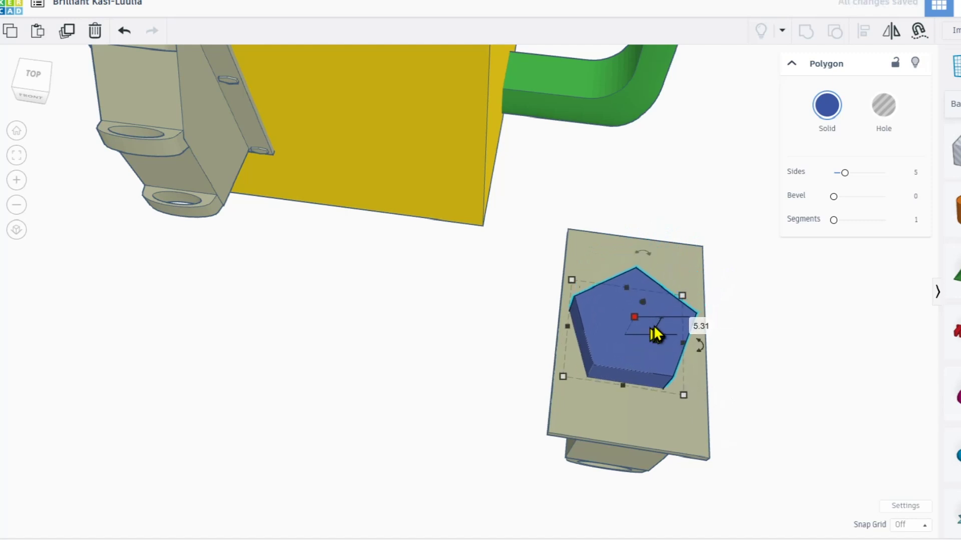
Align the pentagon with the flipped grey part so that it is centred across the plate's width.
shift+click(677, 279)
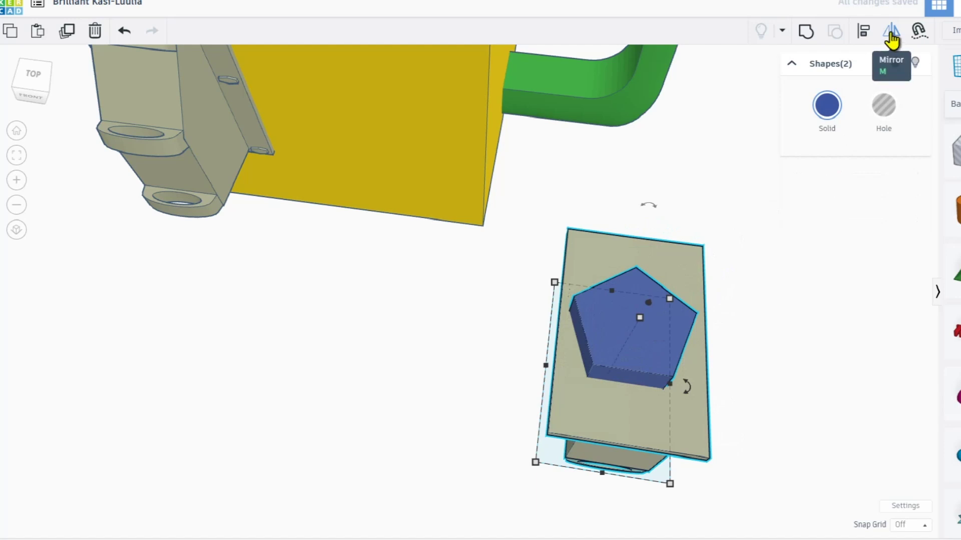
click(887, 35)
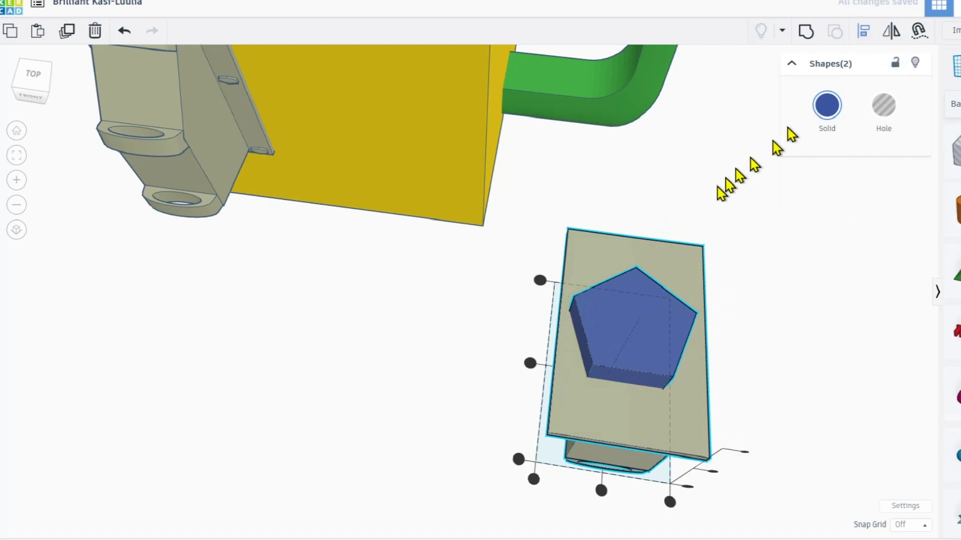
drag(602, 493, 602, 493)
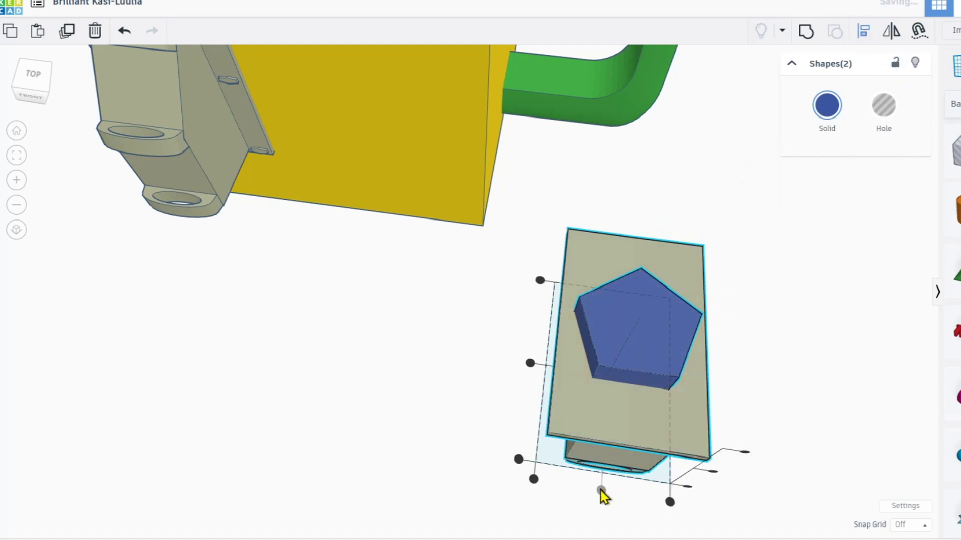
Lower the pentagon's top so that it forms a thinner pad on the plate.
right_drag(600, 494, 370, 250)
scroll(375, 248, up, 3)
click(379, 235)
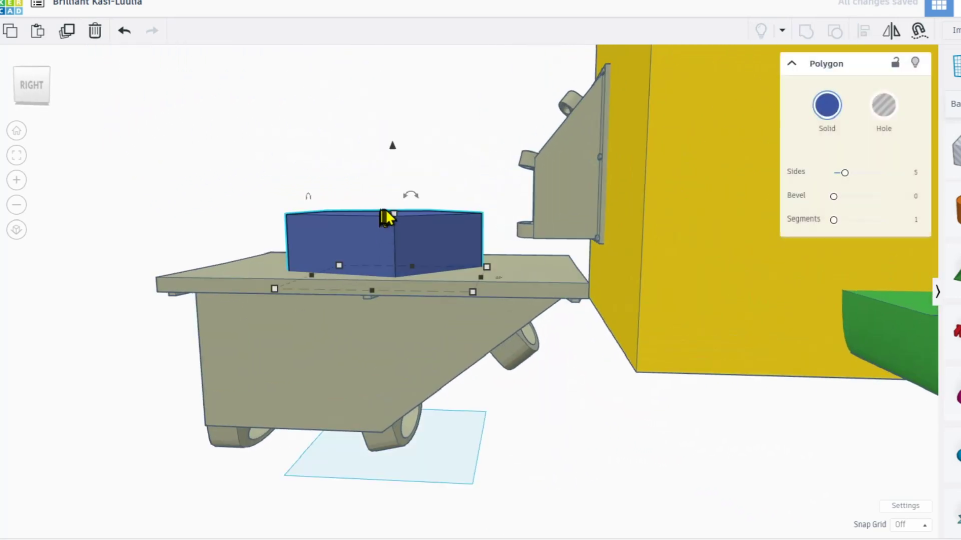
drag(393, 216, 395, 241)
right_drag(396, 241, 692, 339)
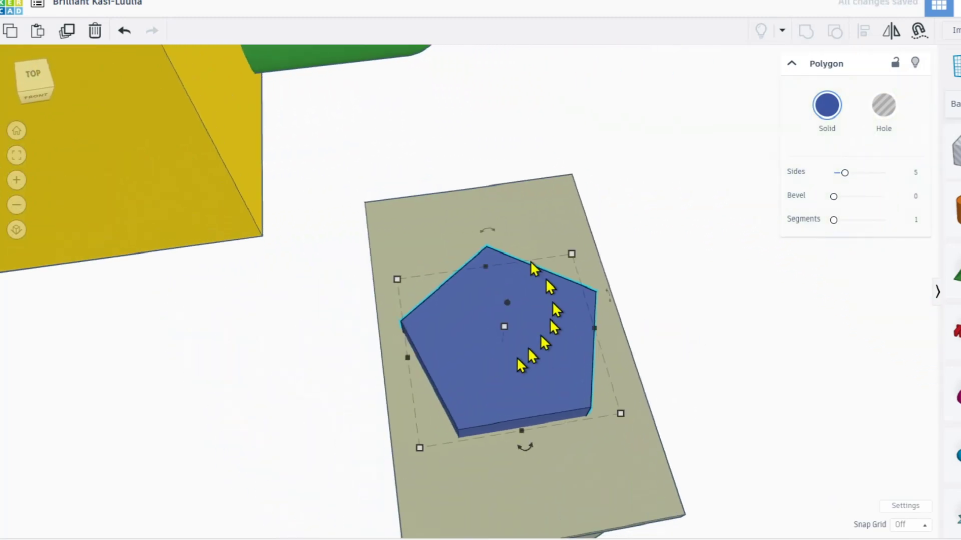
Group the pentagon and the flipped grey part into one shape.
right_drag(488, 315, 515, 345)
shift+click(388, 461)
right_drag(388, 461, 553, 332)
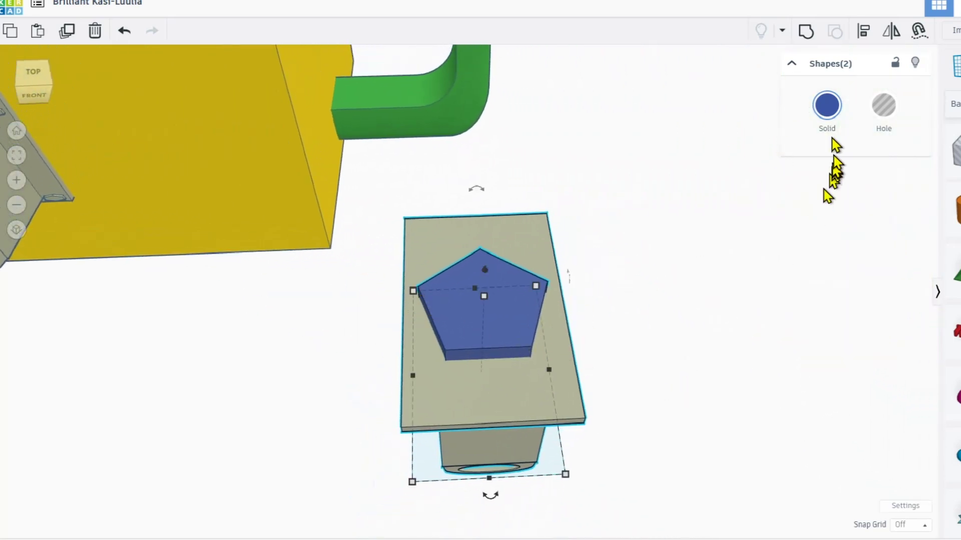
click(806, 32)
Duplicate the grouped part, move one copy aside and the other about 31.40 the opposite way, and colour the latter white.
right_drag(623, 274, 615, 322)
key(ctrl+d)
drag(562, 381, 780, 415)
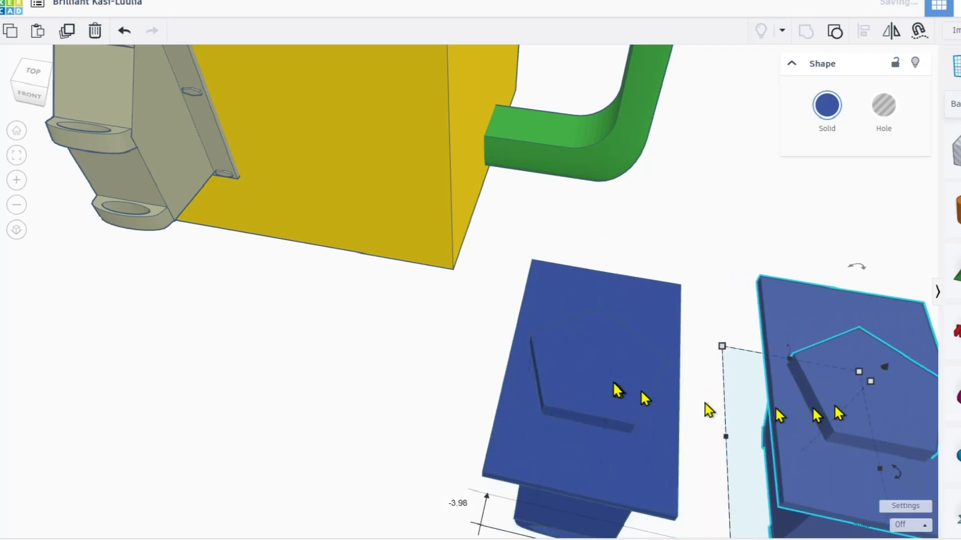
drag(611, 391, 331, 363)
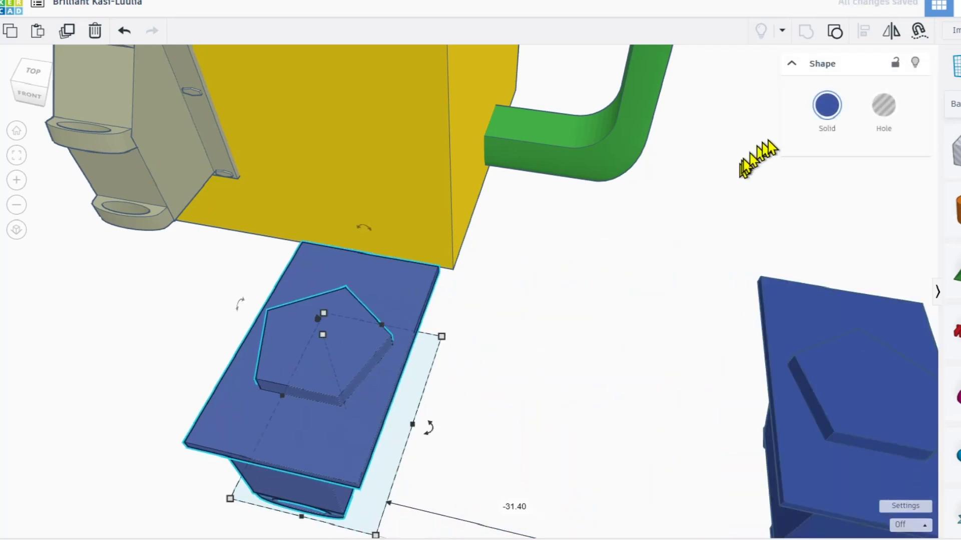
click(818, 119)
click(918, 221)
Mirror the white part along its length and rotate it upright so that its pentagon faces the cup's front wall.
right_drag(579, 262, 398, 294)
drag(402, 308, 731, 320)
key(ctrl+z)
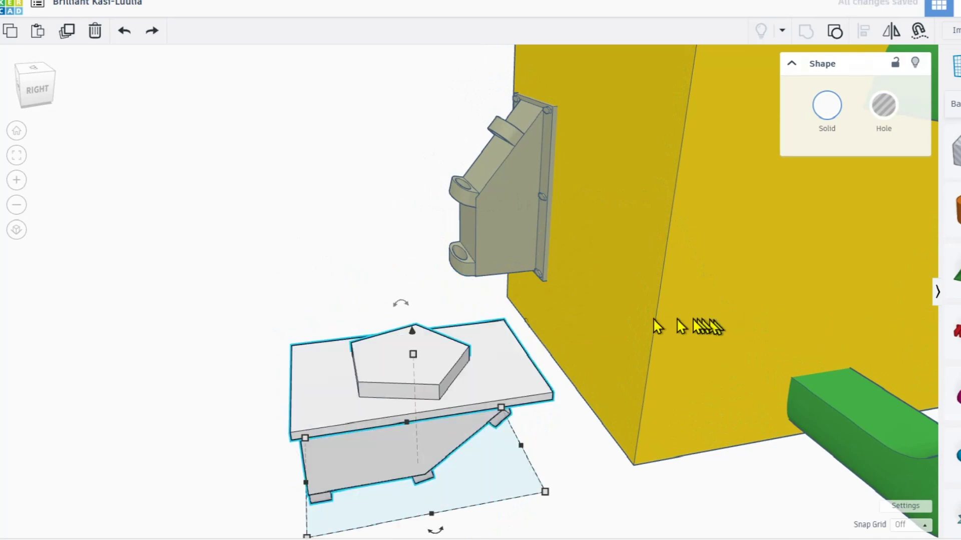
click(893, 36)
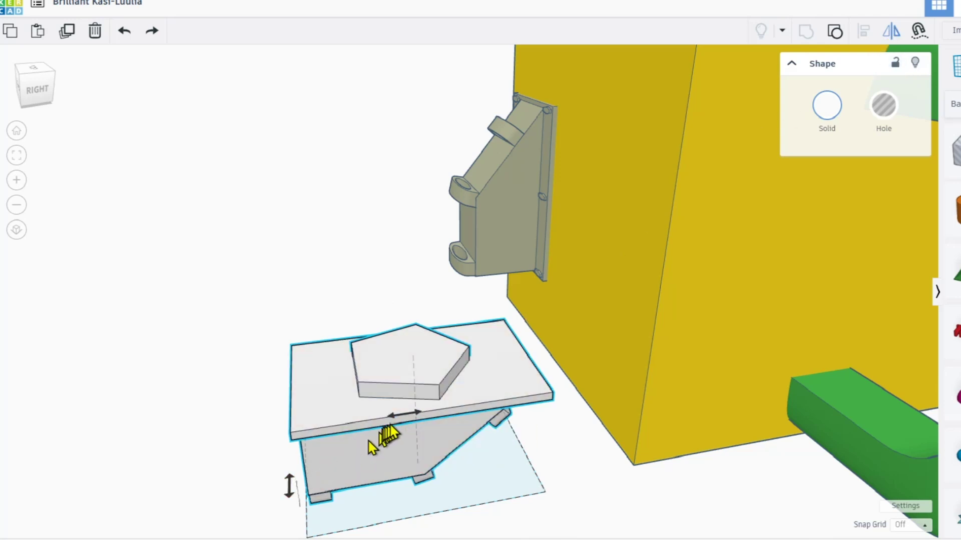
click(395, 415)
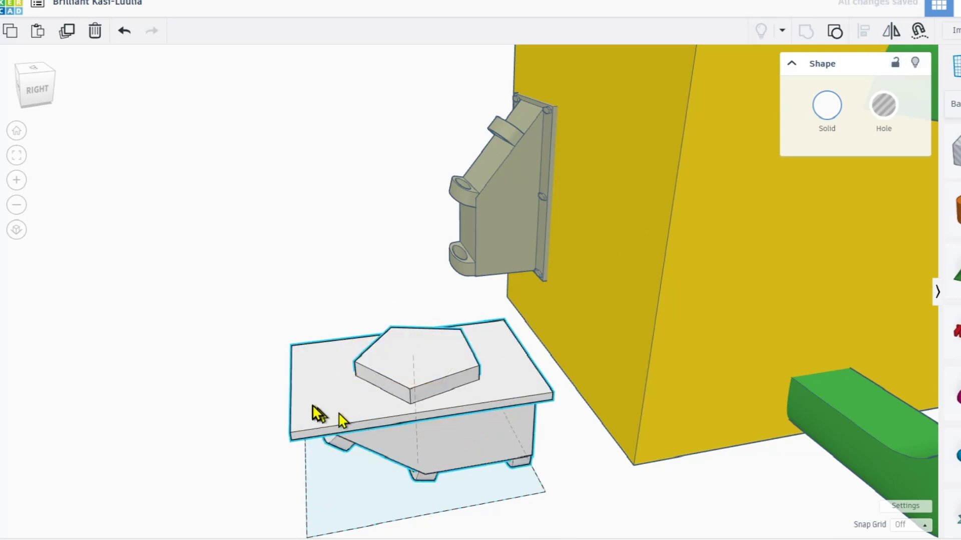
drag(400, 304, 716, 340)
right_drag(456, 368, 471, 360)
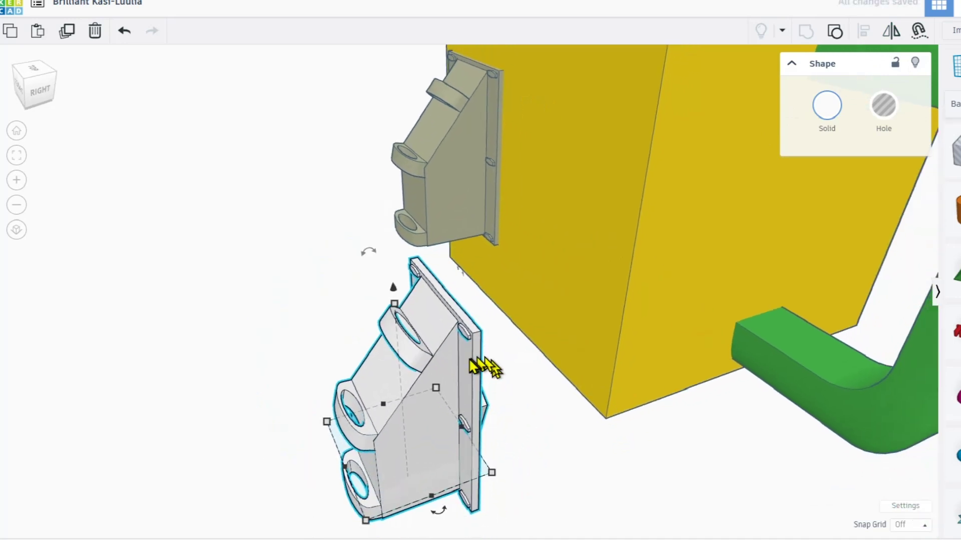
Align the white part with the upright grey part on the front wall, centring it in width, depth and height.
shift+click(456, 189)
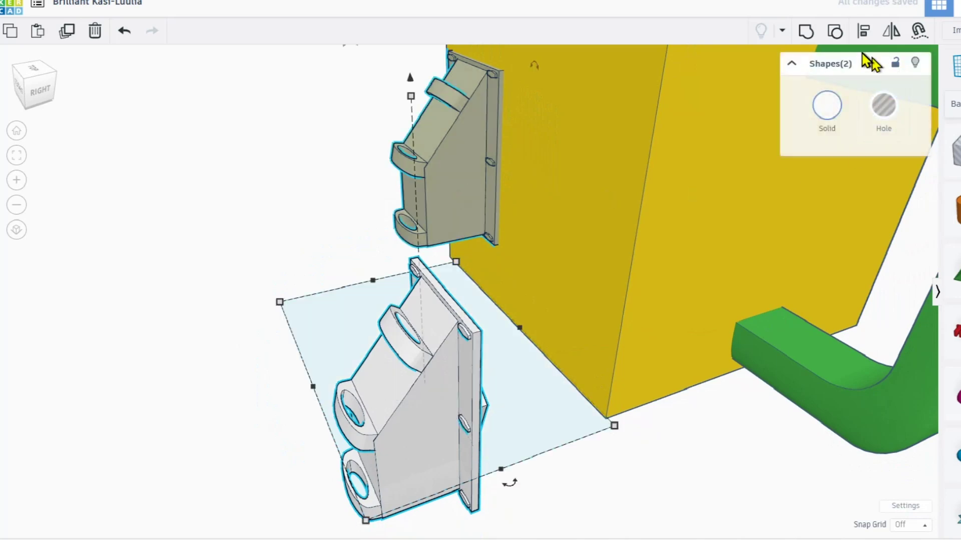
click(862, 32)
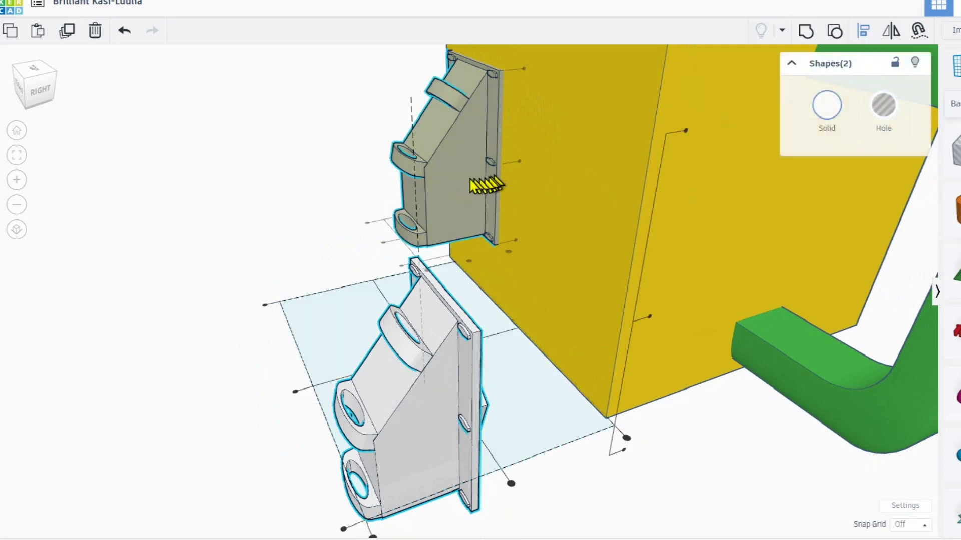
click(383, 242)
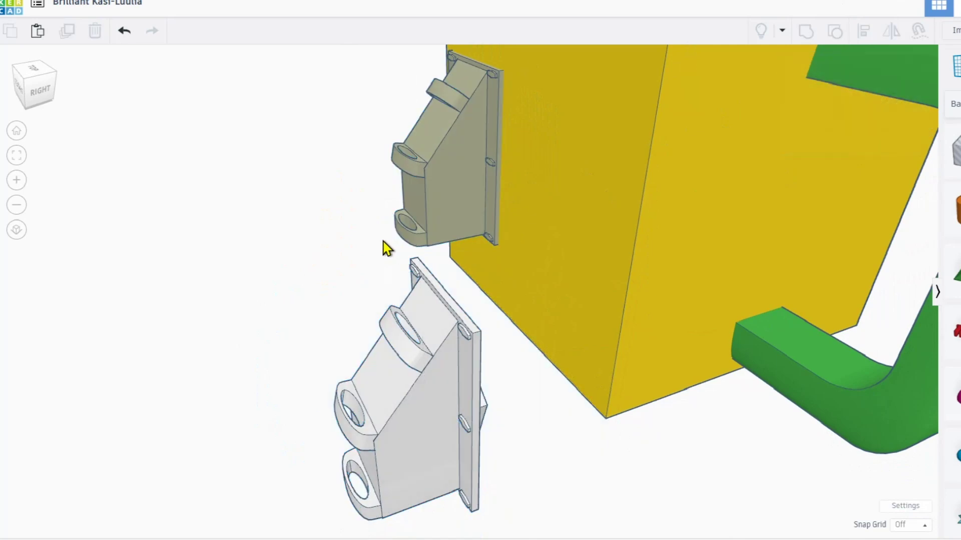
click(443, 220)
shift+click(418, 375)
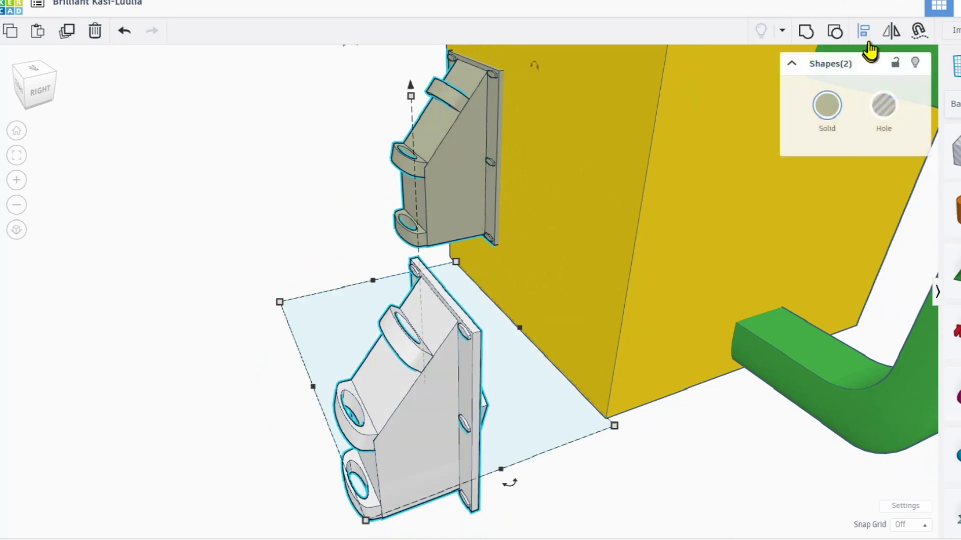
click(863, 33)
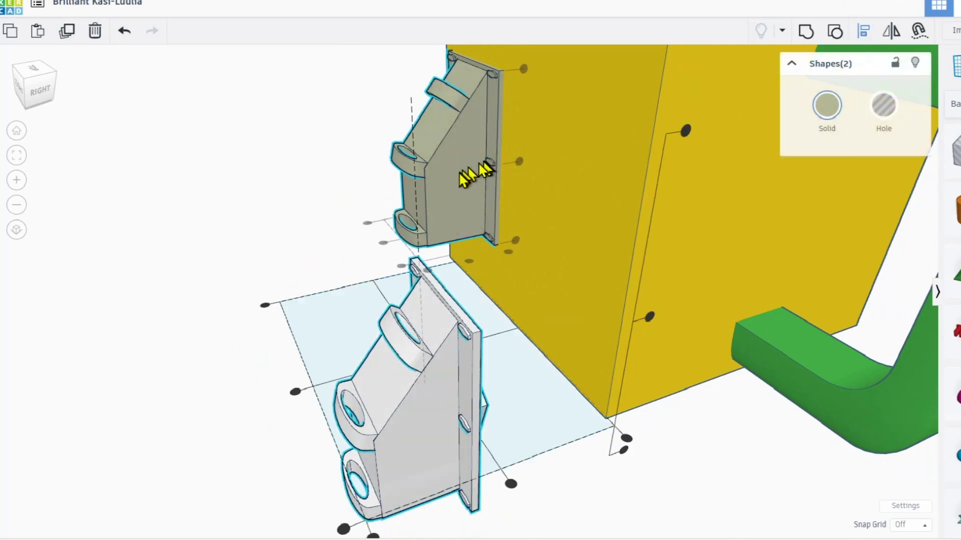
click(383, 243)
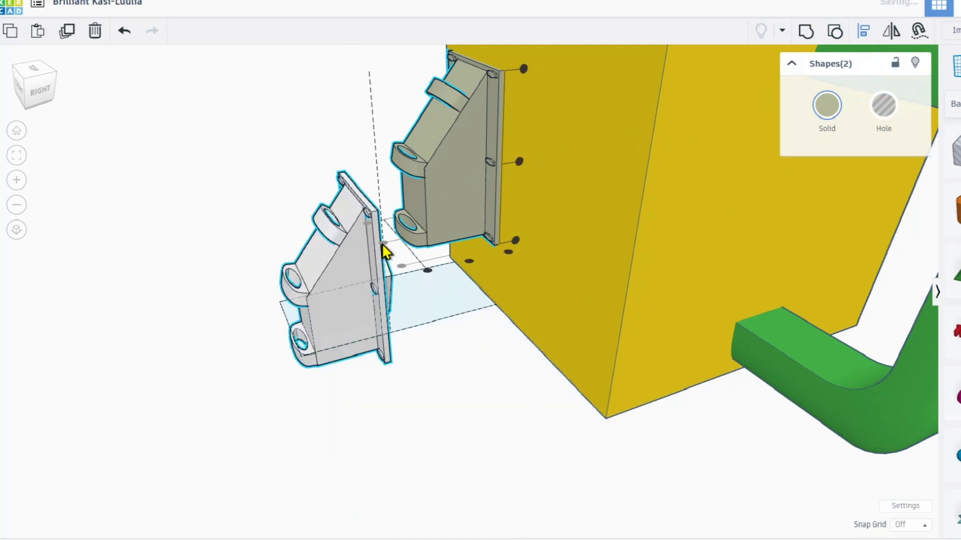
click(467, 261)
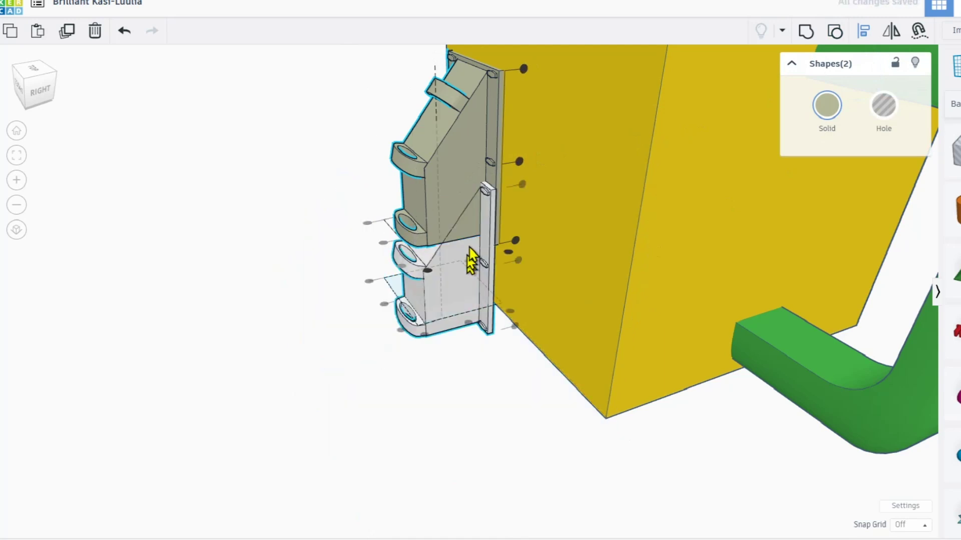
click(518, 161)
right_drag(240, 228, 378, 220)
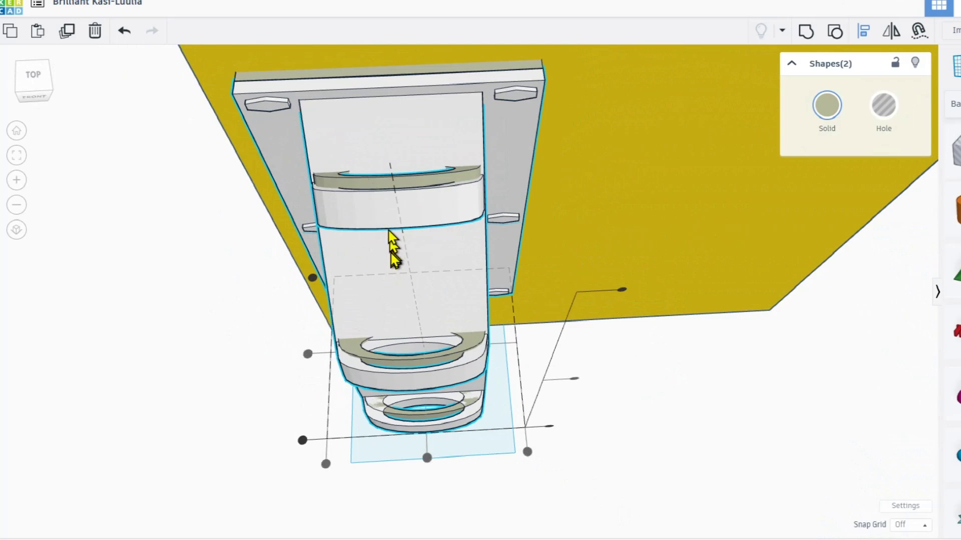
Delete the upright grey part overlapping the white bracket on the cup's front wall.
click(228, 254)
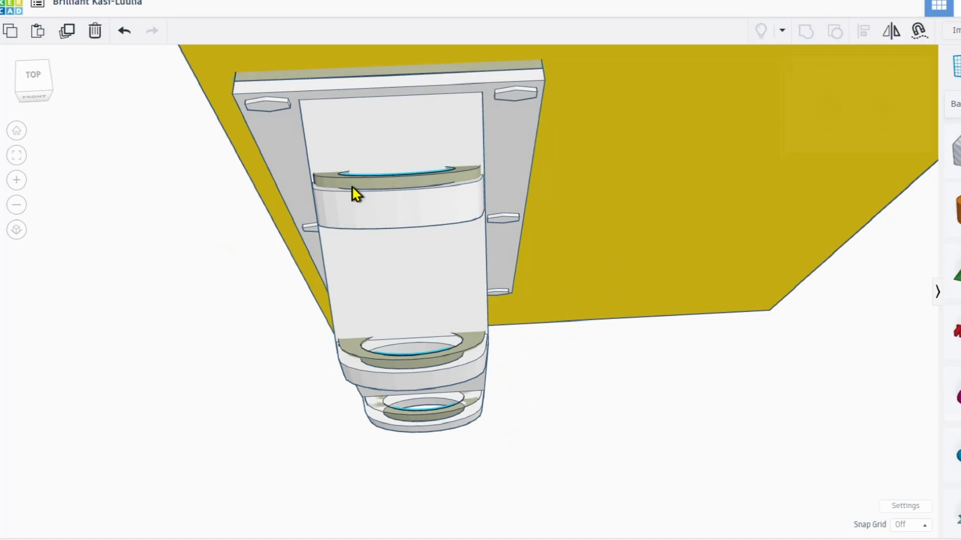
click(353, 185)
key(Delete)
right_drag(384, 246, 393, 247)
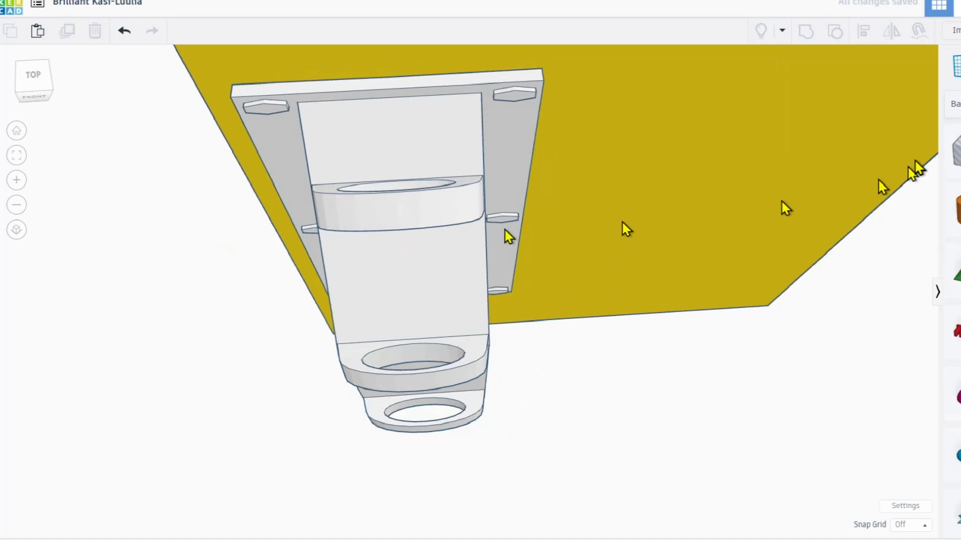
Turn the remaining white bracket into a hole and nudge it towards the cup until its backplate meets the front wall.
click(345, 287)
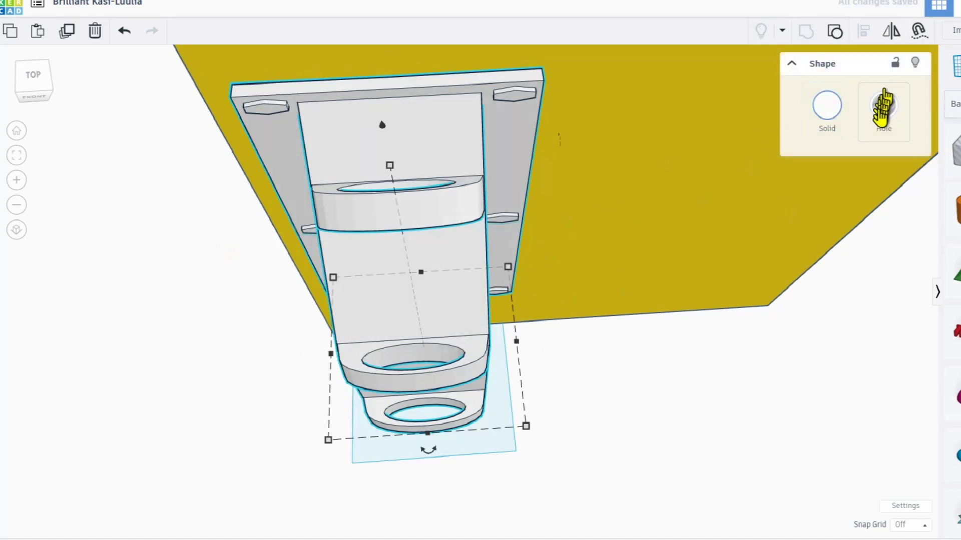
click(883, 103)
right_drag(618, 199, 628, 270)
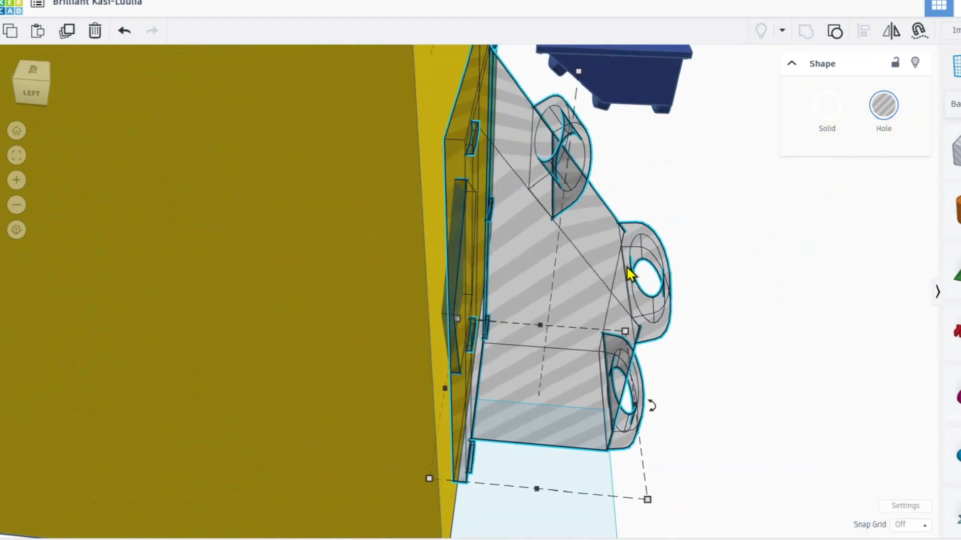
key(Left)
key(Left)
key(Left)
key(Left)
key(Left)
key(Left)
key(Left)
key(Left)
key(Left)
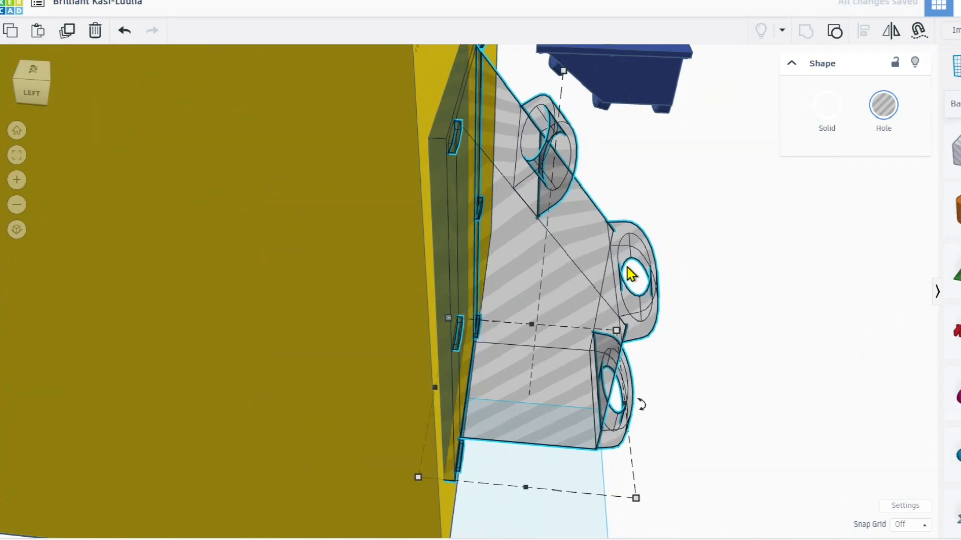
key(Right)
key(Right)
key(Right)
key(Right)
key(Right)
key(Right)
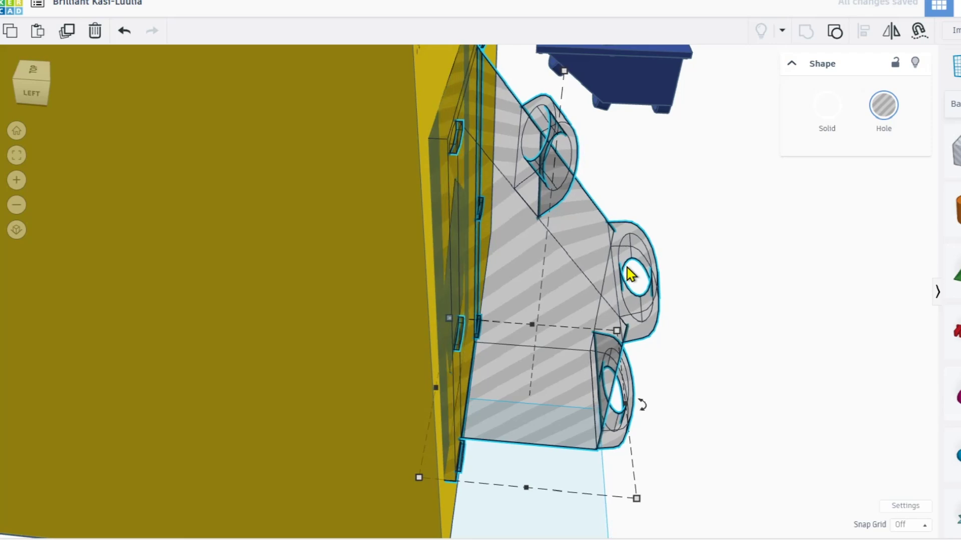
right_drag(569, 294, 465, 293)
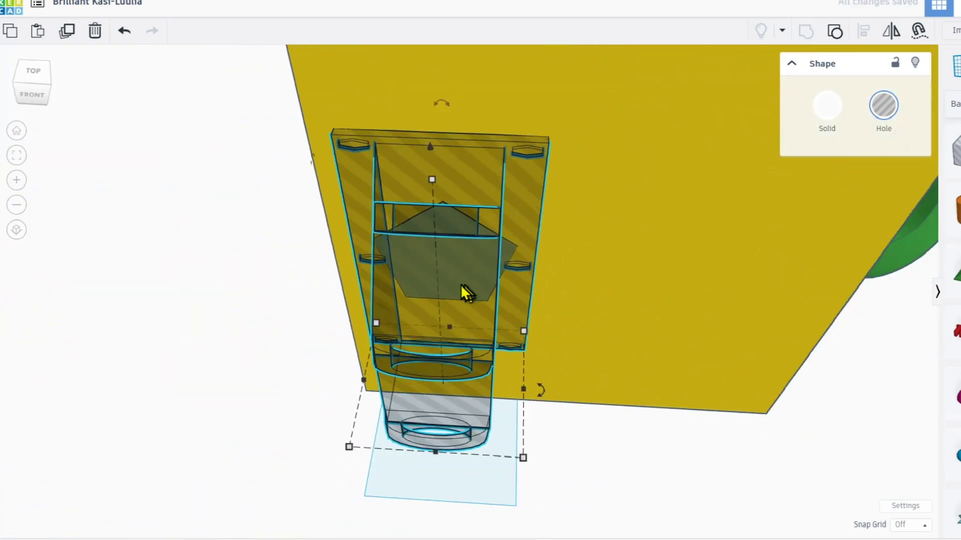
Ungroup the bracket and move its body off the front wall by about 30.83 and 4.59, leaving the pentagon in place.
click(523, 493)
click(467, 345)
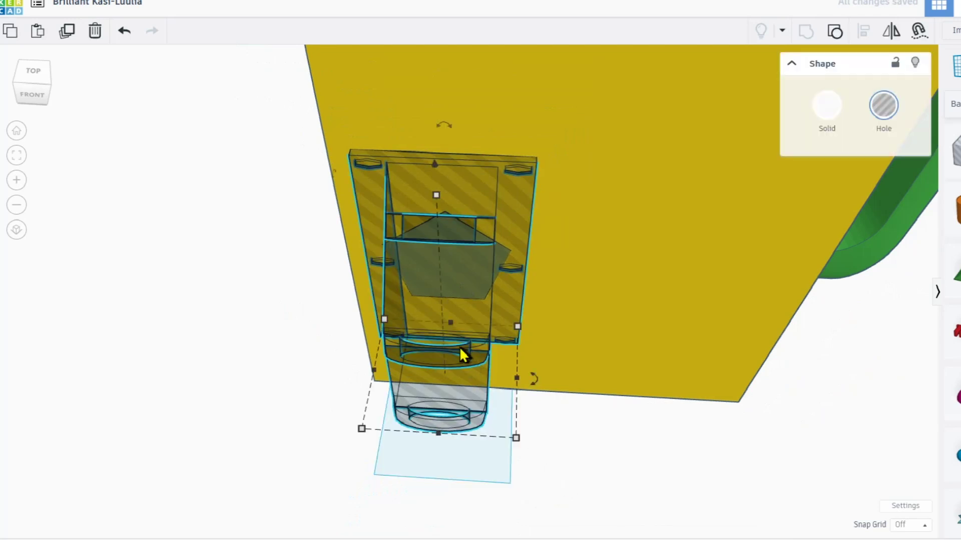
click(834, 31)
click(185, 272)
right_drag(200, 272, 390, 303)
click(421, 301)
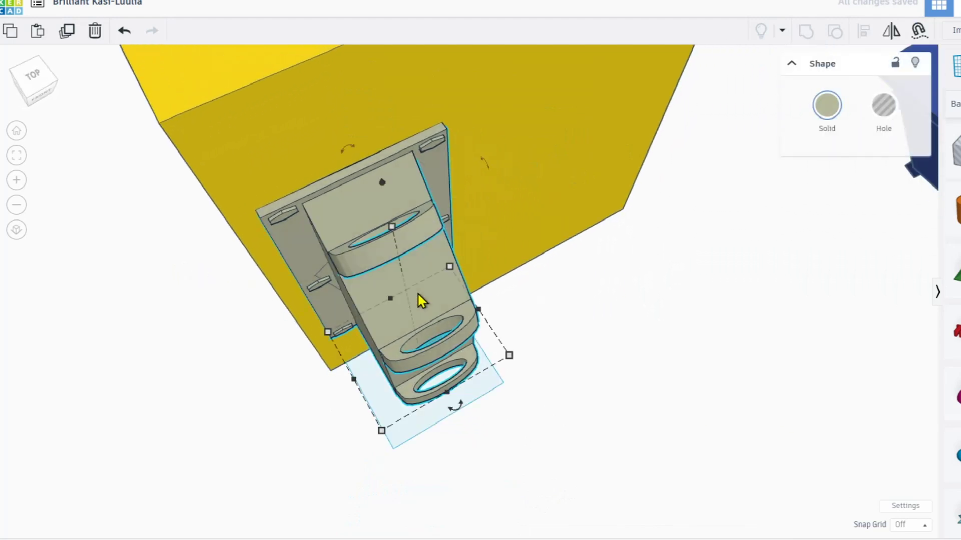
drag(433, 295, 141, 396)
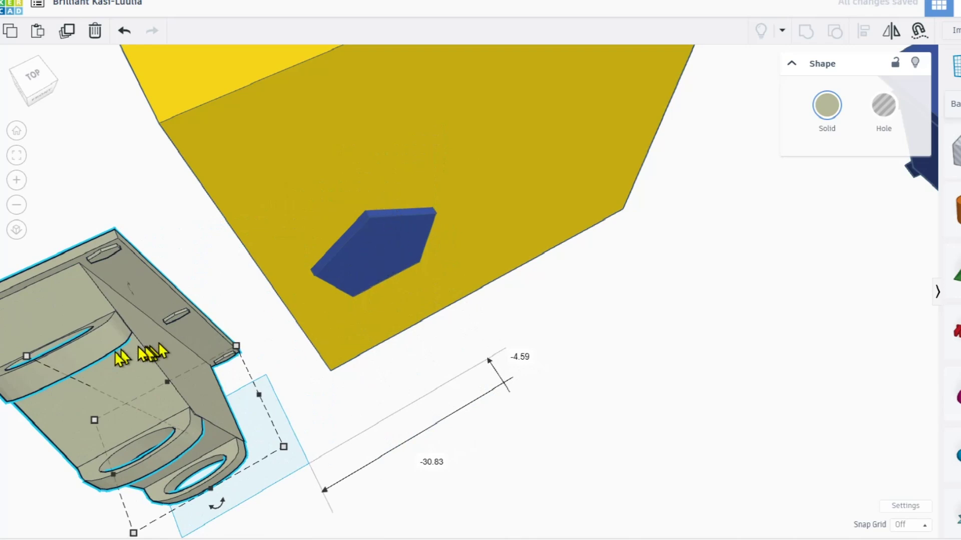
Turn the pentagon in the front wall into a hole and scale it proportionally to about 15.05 high.
click(368, 234)
right_drag(374, 231, 376, 220)
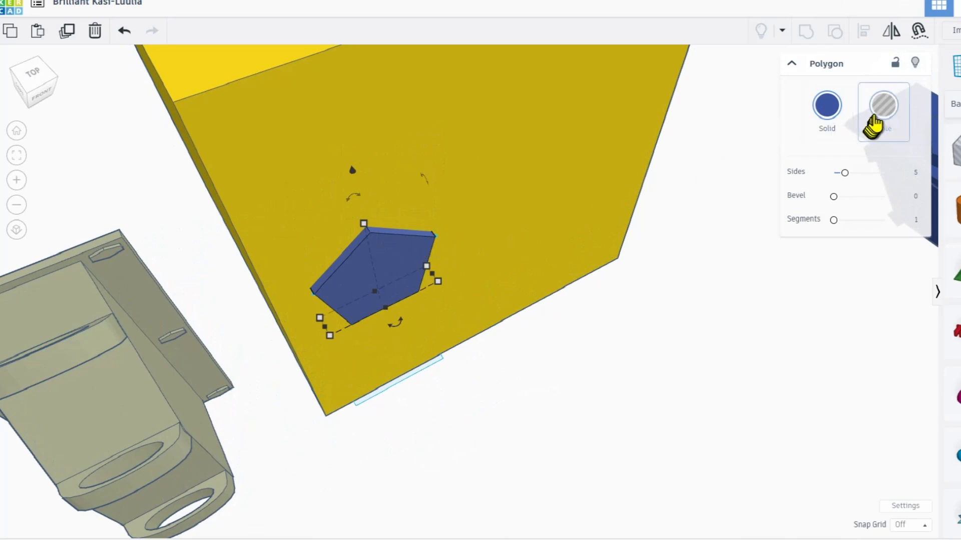
click(883, 106)
right_drag(403, 282, 369, 283)
mouse_move(388, 245)
right_down()
mouse_move(393, 268)
mouse_move(375, 265)
mouse_move(385, 231)
right_up()
scroll(383, 230, up, 3)
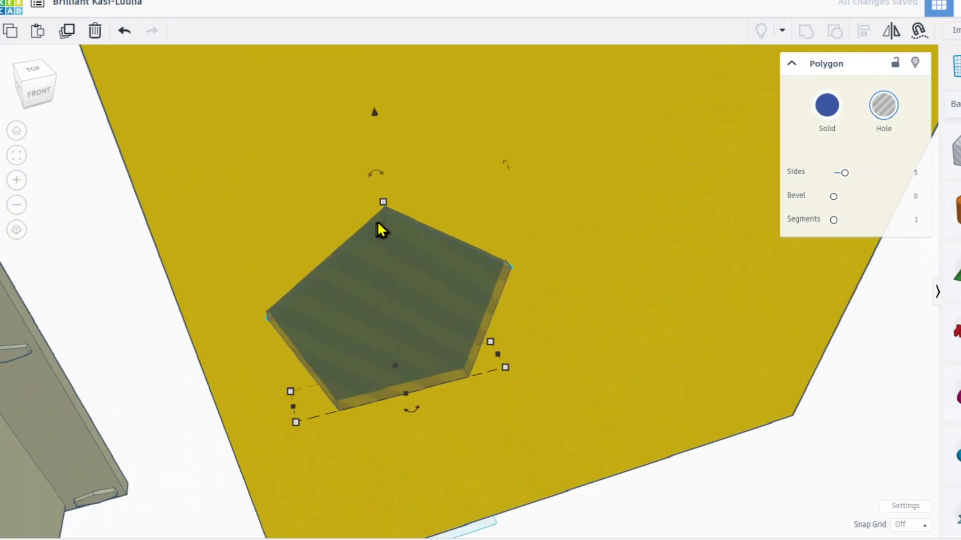
scroll(382, 231, up, 3)
scroll(380, 243, down, 5)
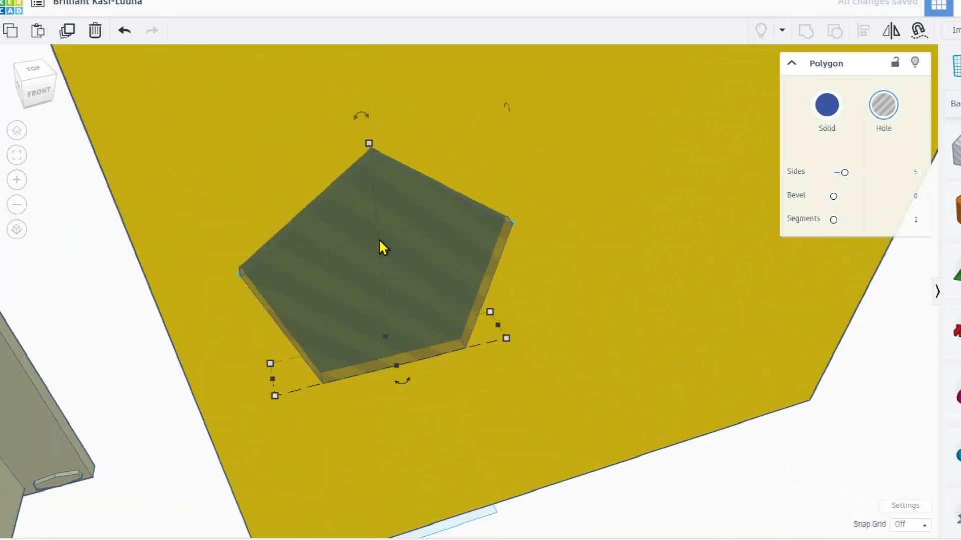
drag(370, 144, 370, 136)
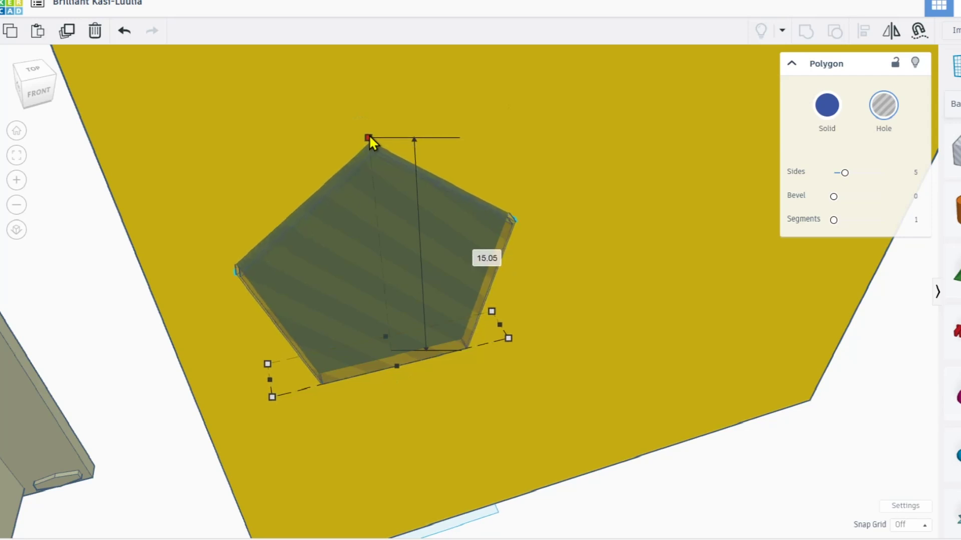
right_drag(379, 200, 345, 180)
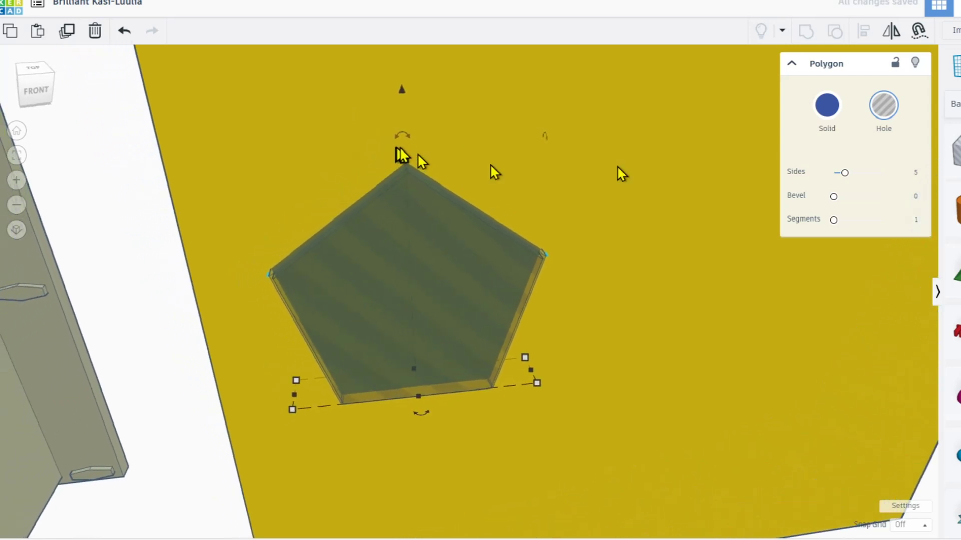
Change the pentagon back to a solid and make it transparent to compare it with the wall opening.
click(825, 106)
right_drag(456, 316, 368, 175)
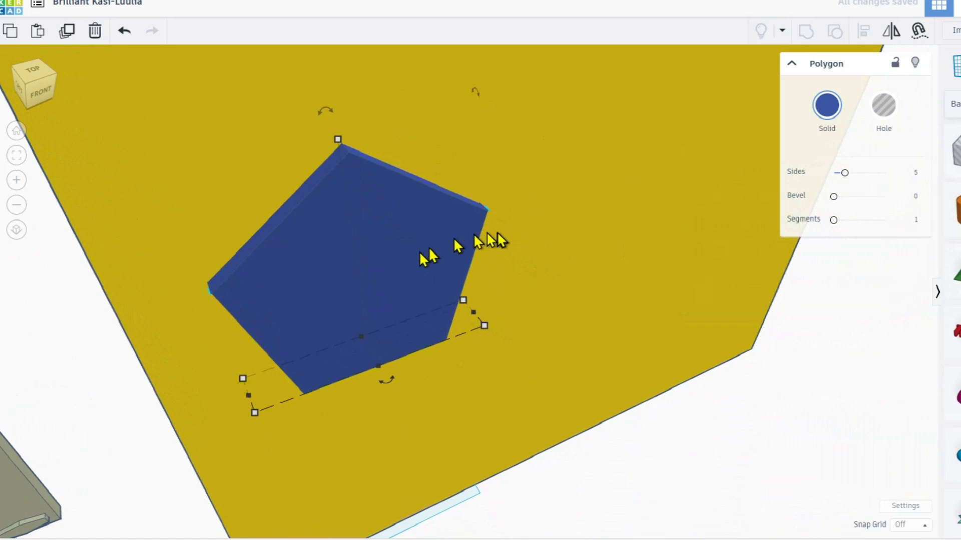
click(826, 105)
click(895, 296)
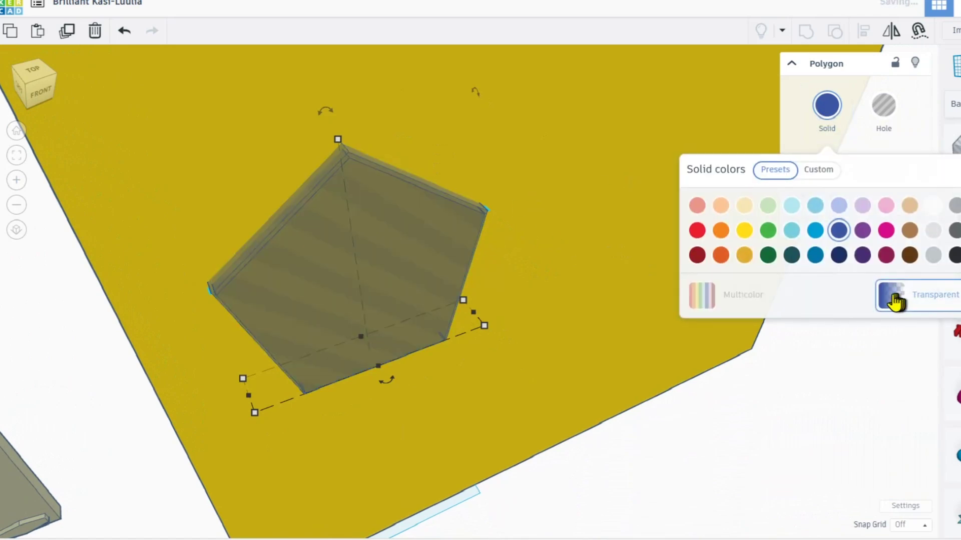
right_drag(415, 330, 435, 226)
scroll(420, 253, up, 5)
click(412, 212)
scroll(431, 167, down, 3)
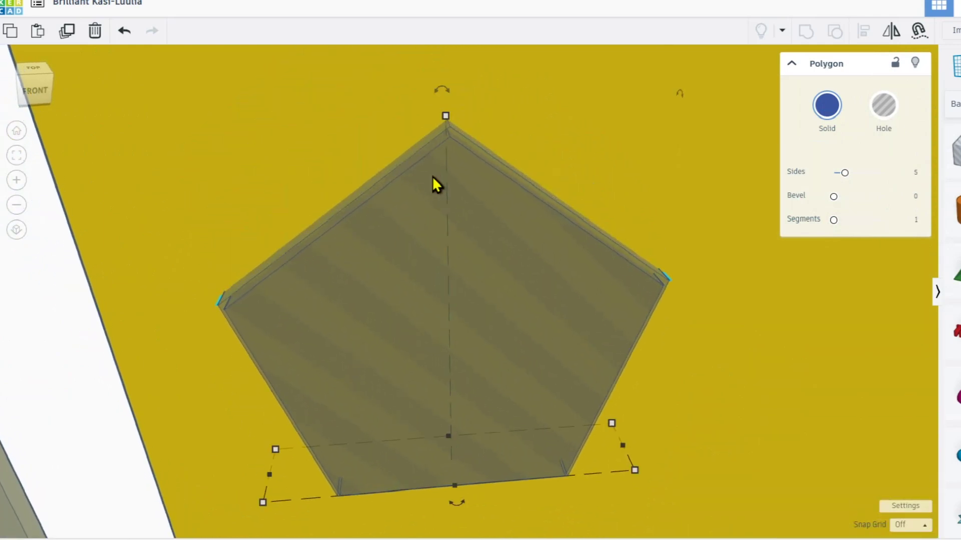
scroll(436, 169, down, 2)
drag(437, 93, 437, 93)
right_drag(455, 189, 502, 197)
Colour the transparent pentagon magenta.
click(826, 105)
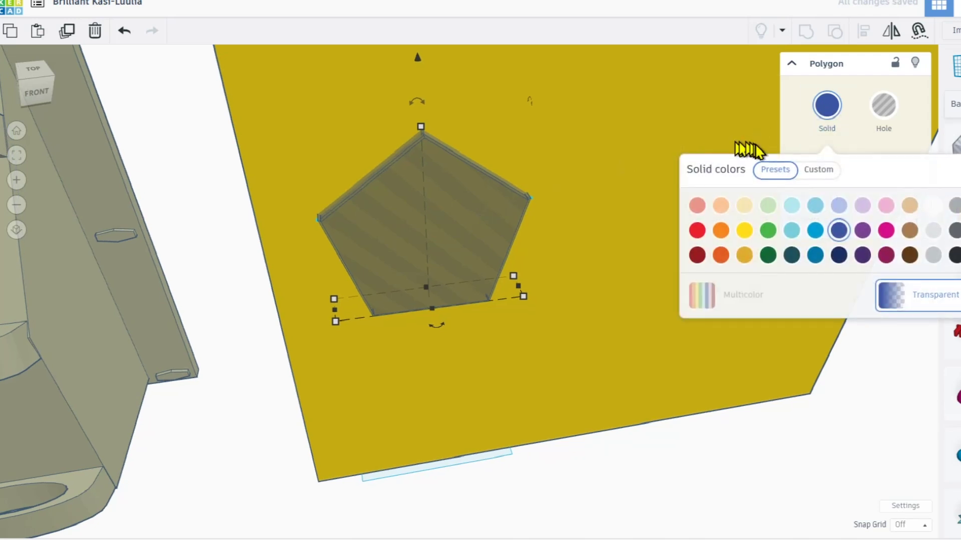
click(792, 206)
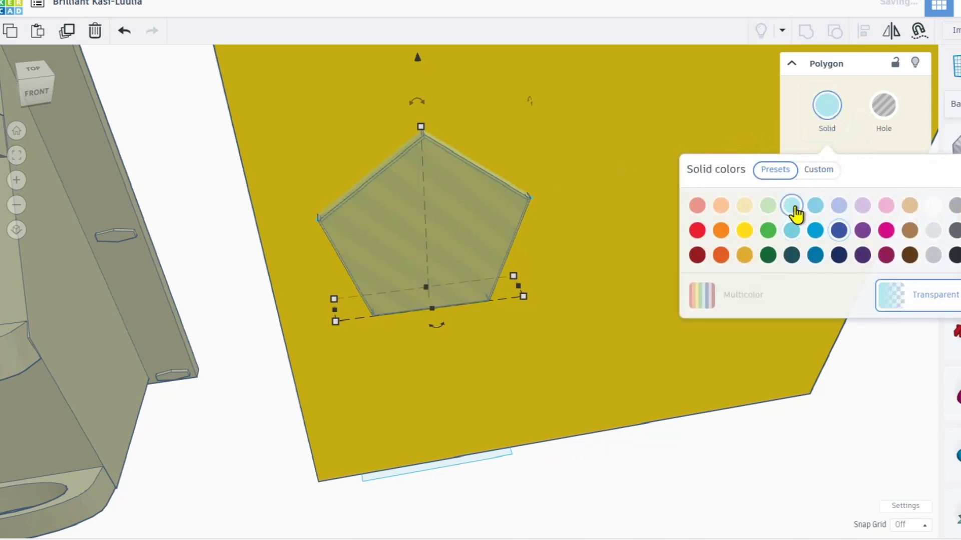
click(885, 231)
right_drag(516, 266, 610, 397)
right_drag(375, 237, 328, 289)
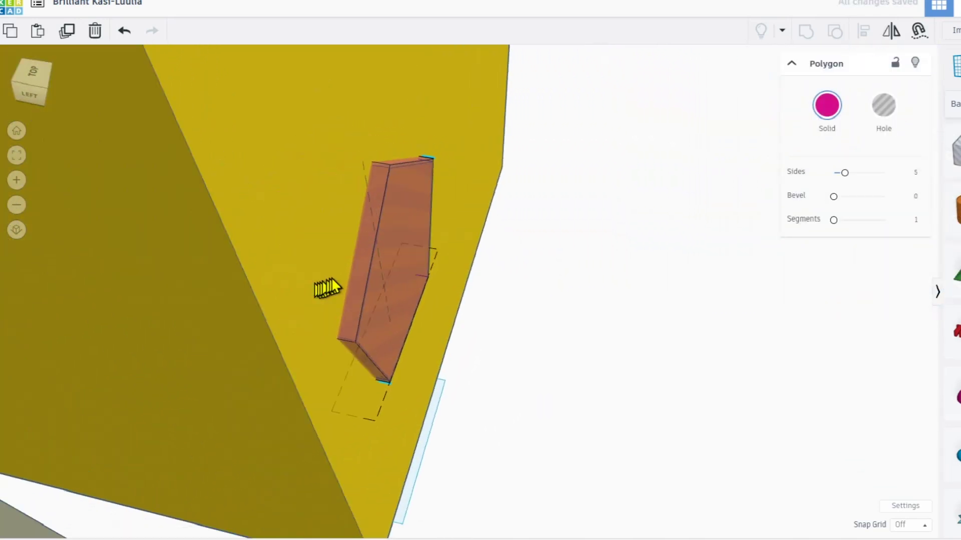
Lower the magenta pentagon by about 0.07 to even out its margin around the opening in the front wall.
scroll(457, 232, up, 5)
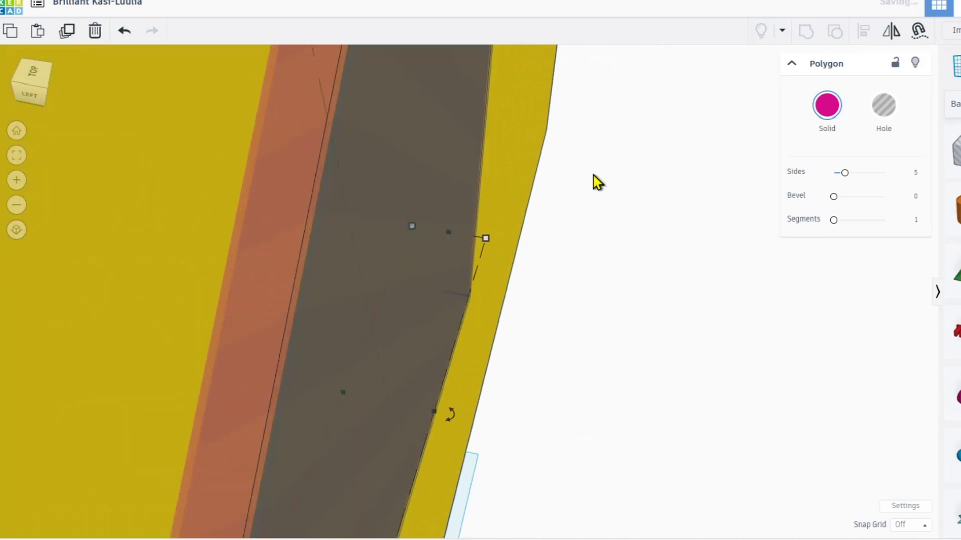
scroll(484, 190, down, 5)
right_drag(528, 234, 326, 250)
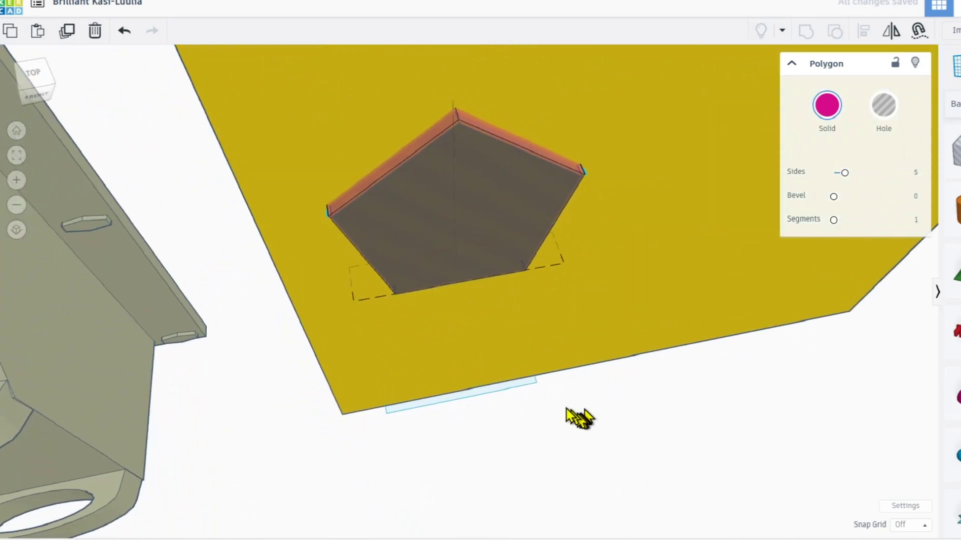
right_drag(472, 210, 445, 155)
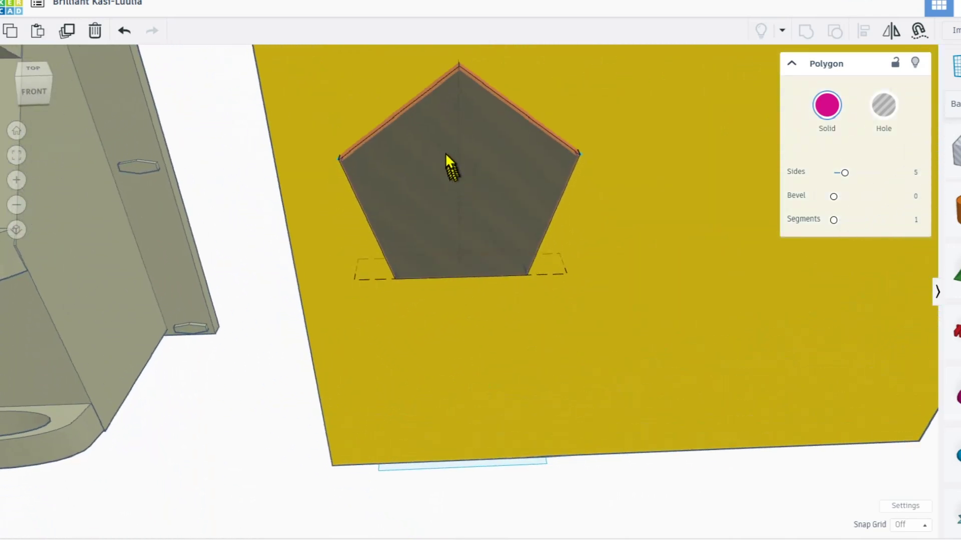
scroll(446, 155, up, 5)
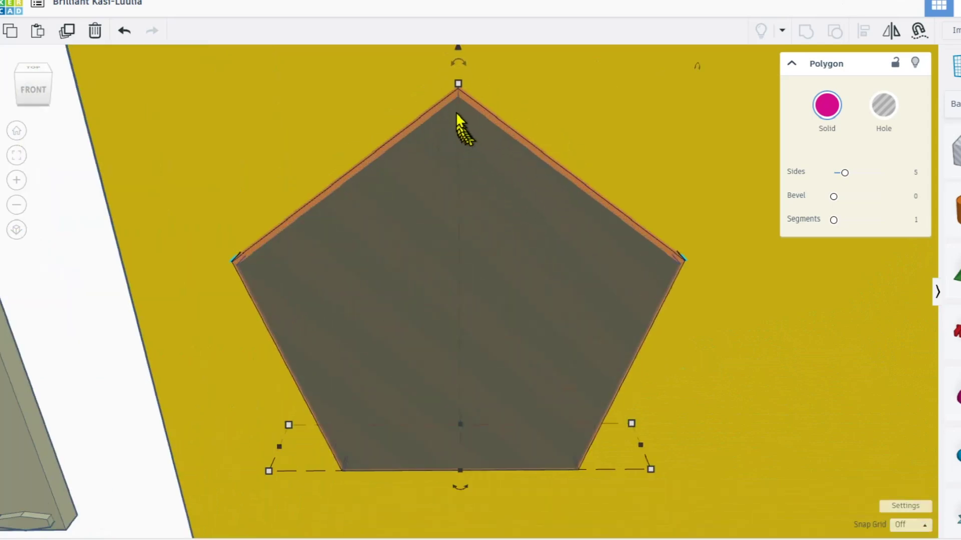
drag(456, 46, 456, 50)
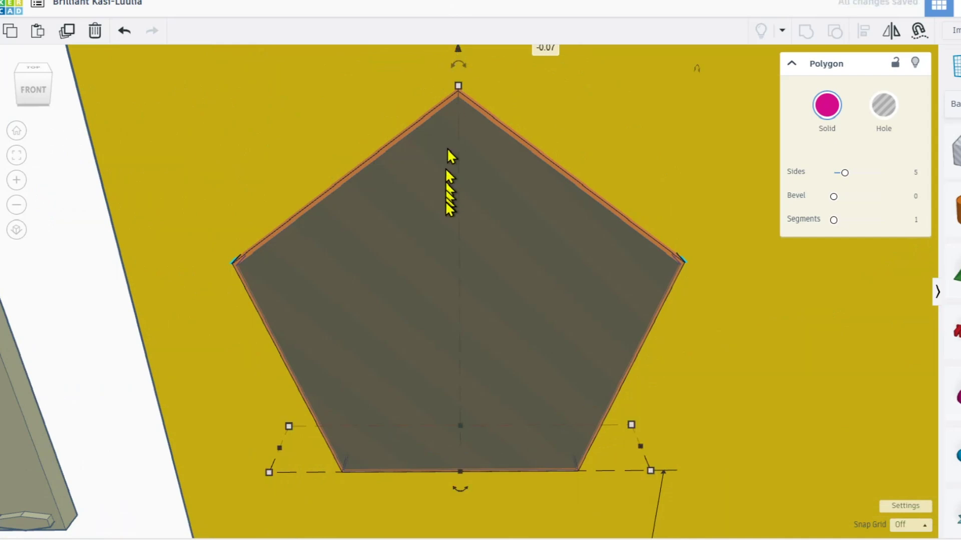
click(447, 202)
right_drag(446, 197, 490, 248)
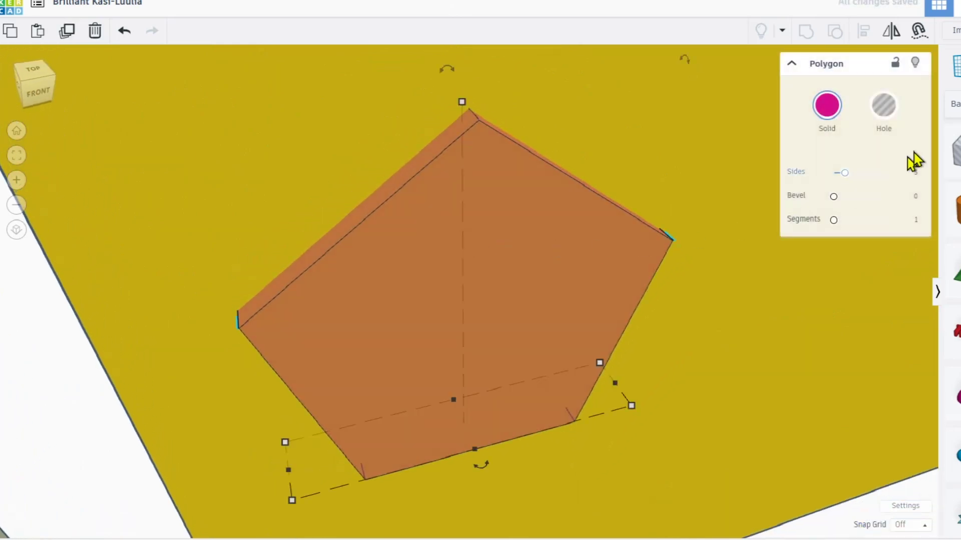
Turn the pentagon into a hole and group it with the cup to cut the pentagonal socket.
click(880, 113)
scroll(545, 249, down, 5)
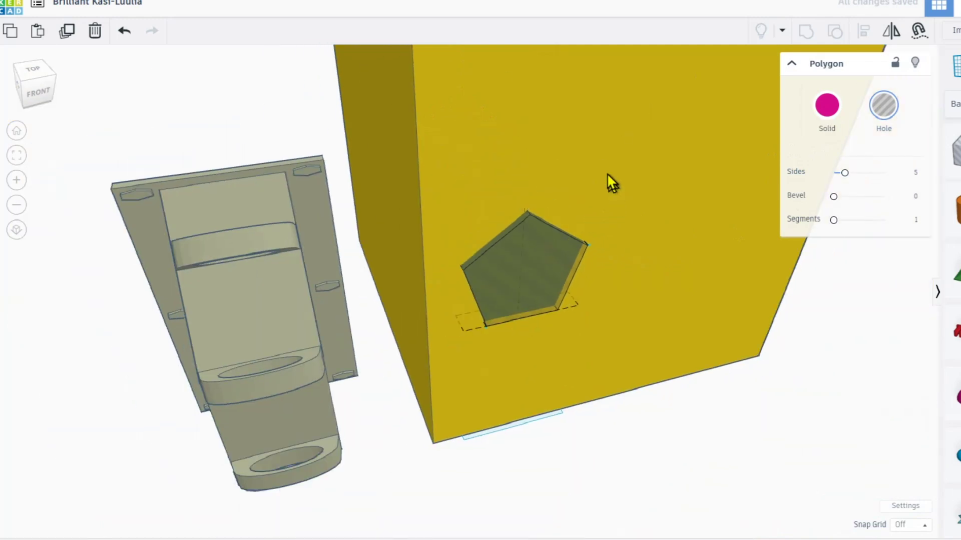
shift+click(607, 173)
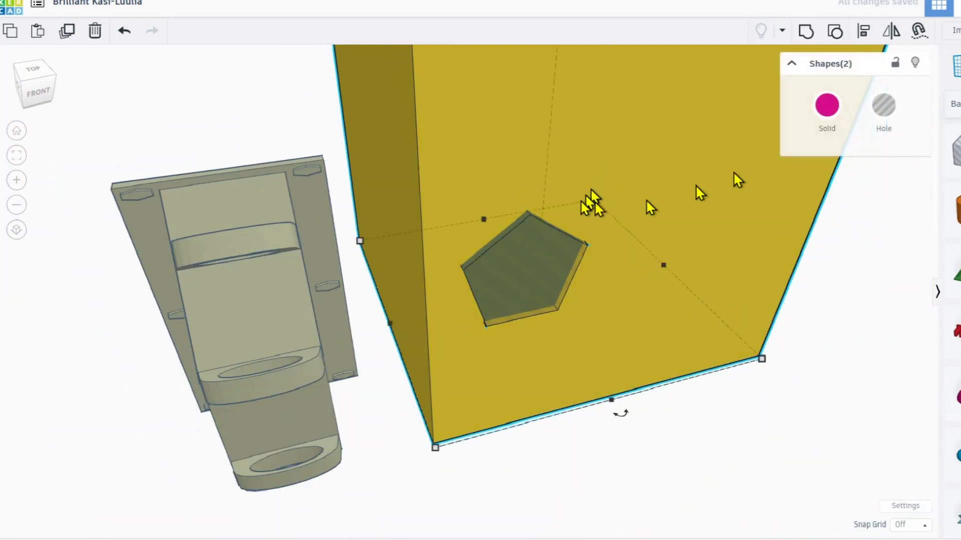
click(804, 33)
Move the blue bracket with the pentagonal connector to just in front of the cup's socket wall.
middle_drag(620, 233, 574, 227)
scroll(574, 226, down, 5)
drag(870, 291, 632, 384)
drag(714, 386, 576, 388)
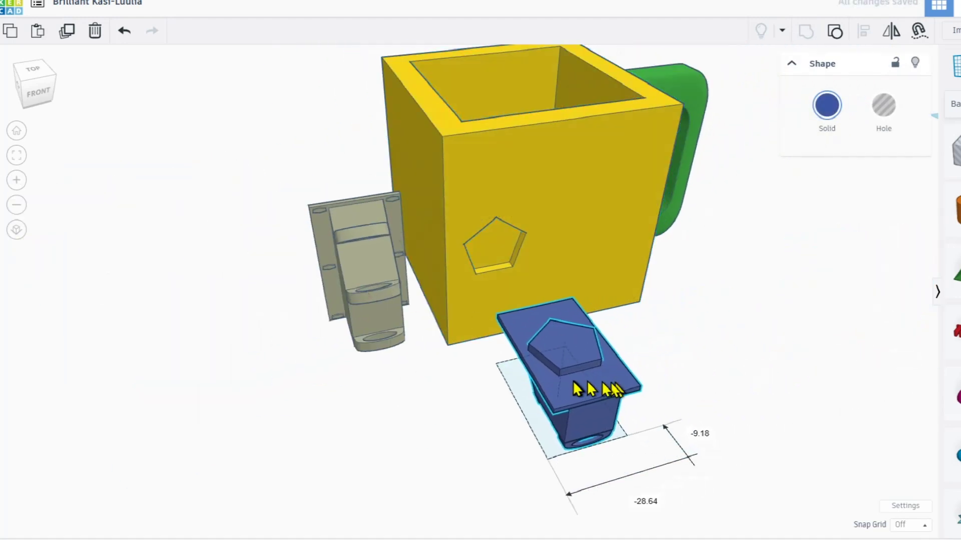
Mirror the blue bracket along its length.
right_drag(476, 360, 296, 345)
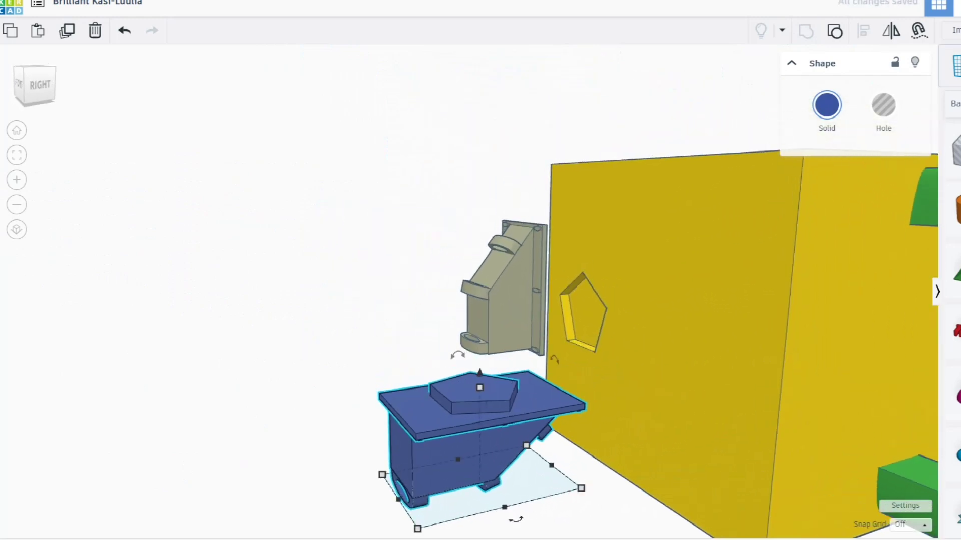
click(893, 35)
click(468, 452)
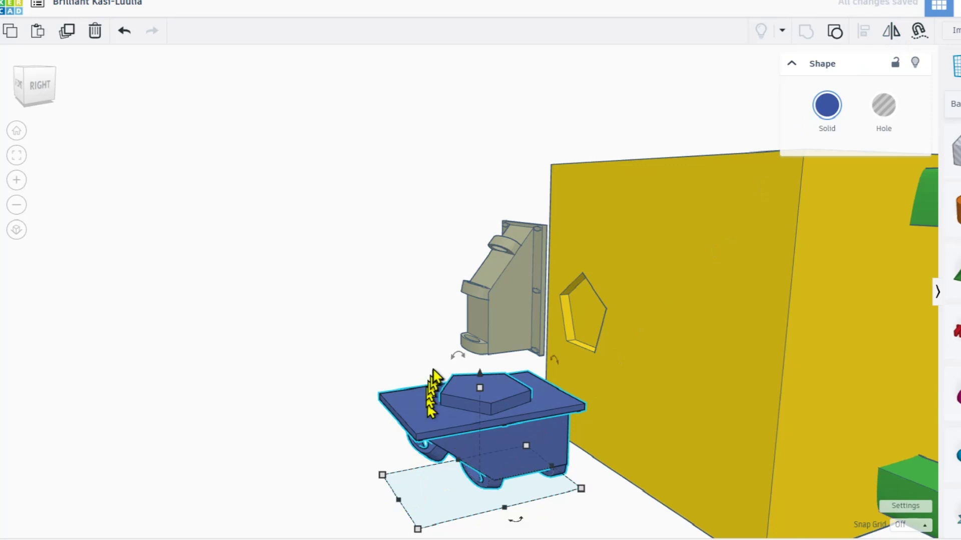
Rotate the blue bracket by -90° so its pentagonal connector faces the cup's socket wall.
mouse_move(451, 358)
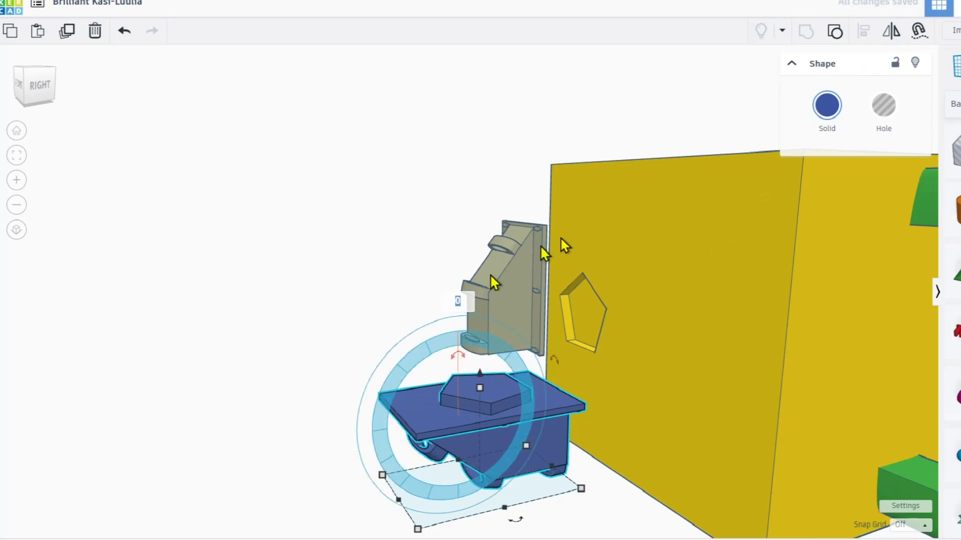
text(90)
key(Return)
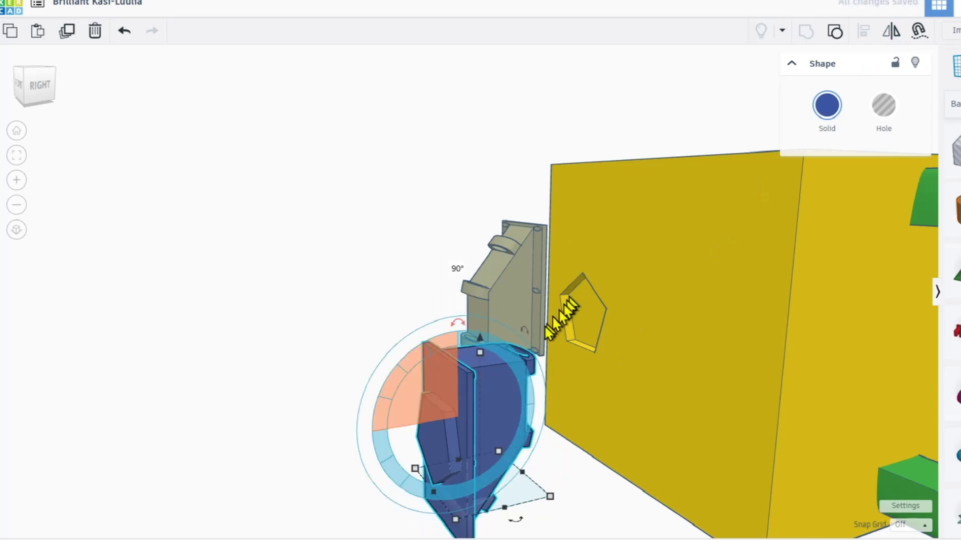
drag(562, 315, 488, 376)
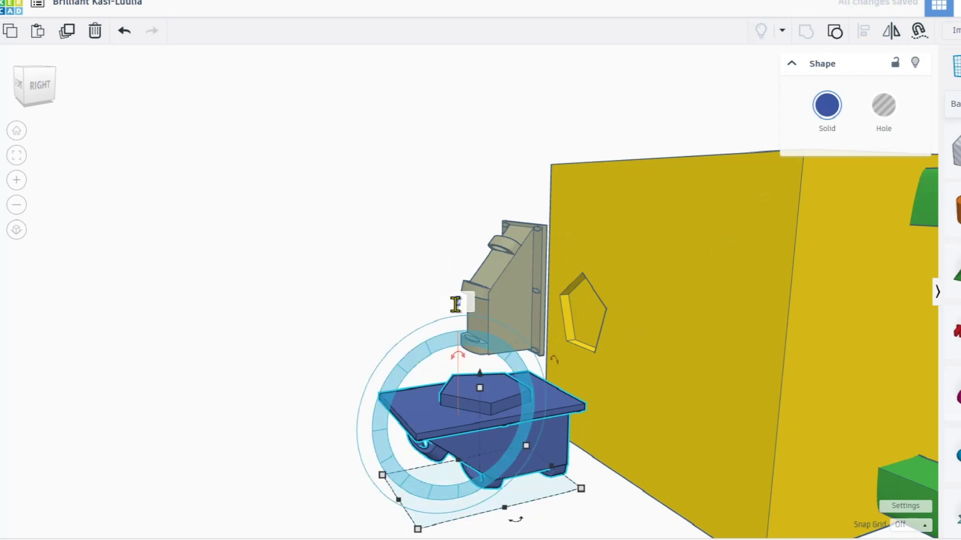
drag(484, 286, 487, 293)
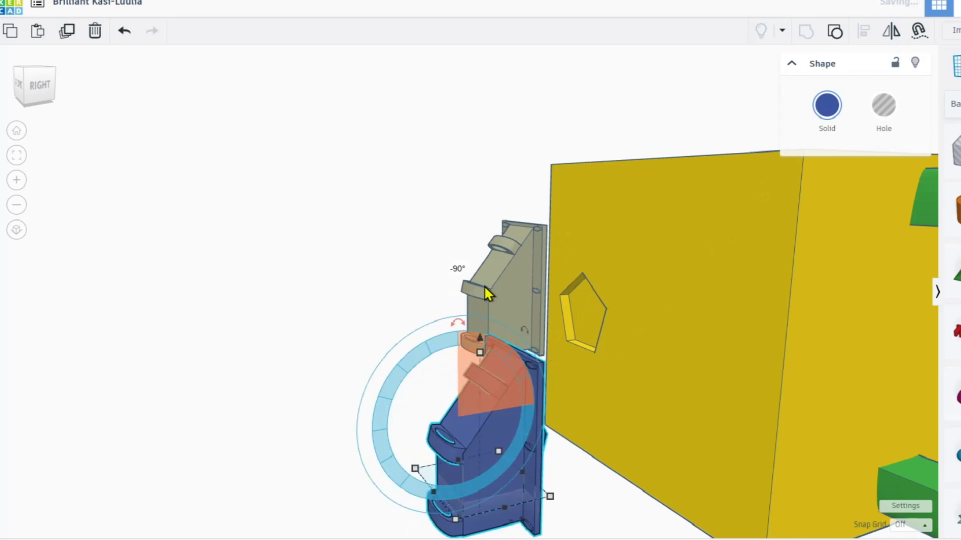
Raise the blue bracket about 14.38 so it sits in front of the cup's pentagonal socket.
right_drag(574, 410, 570, 462)
drag(561, 465, 578, 308)
right_drag(498, 392, 550, 300)
drag(538, 260, 538, 214)
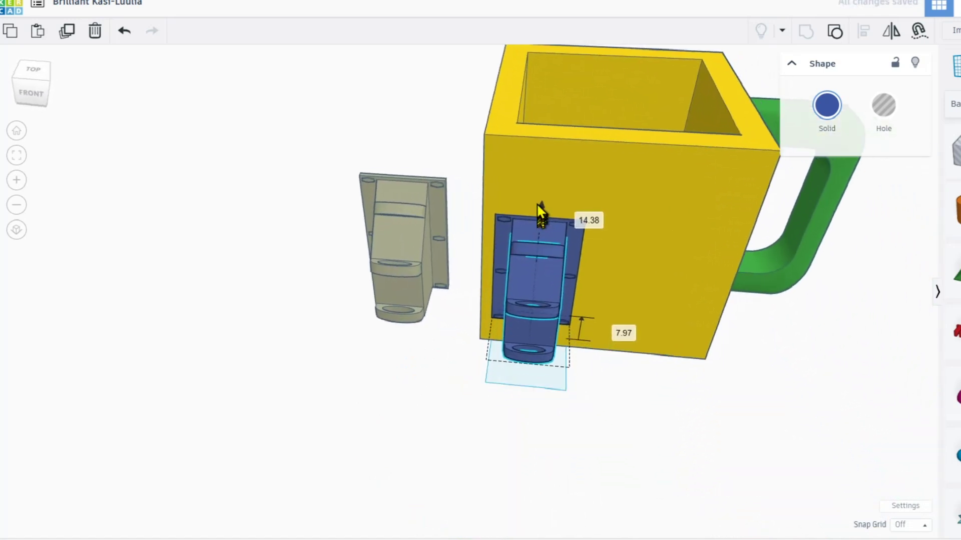
Slide and lift the blue bracket against the cup's front wall, lining its pentagonal connector up with the socket.
right_drag(483, 257, 429, 195)
drag(540, 238, 473, 247)
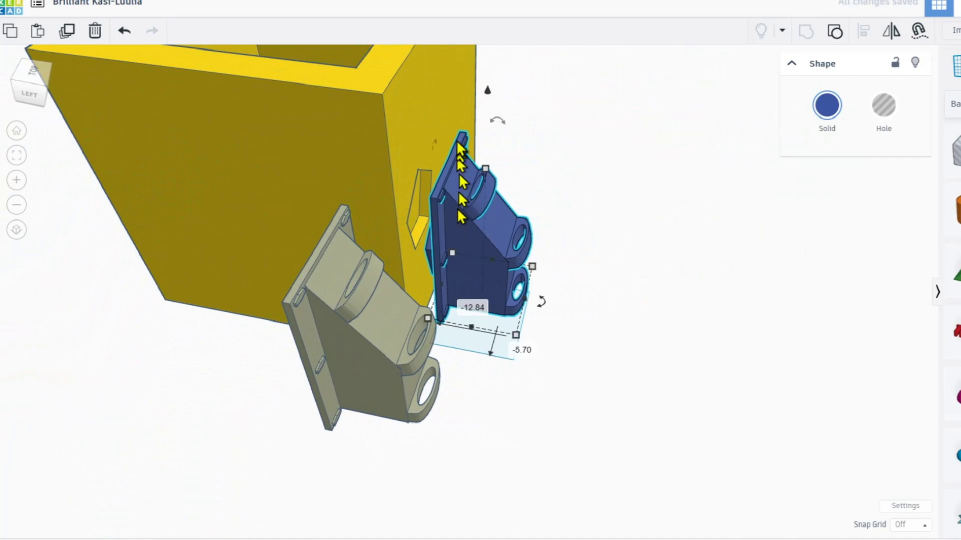
drag(488, 103, 478, 65)
drag(476, 206, 467, 224)
right_drag(511, 252, 566, 320)
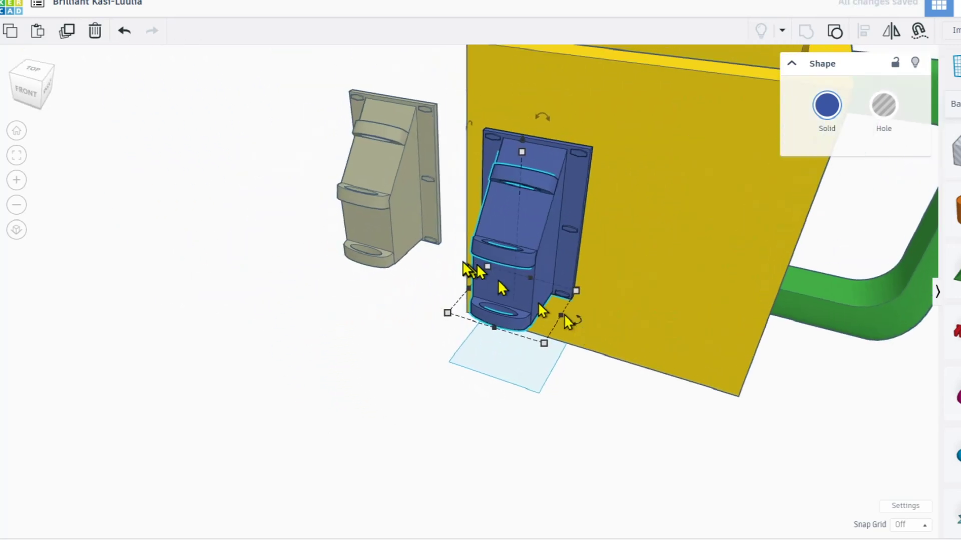
right_drag(576, 281, 508, 285)
mouse_move(508, 285)
mouse_down()
mouse_move(536, 251)
mouse_move(511, 277)
mouse_up()
right_drag(510, 277, 435, 401)
mouse_move(483, 379)
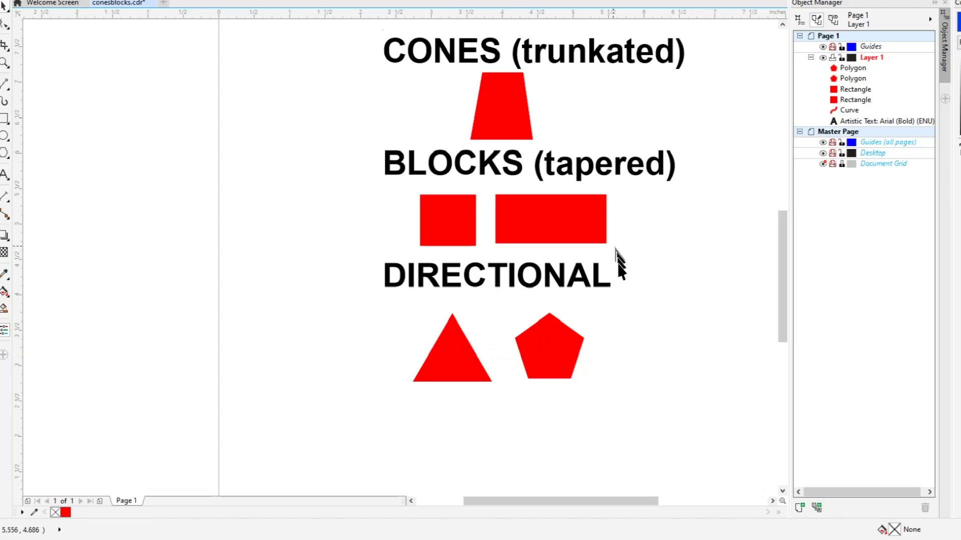
Switch to the CorelDRAW key shapes page and review the truncated cone, tapered block and directional shapes.
middle_drag(621, 265, 632, 343)
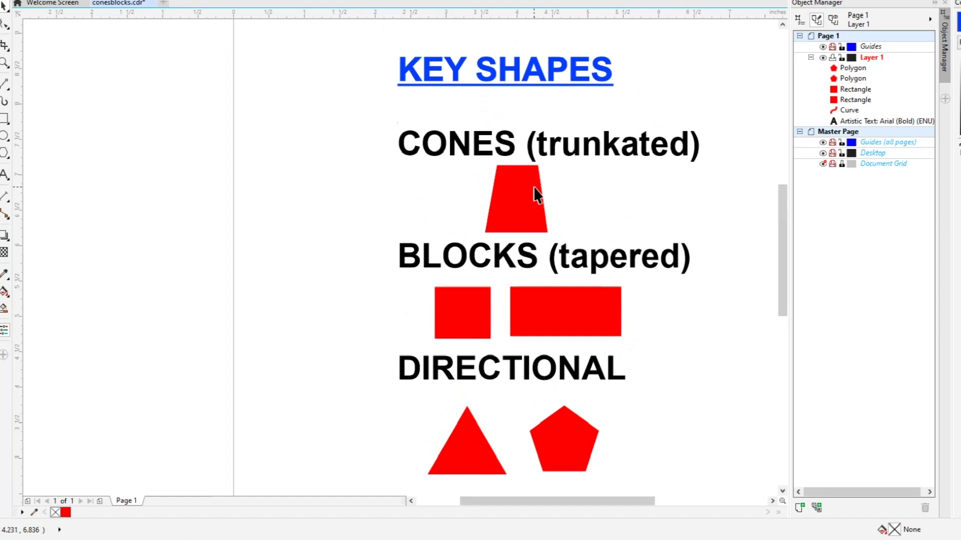
scroll(534, 193, up, 3)
scroll(530, 184, down, 3)
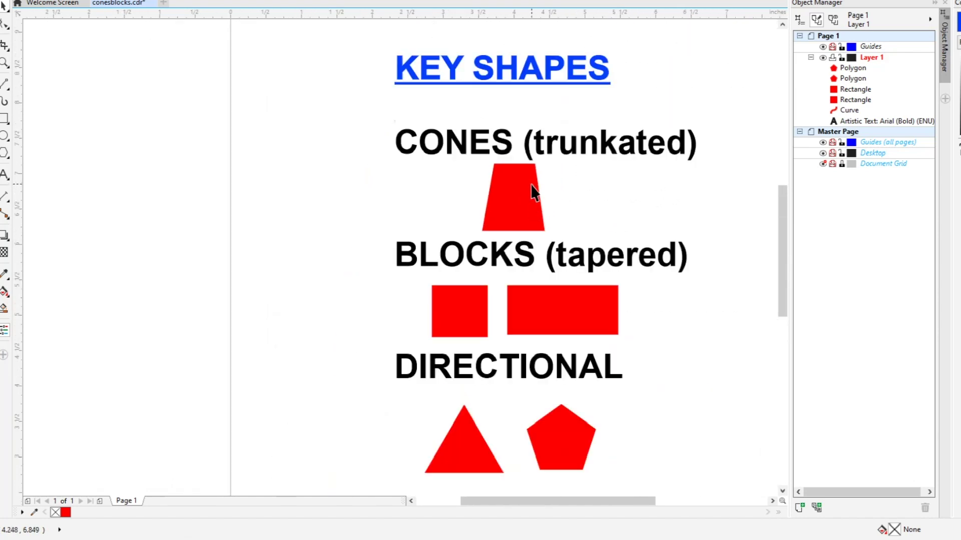
scroll(534, 189, up, 2)
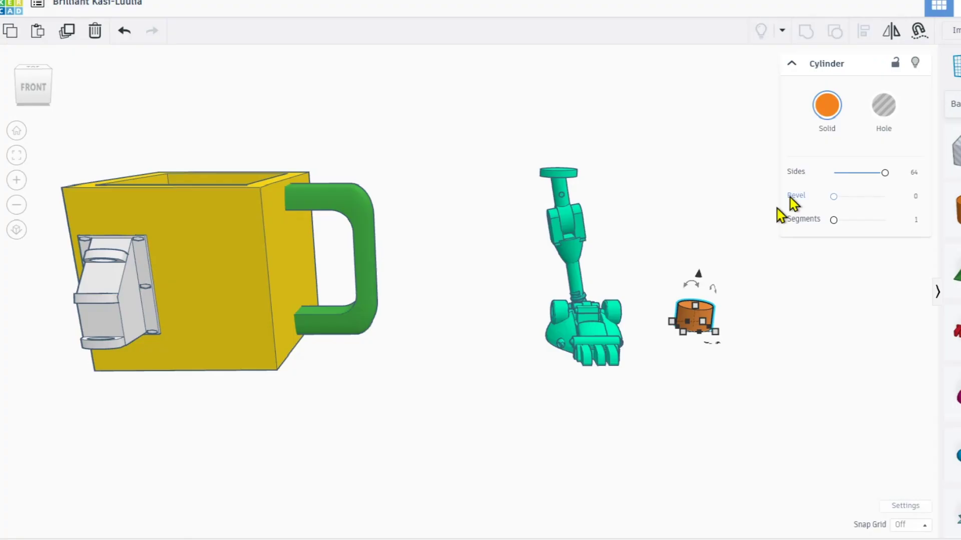
Use the Cruise tool to place the orange cylinder on top of the teal arm's round disc.
right_drag(623, 255, 576, 218)
mouse_move(570, 214)
mouse_down()
mouse_move(525, 225)
mouse_move(247, 215)
mouse_move(273, 236)
mouse_move(581, 220)
mouse_up()
right_drag(654, 176, 637, 204)
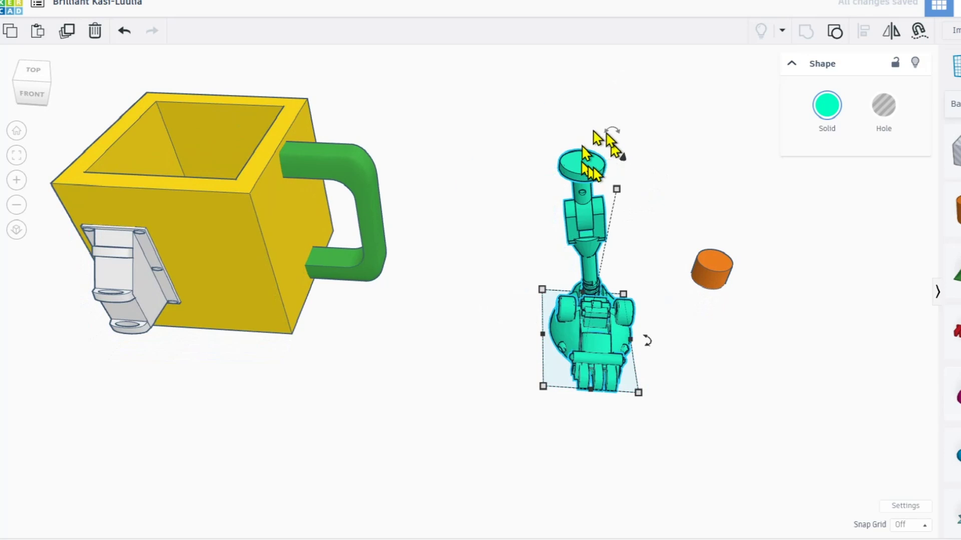
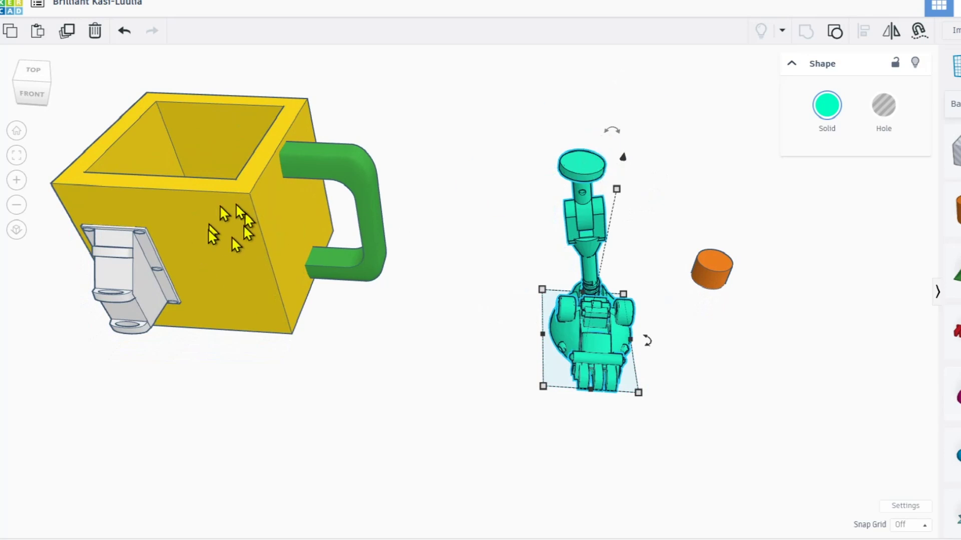
click(705, 274)
click(919, 33)
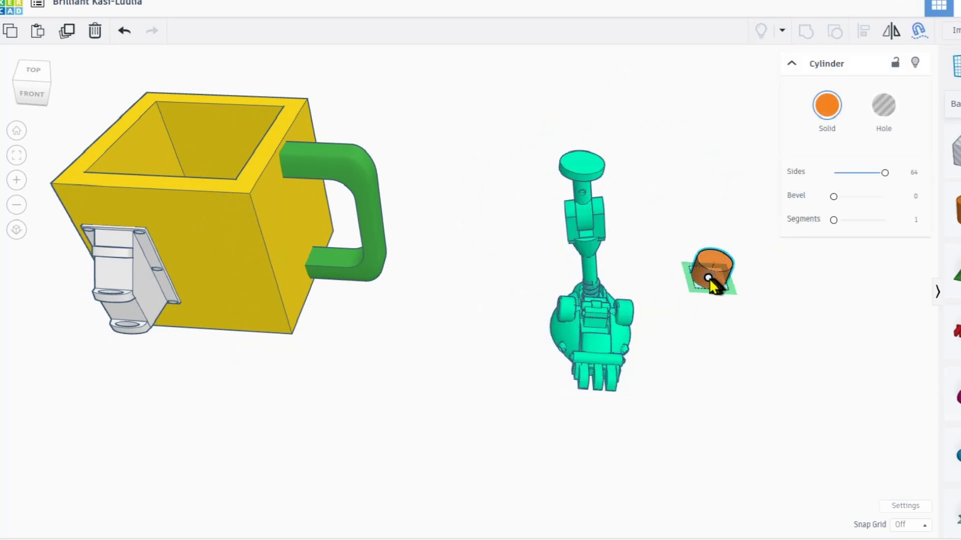
drag(708, 277, 581, 160)
key(f)
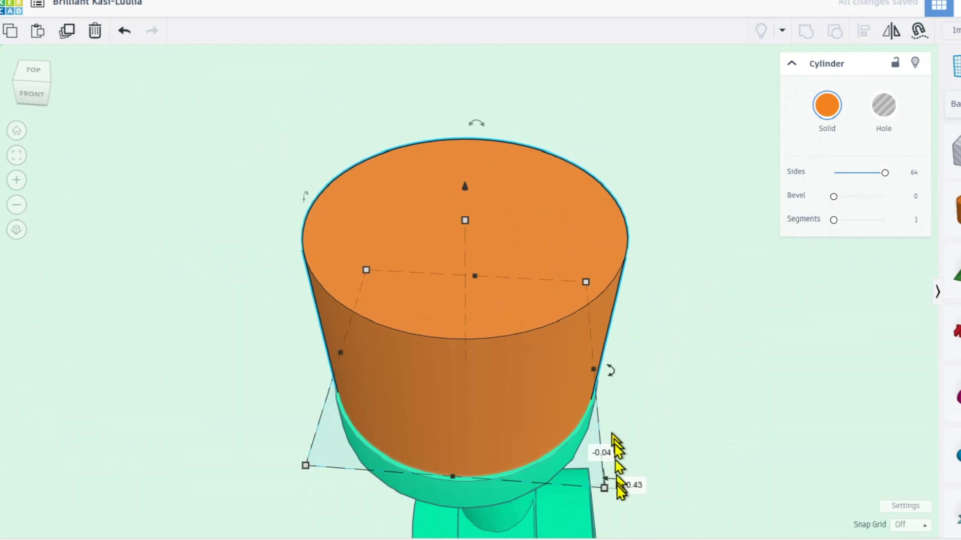
Move the orange cylinder off the teal disc to a free spot behind it.
scroll(613, 452, down, 5)
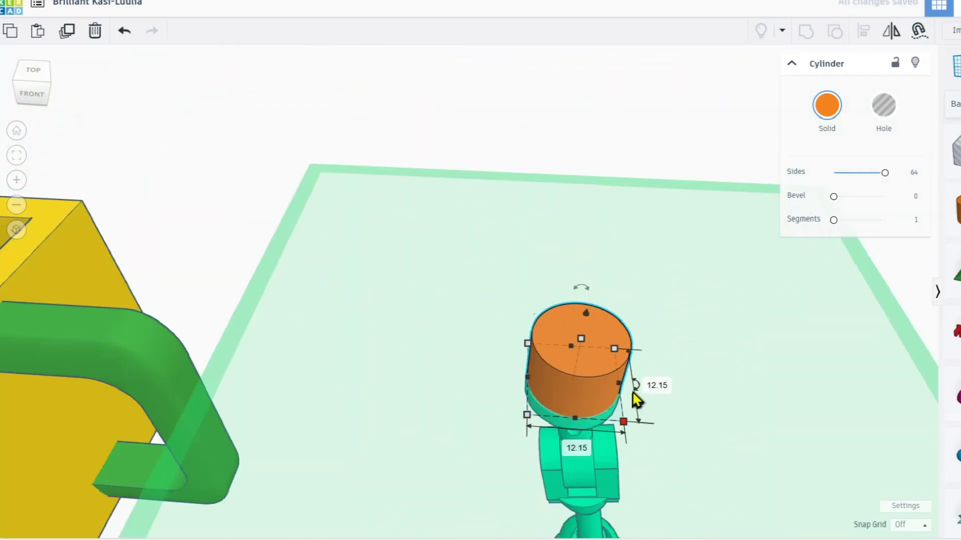
drag(580, 336, 489, 274)
scroll(673, 319, down, 3)
middle_drag(551, 276, 502, 205)
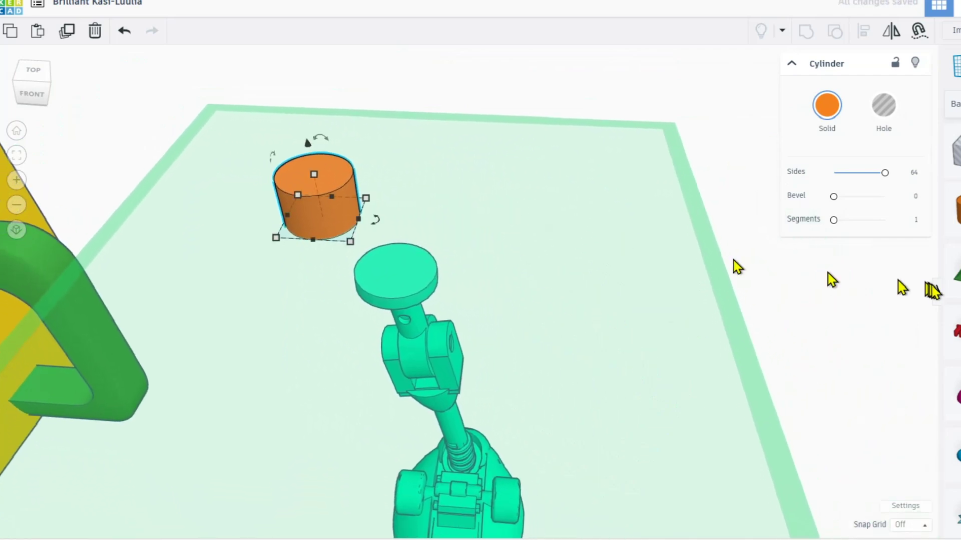
Add a cone beside the teal arm and set its base width to 12.15.
drag(960, 275, 615, 357)
mouse_move(660, 390)
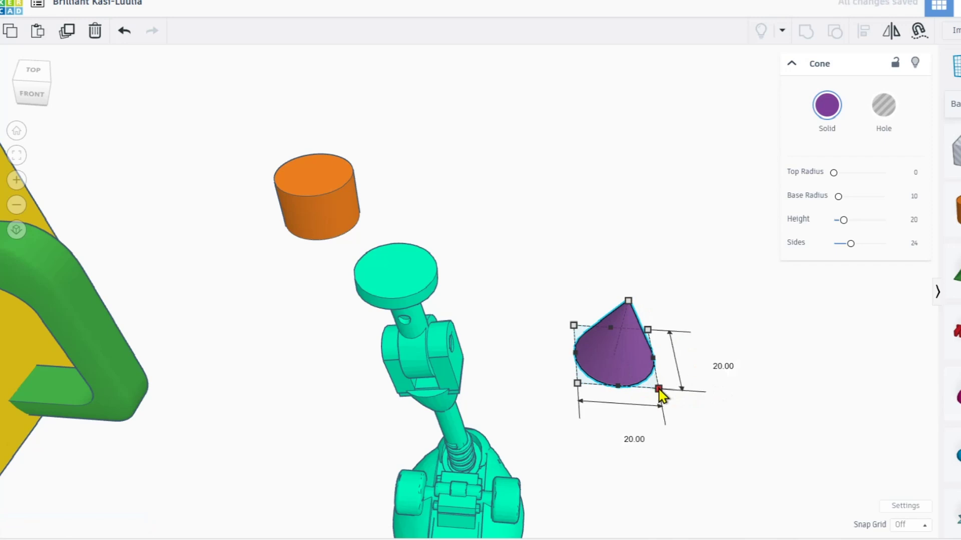
scroll(653, 405, up, 2)
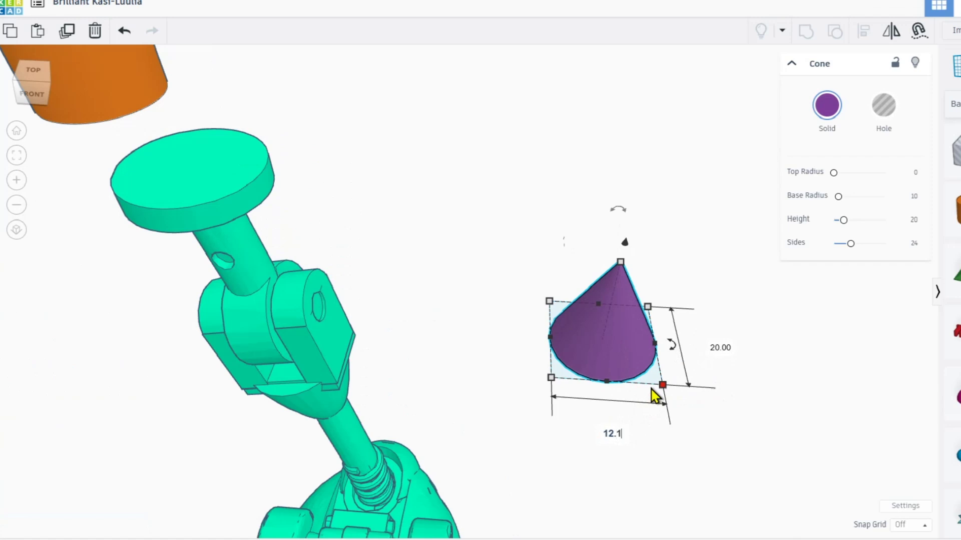
key(Return)
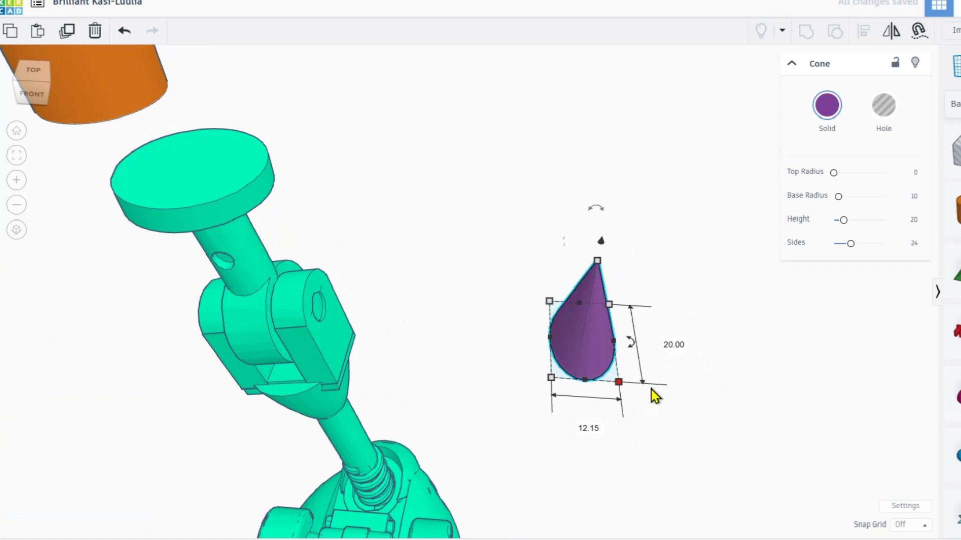
Set the cone's base length to 12.15 and check it against the orange cylinder's base size.
click(673, 345)
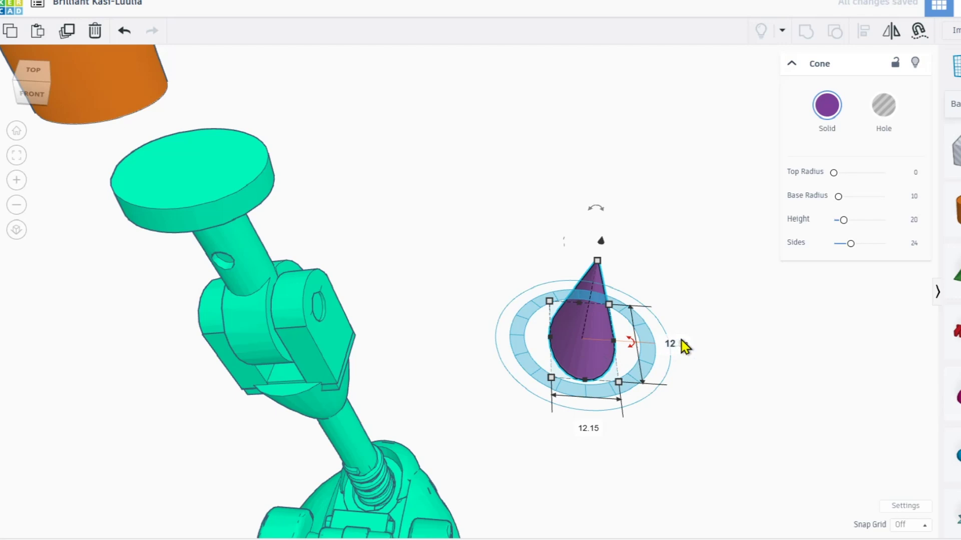
text(12)
key(Return)
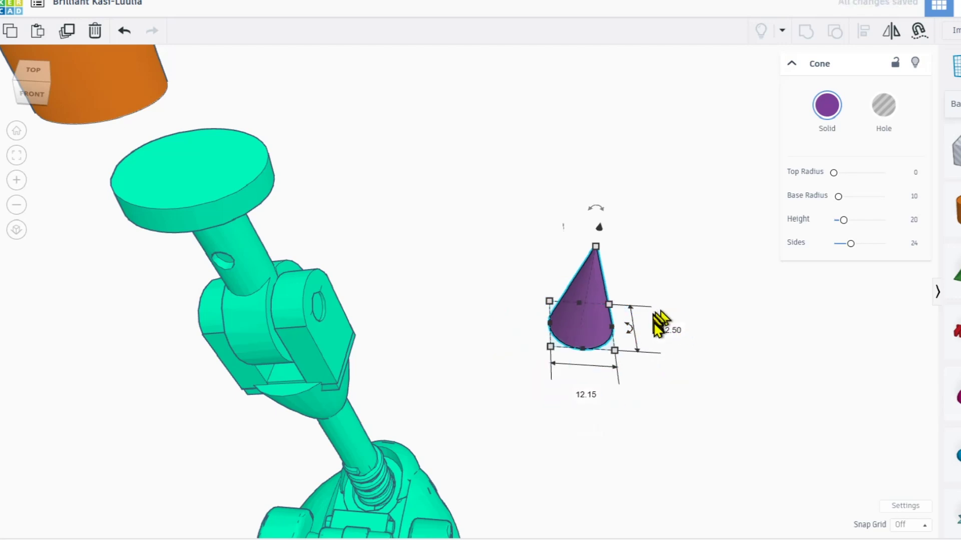
click(670, 322)
text(12.15)
key(Return)
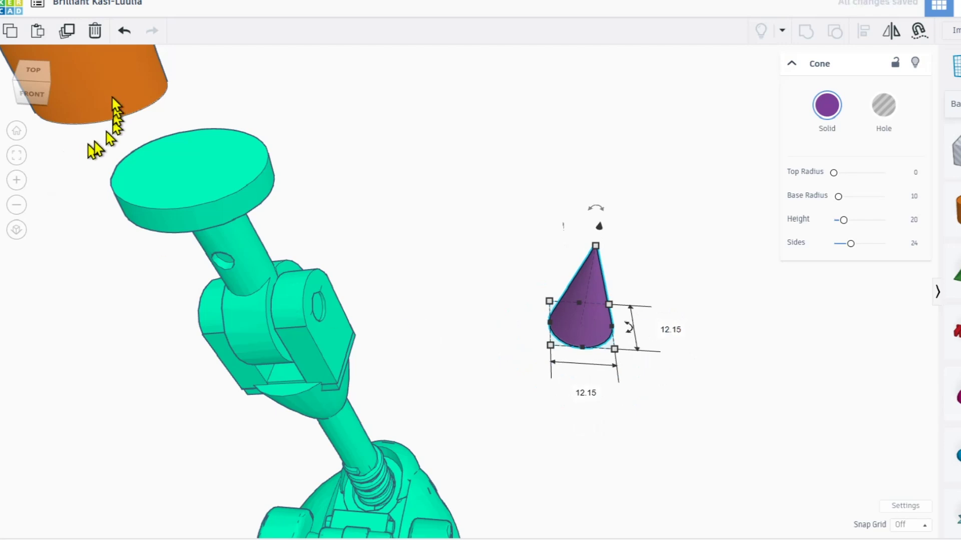
click(125, 102)
mouse_move(132, 126)
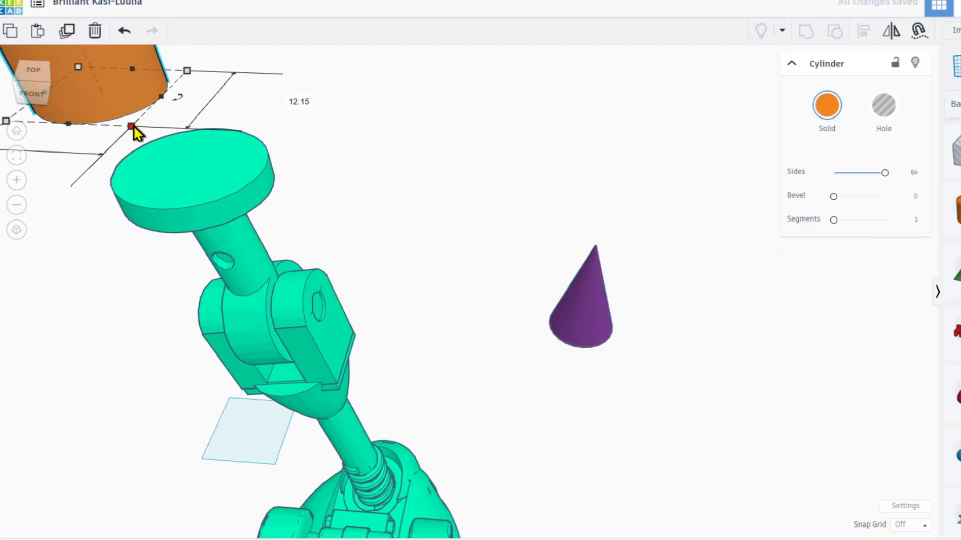
click(435, 228)
Give the cone 64 sides and recolour it light tan.
click(590, 300)
right_drag(589, 300, 640, 370)
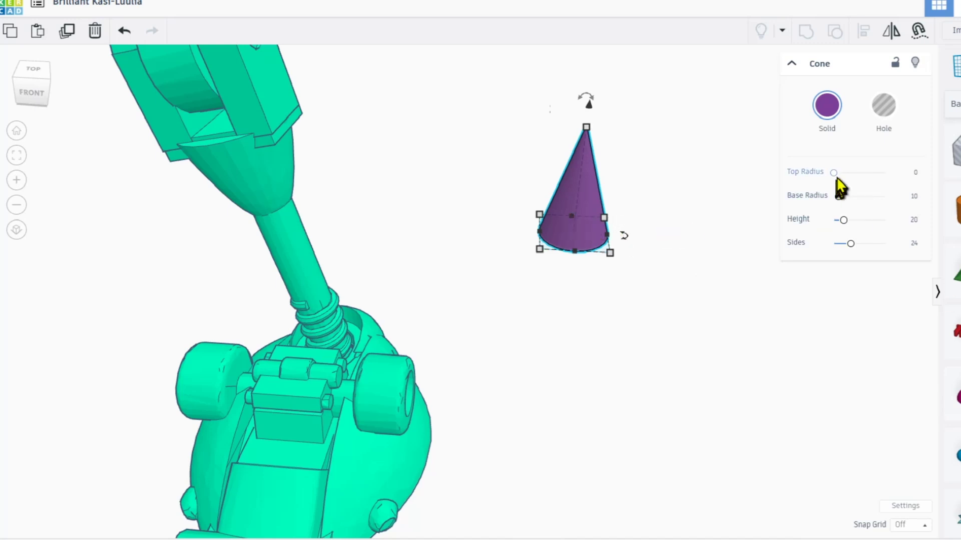
drag(851, 245, 926, 249)
click(828, 110)
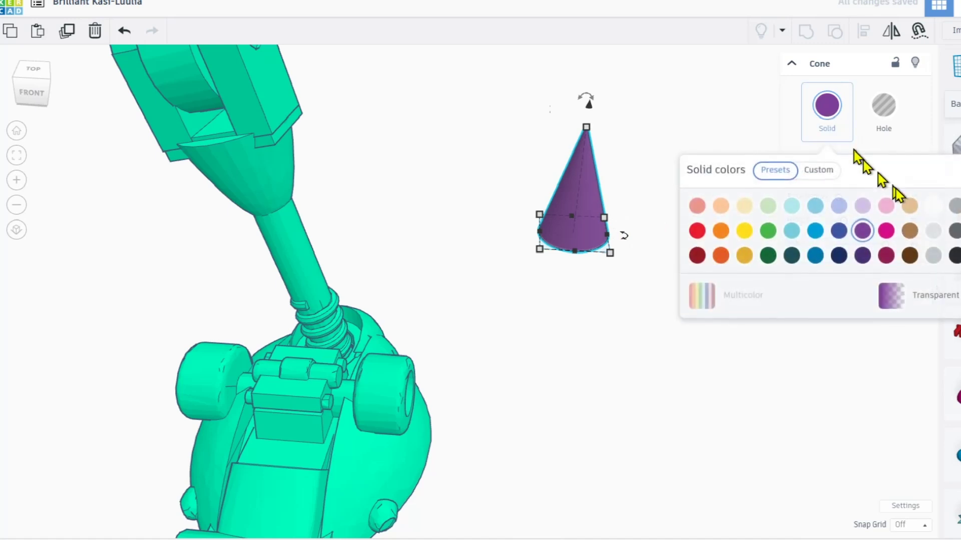
click(909, 210)
mouse_move(562, 214)
right_down()
mouse_move(569, 279)
mouse_move(562, 220)
right_up()
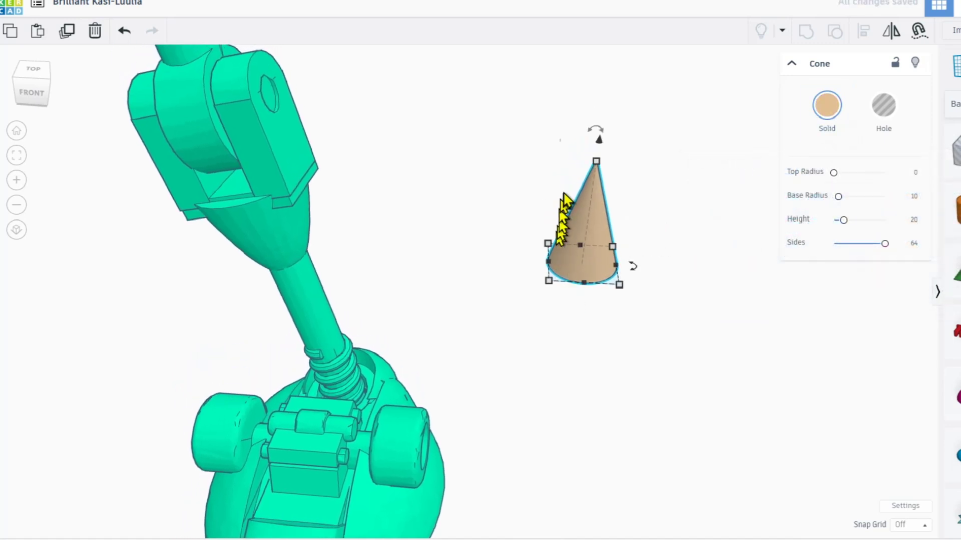
Place a cylinder hole over the cone's upper part, with its base about 5.80 above the workplane.
drag(593, 215, 654, 339)
right_drag(591, 333, 575, 301)
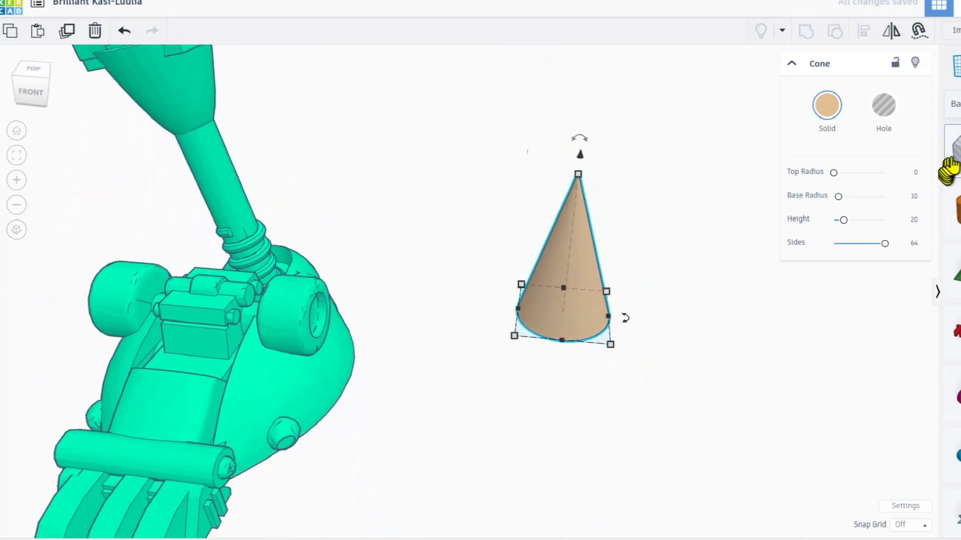
drag(954, 153, 555, 294)
drag(578, 157, 568, 95)
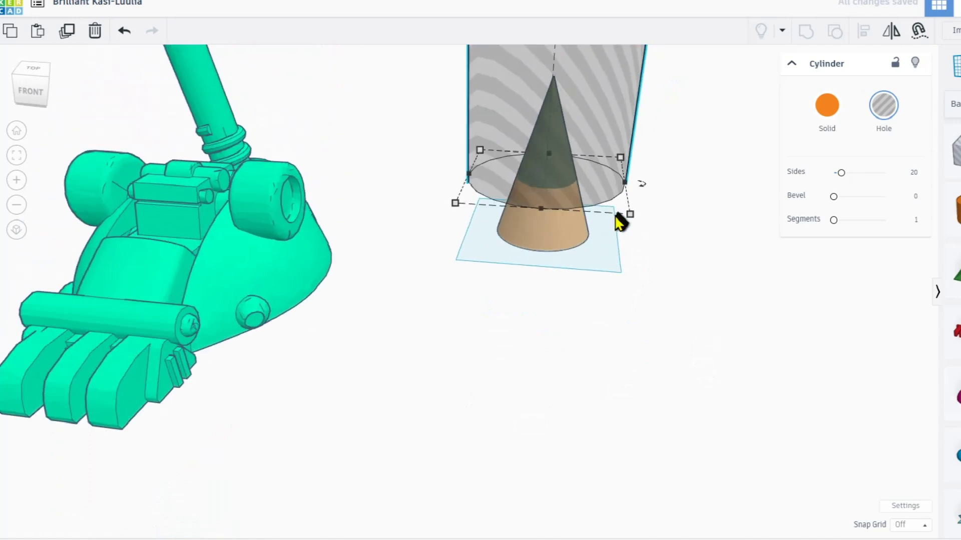
right_drag(621, 214, 593, 215)
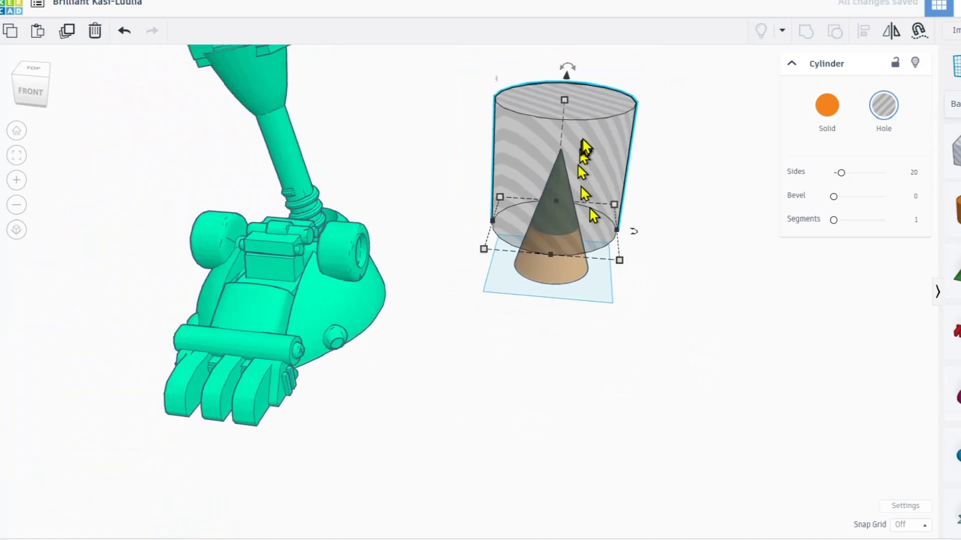
drag(566, 79, 564, 96)
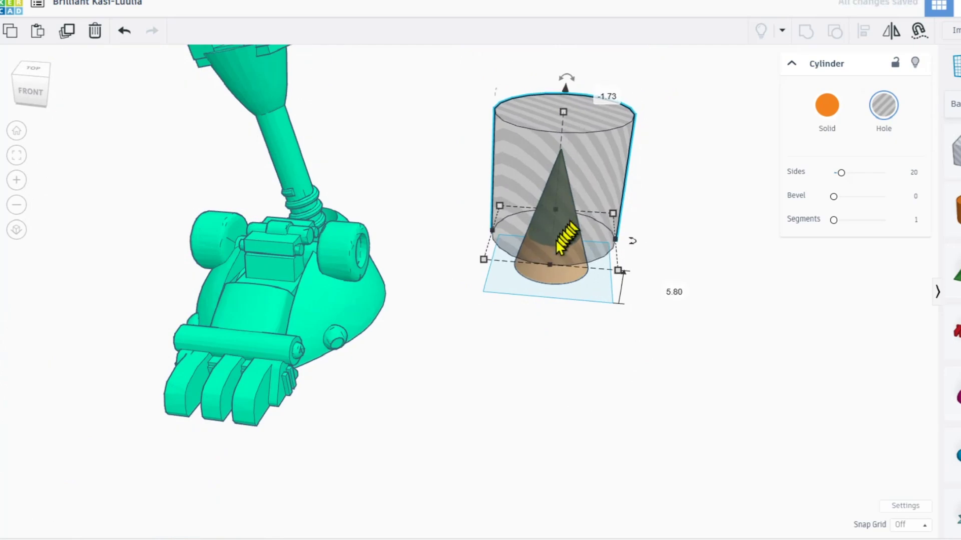
Group the cylinder hole with the cone to cut off its tip, and stretch the truncated cone to about 10.92 high.
shift+click(553, 279)
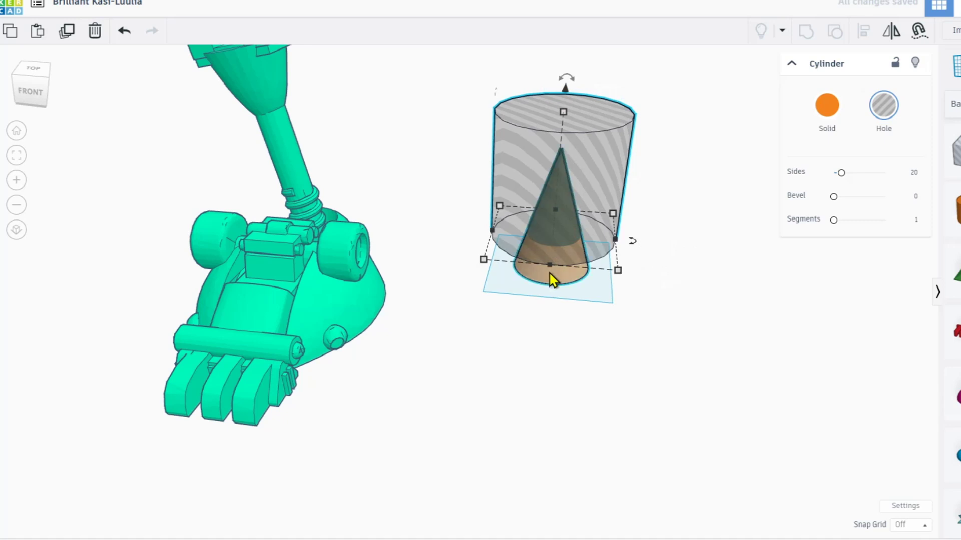
click(807, 36)
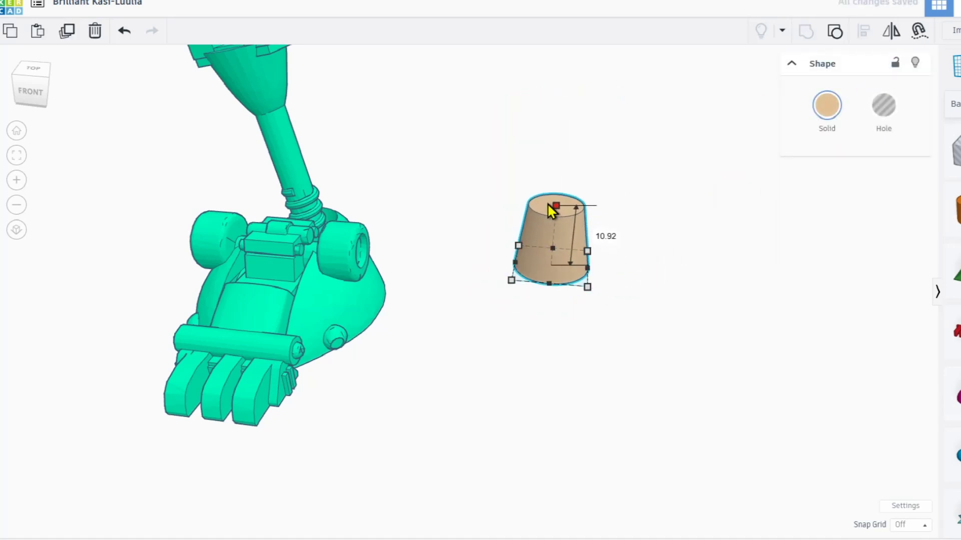
right_drag(541, 261, 559, 231)
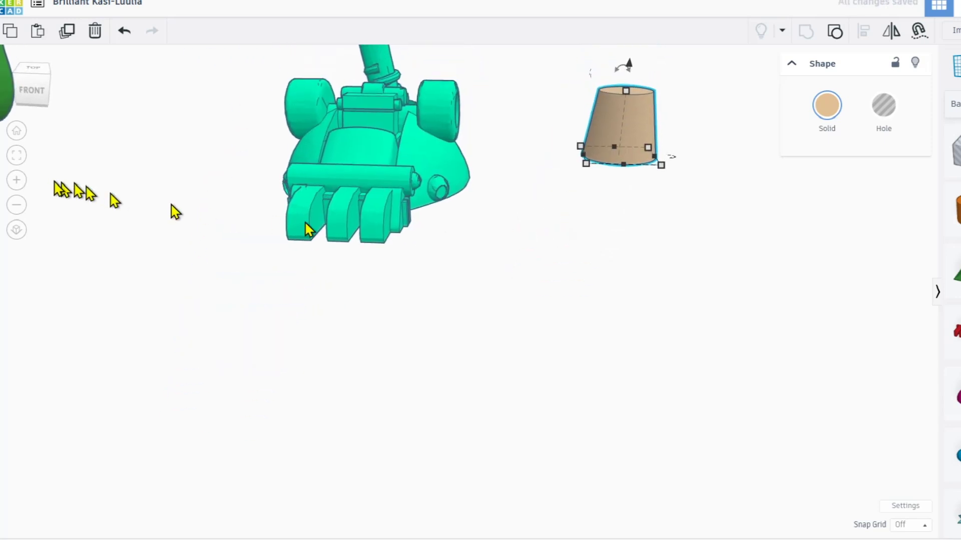
Shift the orange cylinder sideways past the teal arm's disc, keeping it behind the arm.
right_drag(514, 280, 523, 255)
scroll(542, 280, down, 6)
middle_drag(519, 224, 560, 255)
drag(415, 103, 495, 96)
right_drag(579, 182, 603, 196)
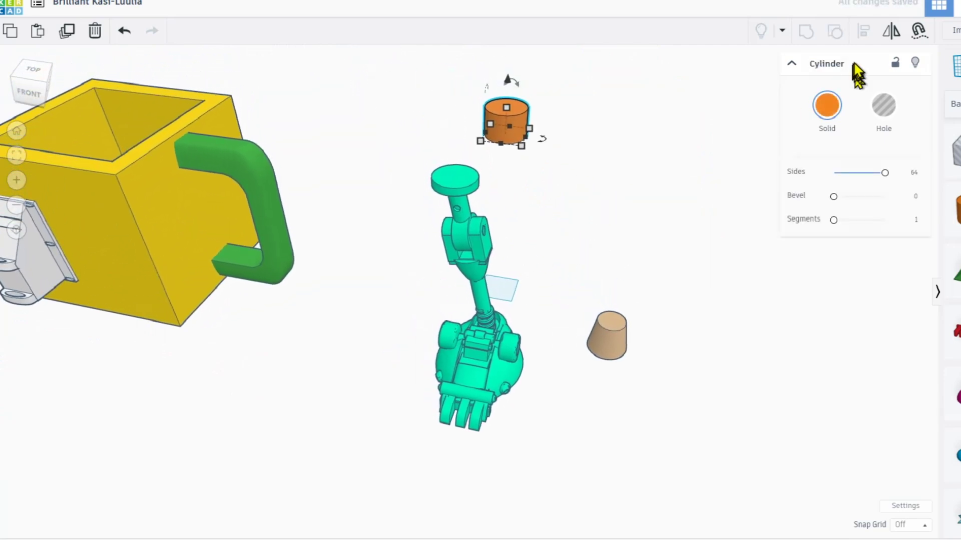
Cruise the tan truncated cone onto the flat disc at the upper end of the teal arm.
click(917, 34)
click(620, 339)
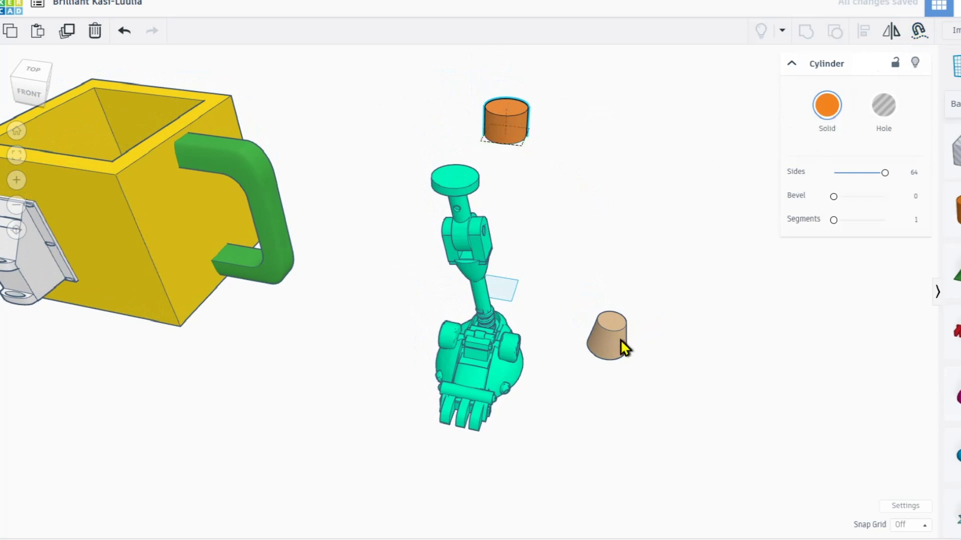
click(915, 32)
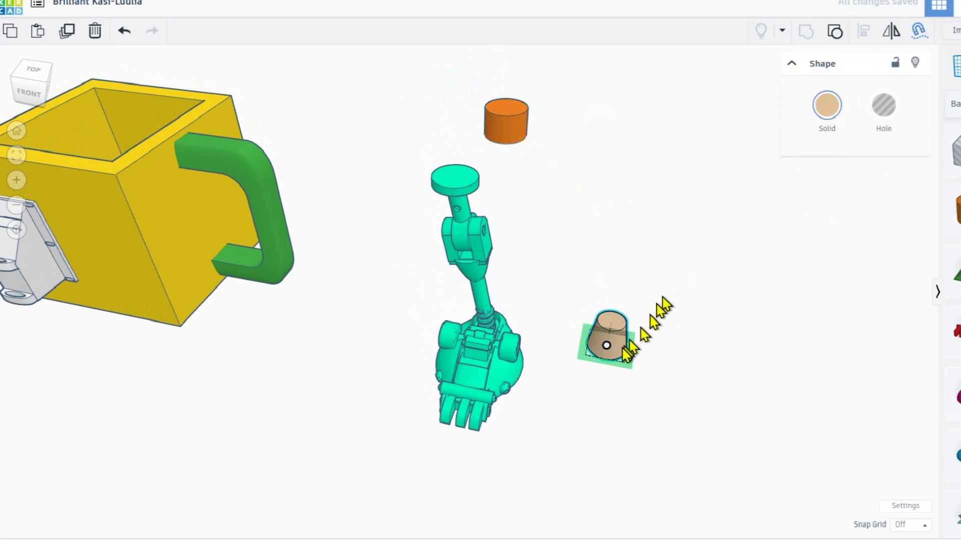
drag(605, 346, 456, 179)
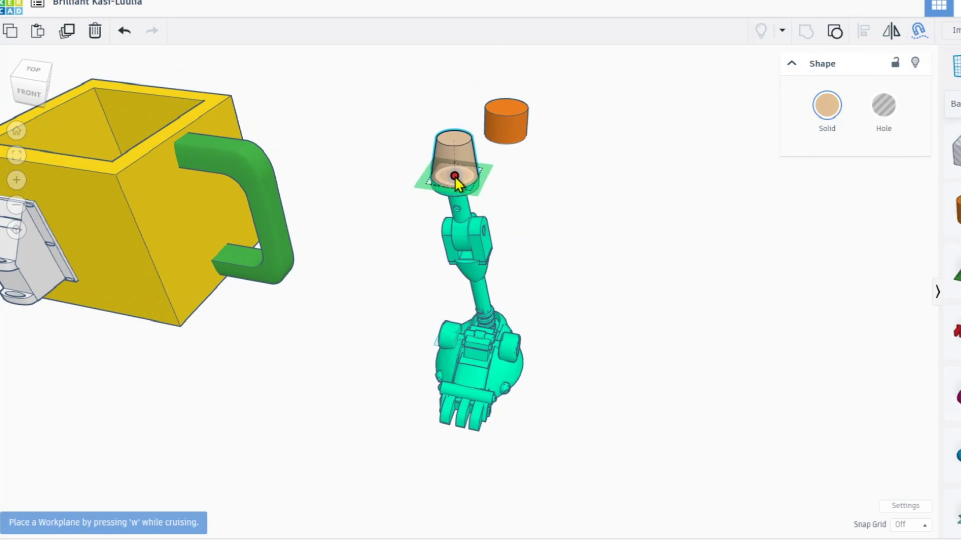
drag(453, 176, 454, 177)
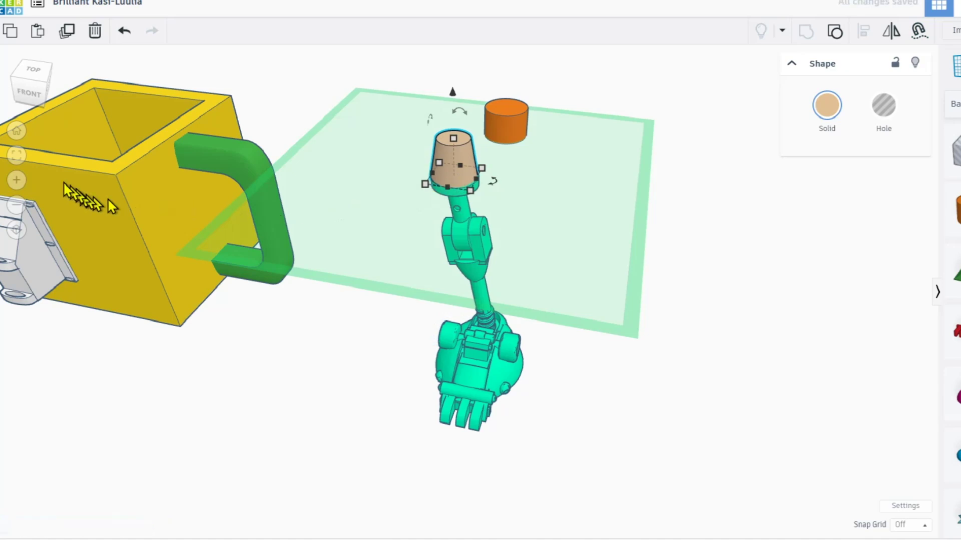
click(25, 160)
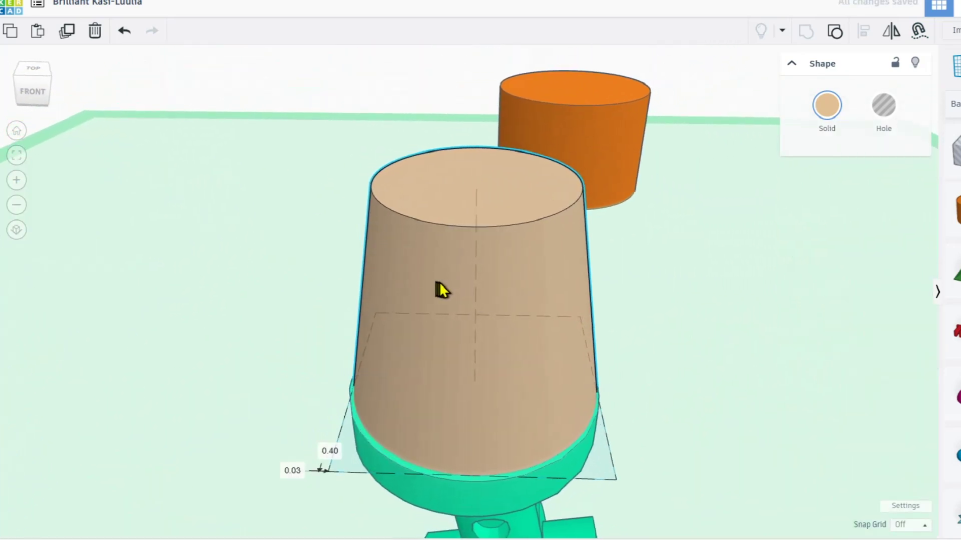
Sink the truncated cone 0.11 into the arm's disc while it is displayed as a hole, and return it to solid.
scroll(437, 281, down, 5)
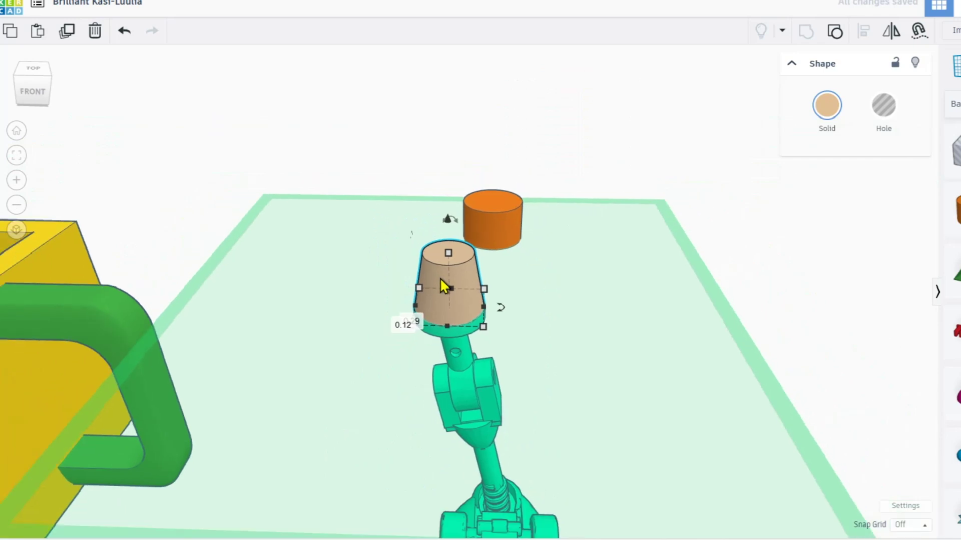
scroll(440, 284, up, 2)
click(883, 107)
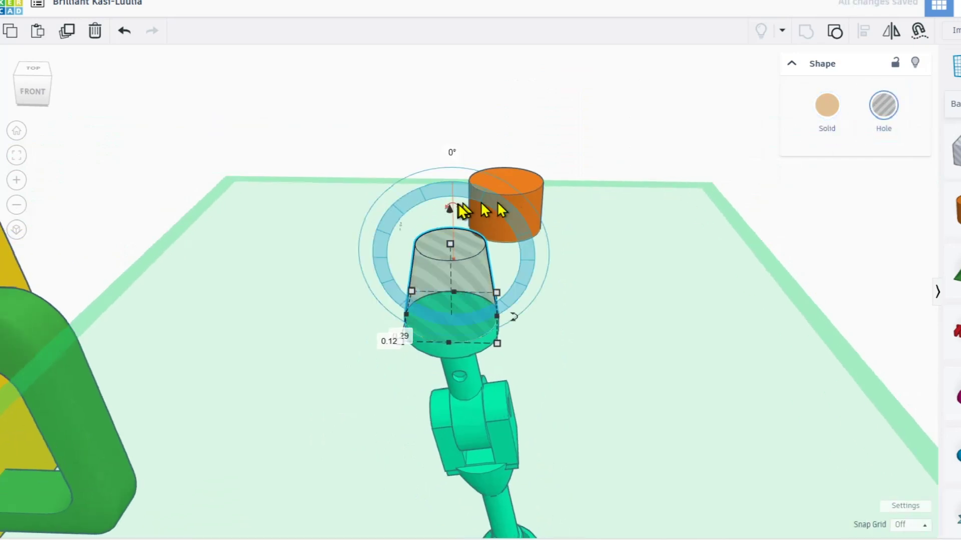
scroll(460, 213, up, 2)
drag(446, 228, 444, 228)
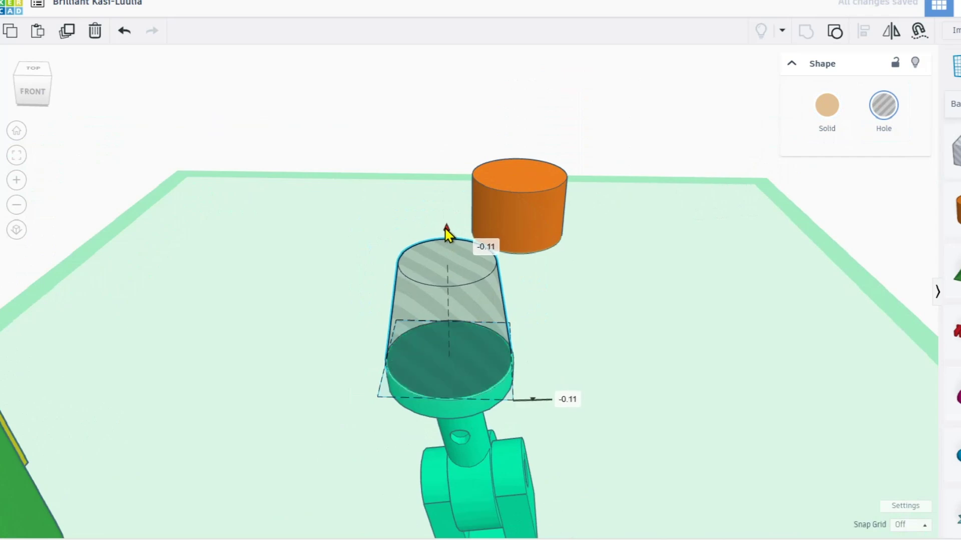
click(826, 106)
Inspect how the cone sits on the arm's disc from several angles, displaying the cone briefly as a hole.
right_drag(497, 372, 416, 389)
click(433, 384)
drag(430, 371, 429, 376)
right_drag(429, 376, 615, 387)
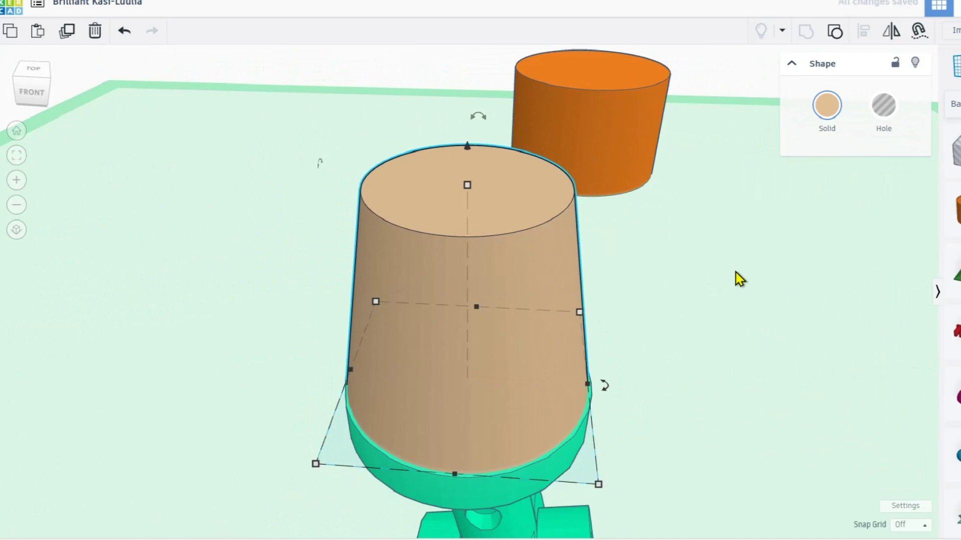
scroll(735, 273, down, 3)
click(879, 113)
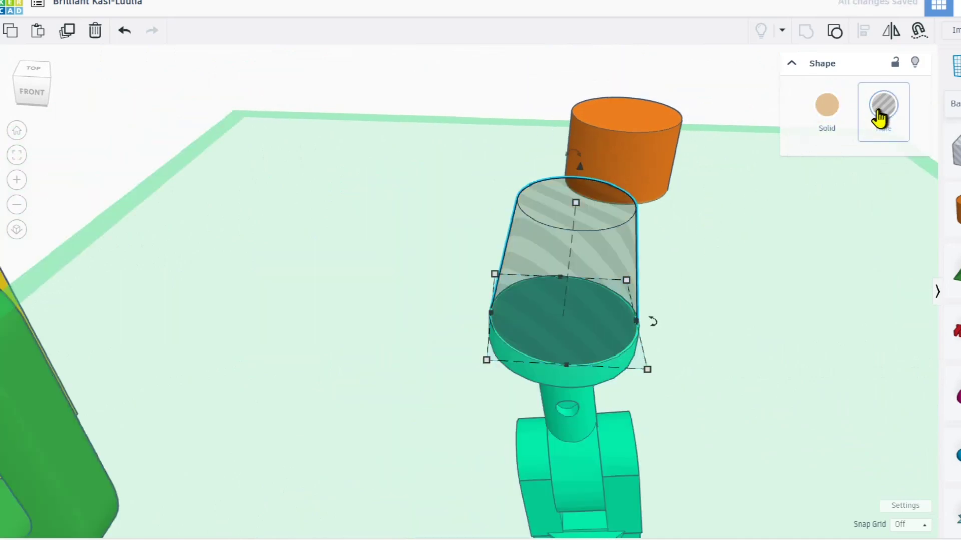
click(826, 110)
scroll(439, 279, down, 5)
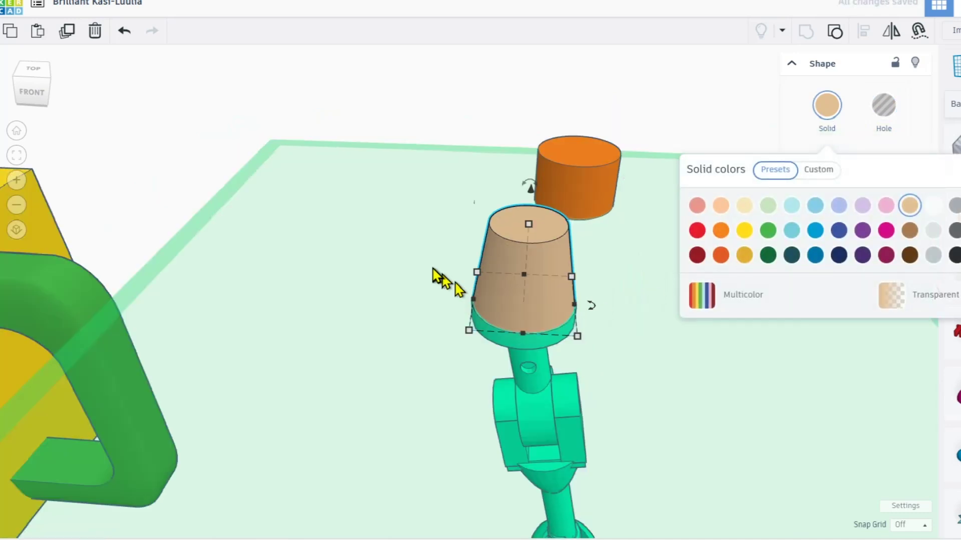
click(477, 264)
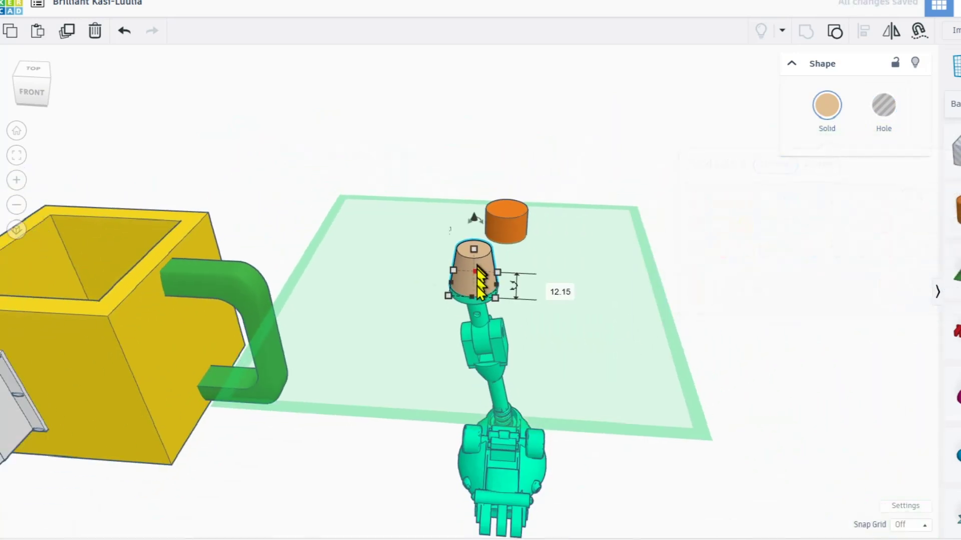
Group the truncated cone with the teal arm into one part.
shift+click(483, 344)
click(805, 33)
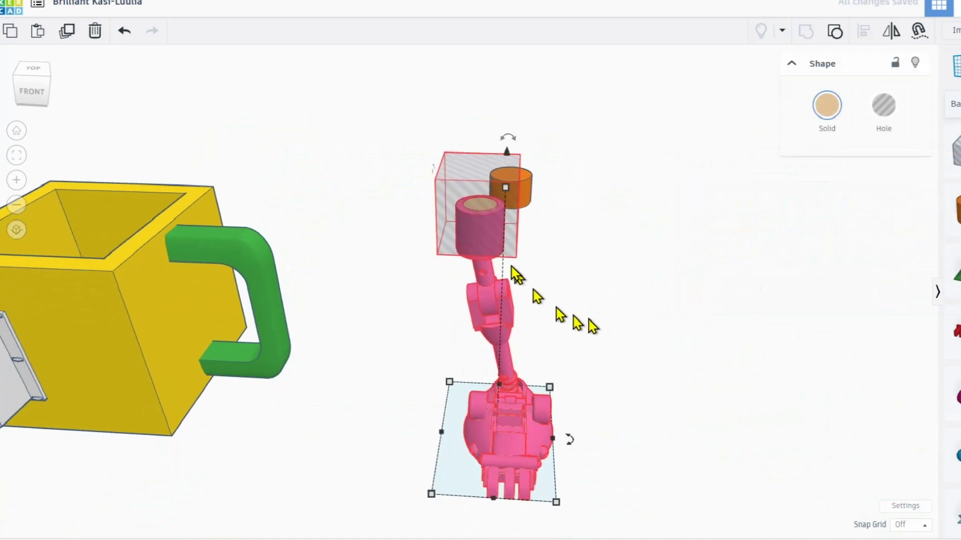
scroll(509, 225, up, 3)
right_drag(523, 257, 480, 312)
scroll(466, 308, down, 5)
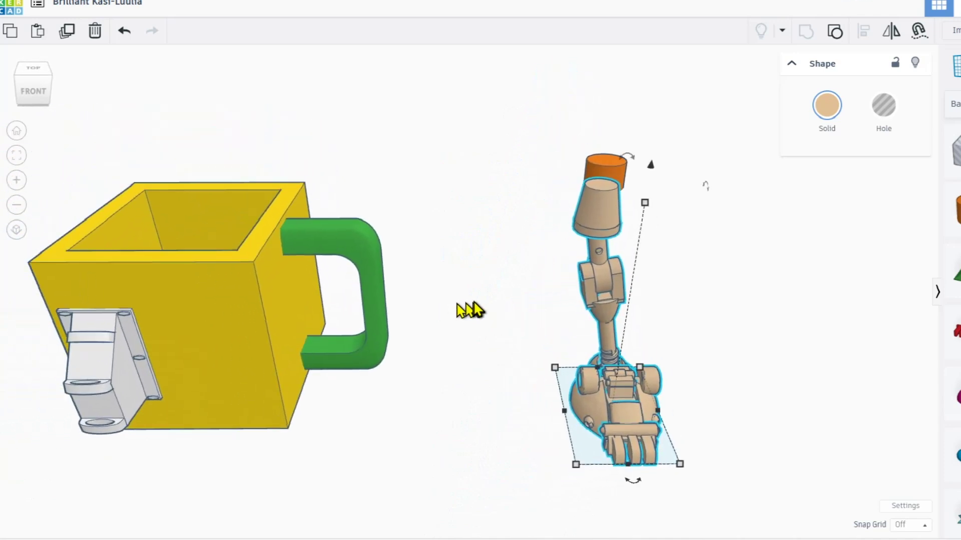
Cruise the grouped arm over to the yellow mug and lower it by 60.41 beneath the mug's base.
click(916, 33)
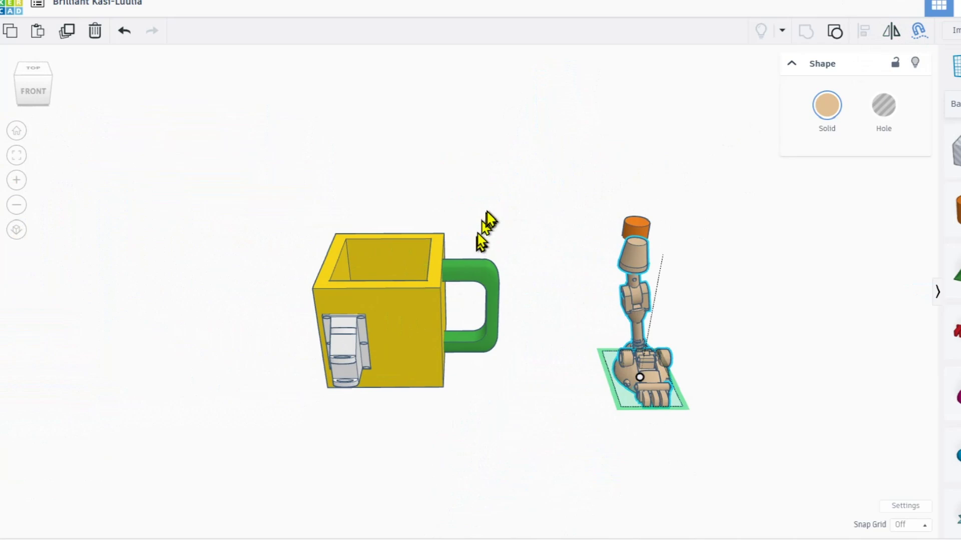
drag(631, 256, 400, 256)
drag(418, 222, 425, 343)
click(512, 394)
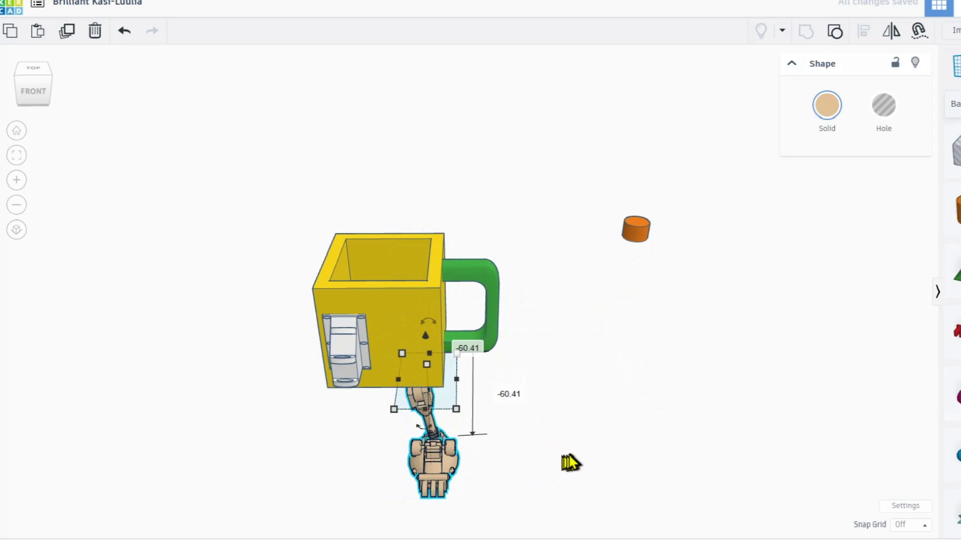
Shift the arm horizontally by 5.65 and -0.96 under the handle-side part of the mug's base.
right_drag(541, 440, 517, 365)
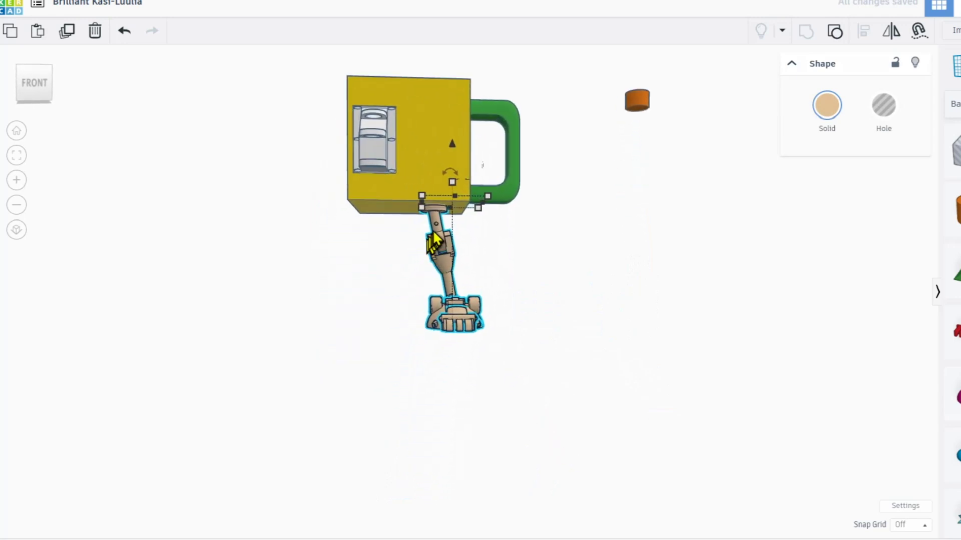
scroll(470, 272, up, 2)
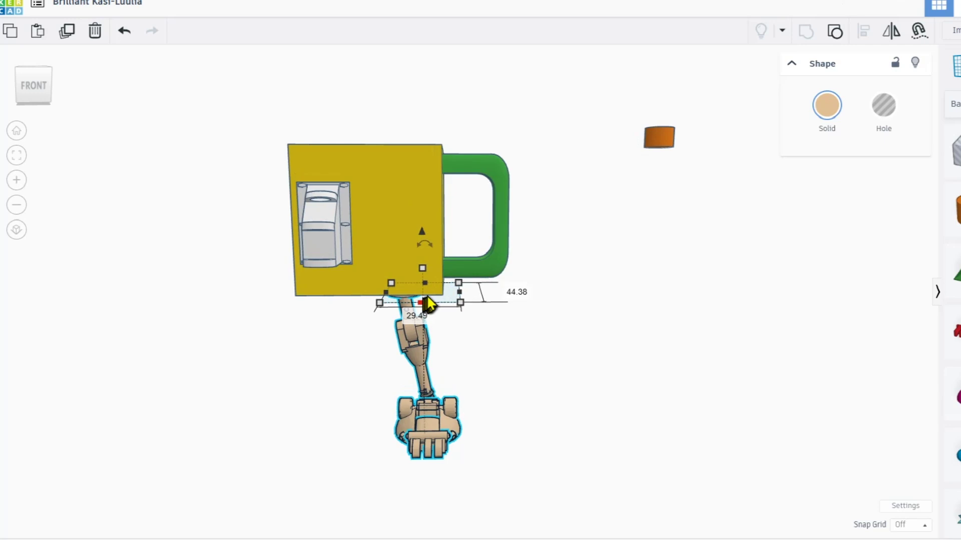
right_drag(431, 277, 437, 316)
scroll(435, 318, up, 2)
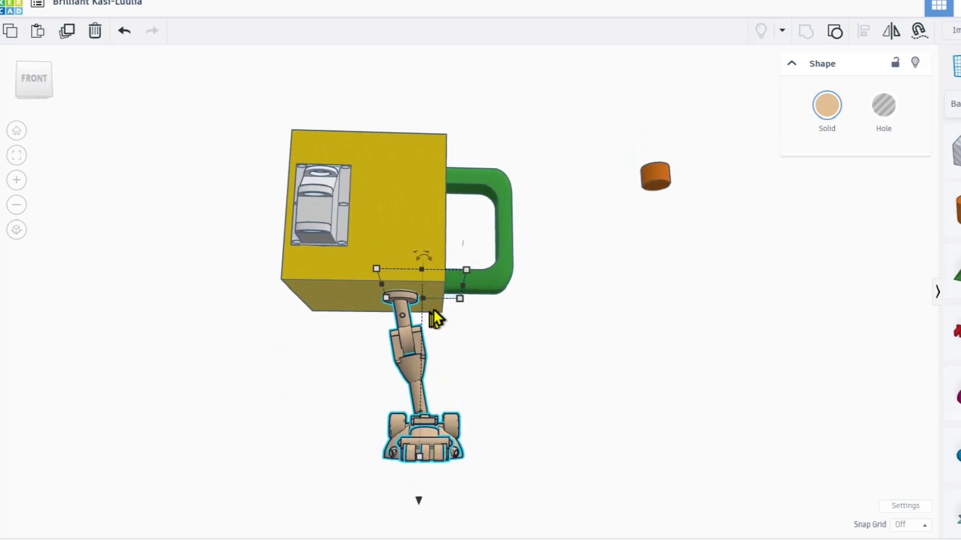
drag(408, 348, 425, 349)
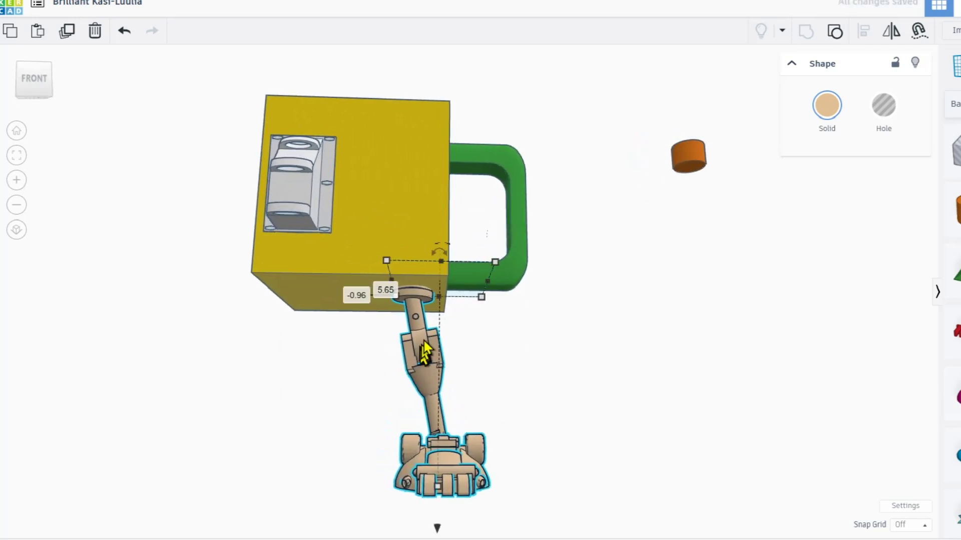
click(440, 520)
Raise the arm by 0.49 so its disc meets the mug's underside and the cone sits inside the base.
scroll(418, 311, up, 2)
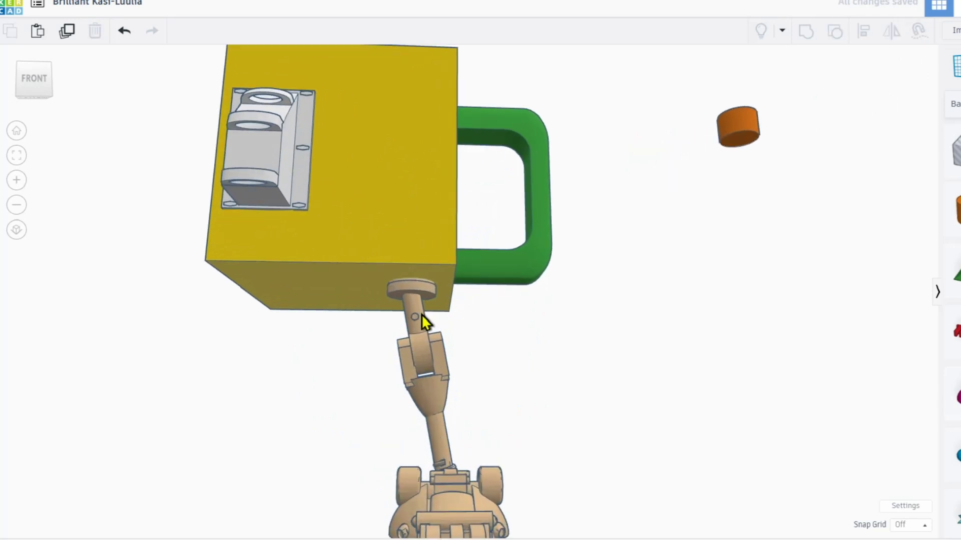
scroll(422, 314, up, 1)
middle_drag(429, 308, 439, 248)
drag(461, 412, 460, 490)
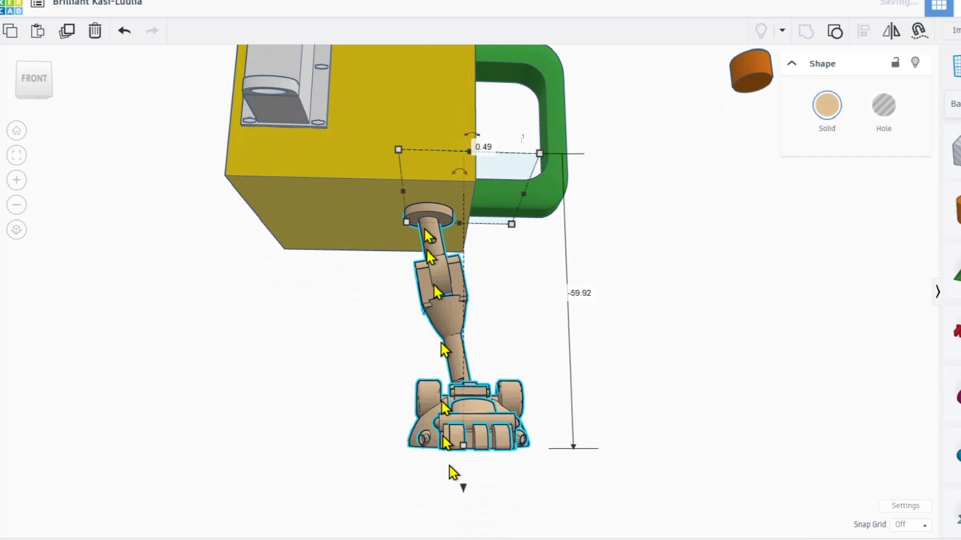
scroll(430, 212, up, 3)
scroll(431, 214, up, 1)
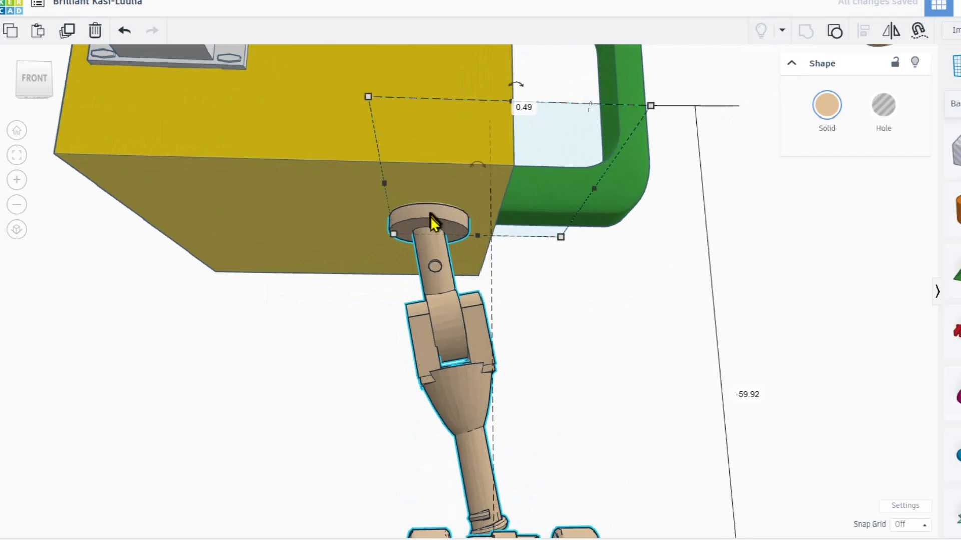
scroll(438, 213, up, 1)
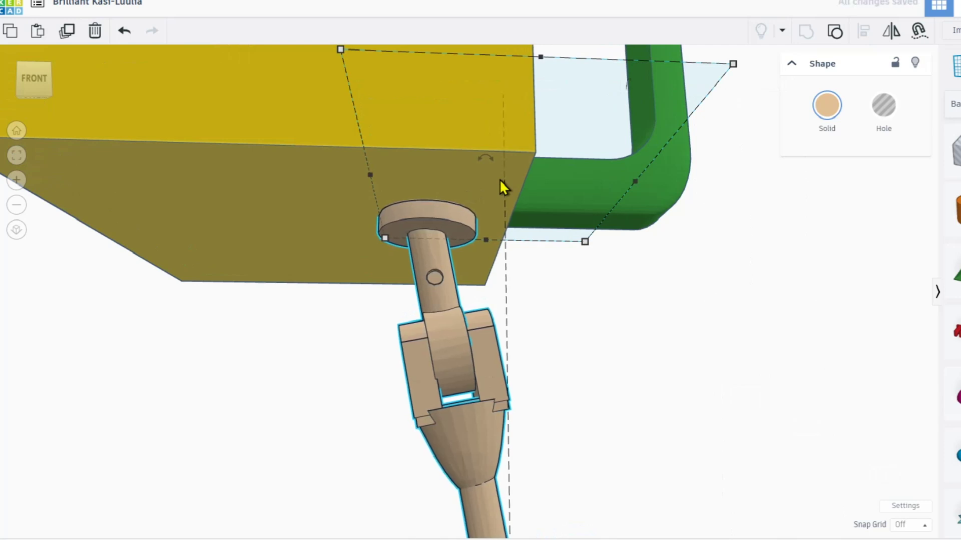
right_drag(493, 203, 468, 253)
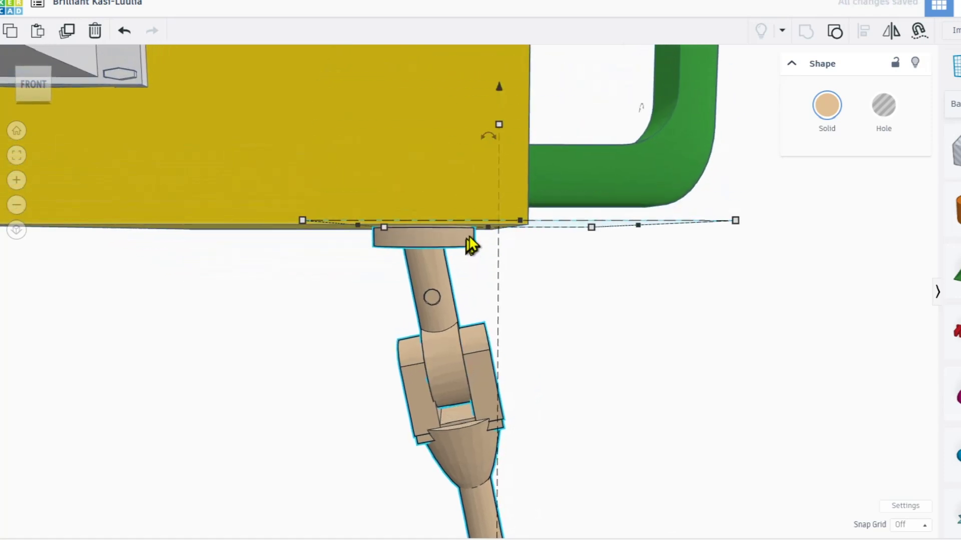
scroll(472, 247, up, 3)
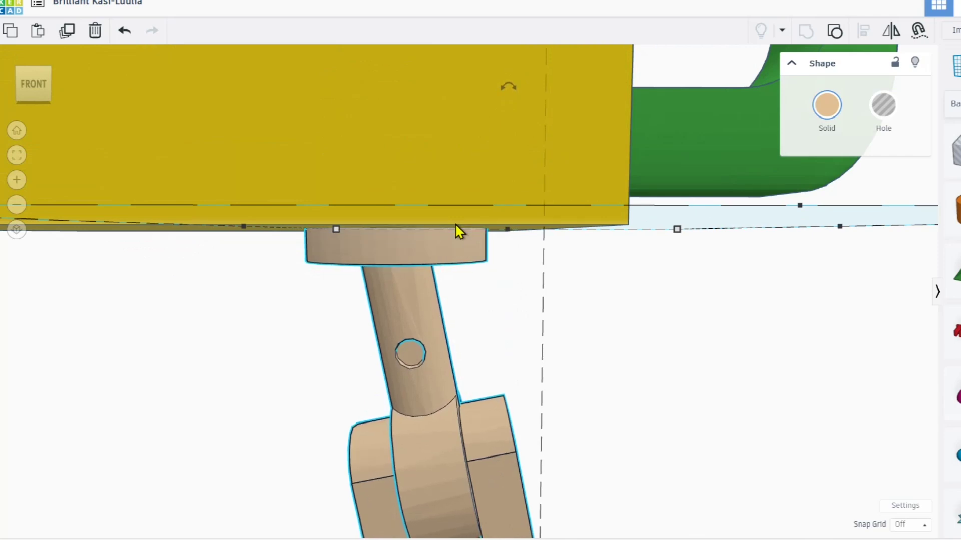
Examine the joint between the arm and the mug's base by displaying the arm as a hole, and return it to solid.
click(883, 106)
right_drag(543, 250, 497, 233)
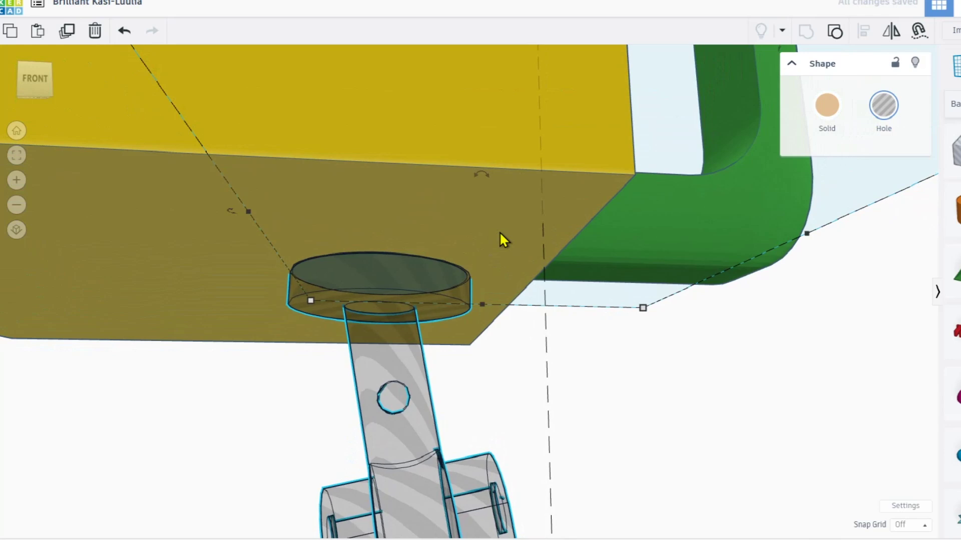
click(826, 106)
right_drag(649, 307, 634, 328)
right_drag(596, 369, 472, 362)
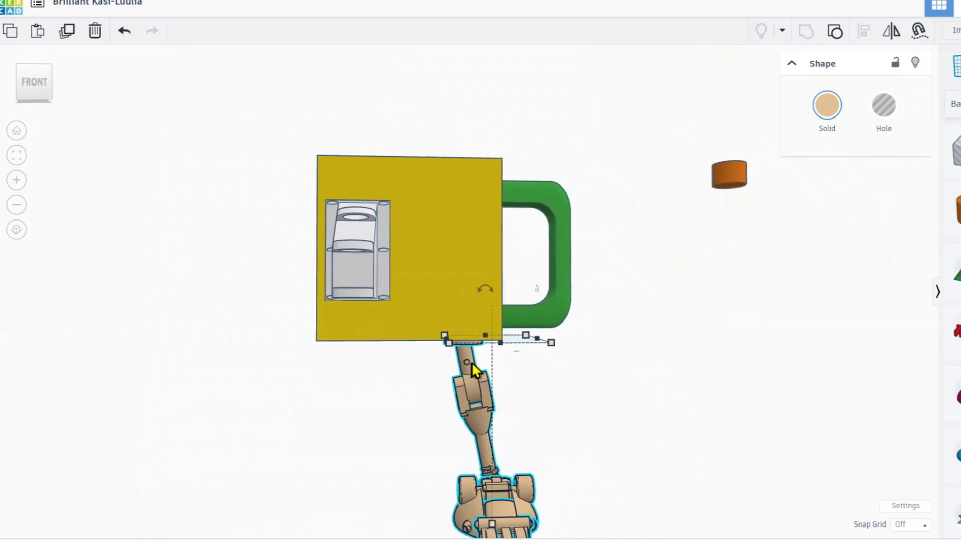
Select the arm under the mug and set the snap grid to 0.1 mm.
click(578, 393)
click(470, 389)
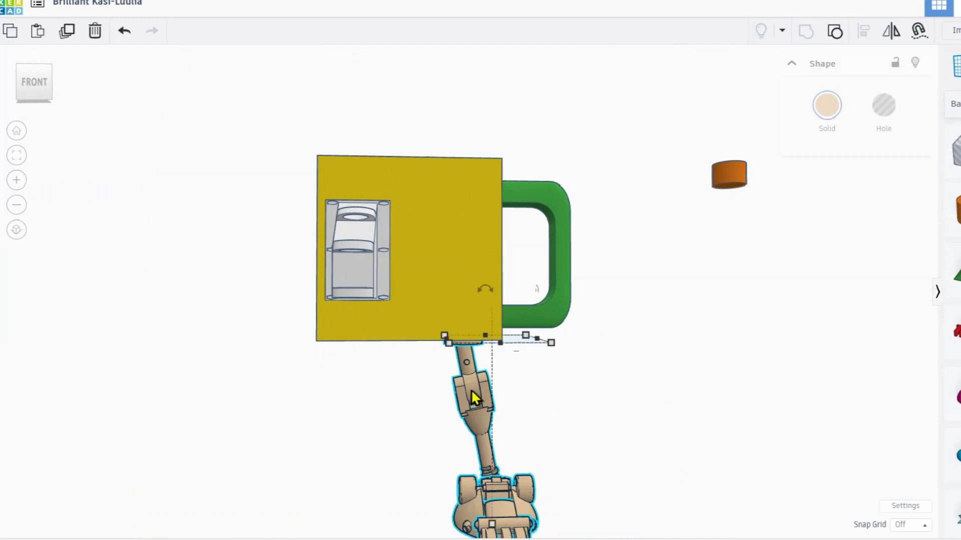
middle_drag(504, 395, 545, 367)
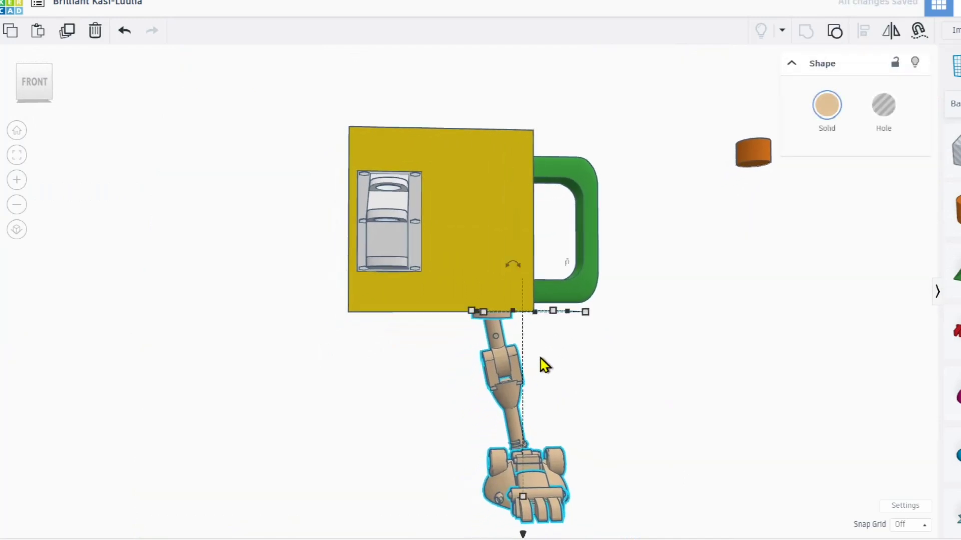
click(912, 530)
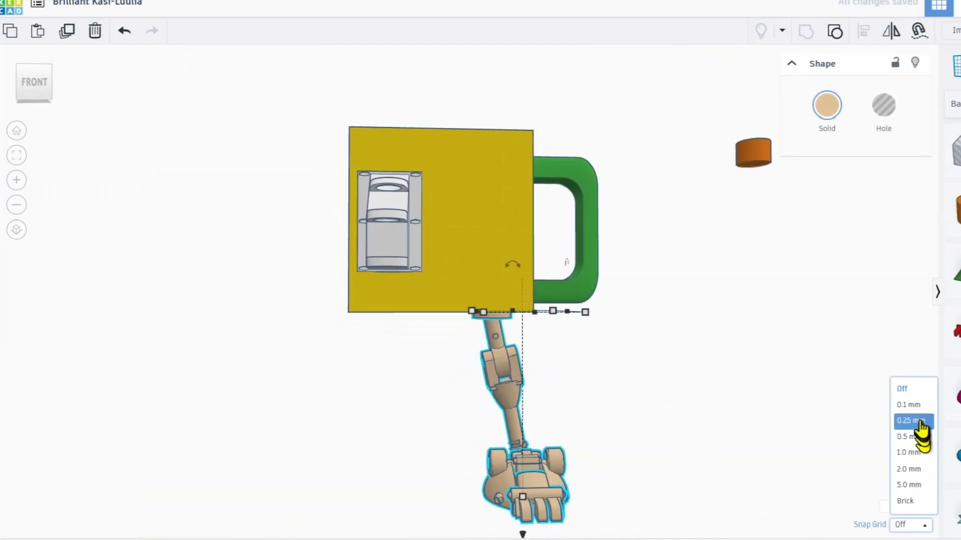
click(914, 403)
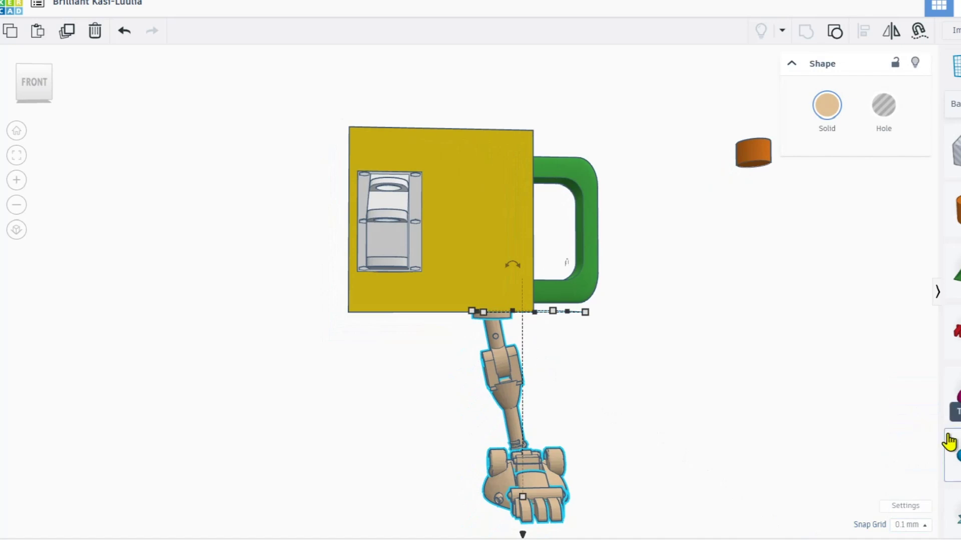
Duplicate the arm and move the copy straight sideways under the mug's half opposite the handle to form a second leg.
key(ctrl+d)
key(Left)
key(Left)
key(Left)
key(Left)
key(Left)
key(Left)
key(Left)
key(Left)
key(Left)
key(Left)
key(Left)
key(Left)
key(Left)
key(Left)
key(Left)
key(Left)
key(Left)
key(Left)
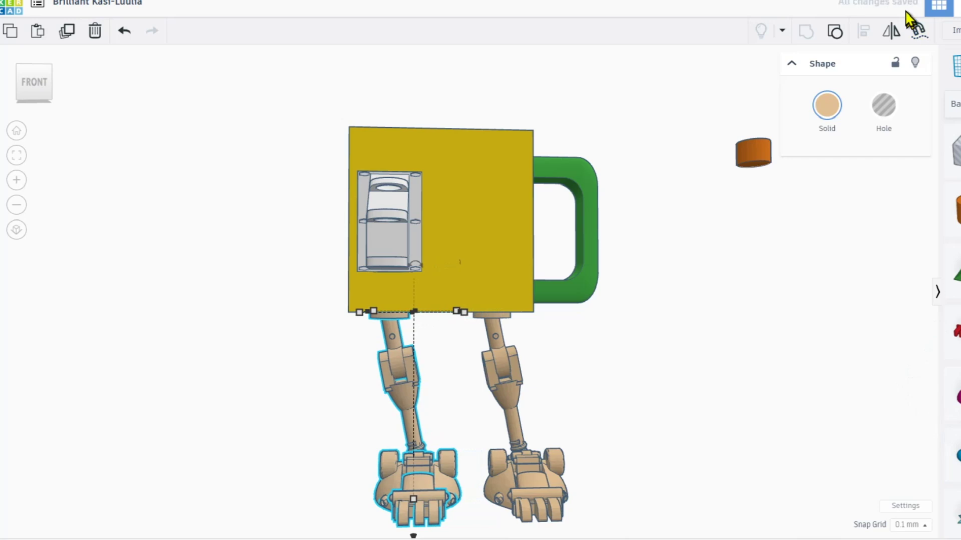
Mirror the copied leg sideways so it faces opposite to the original leg.
right_drag(541, 331, 553, 418)
middle_drag(553, 418, 560, 288)
right_drag(557, 280, 543, 285)
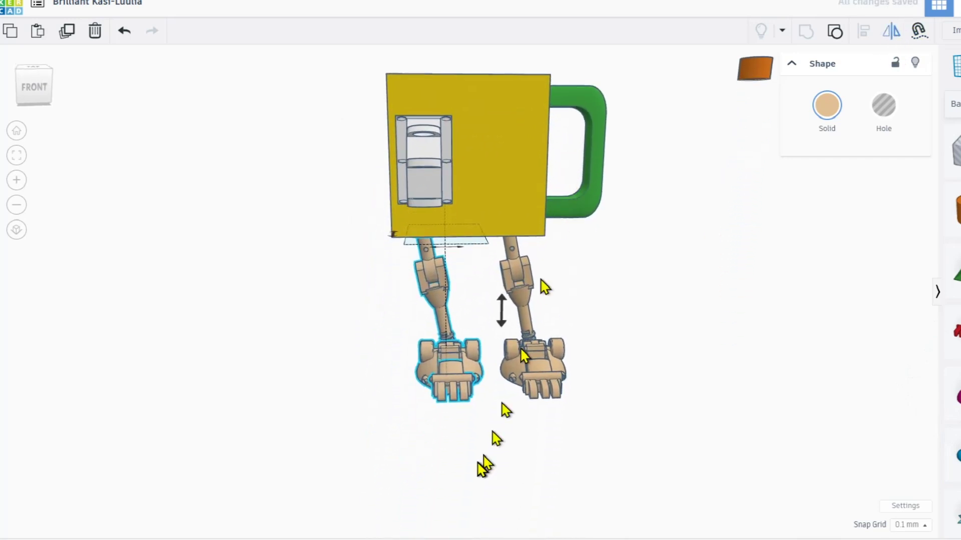
click(452, 248)
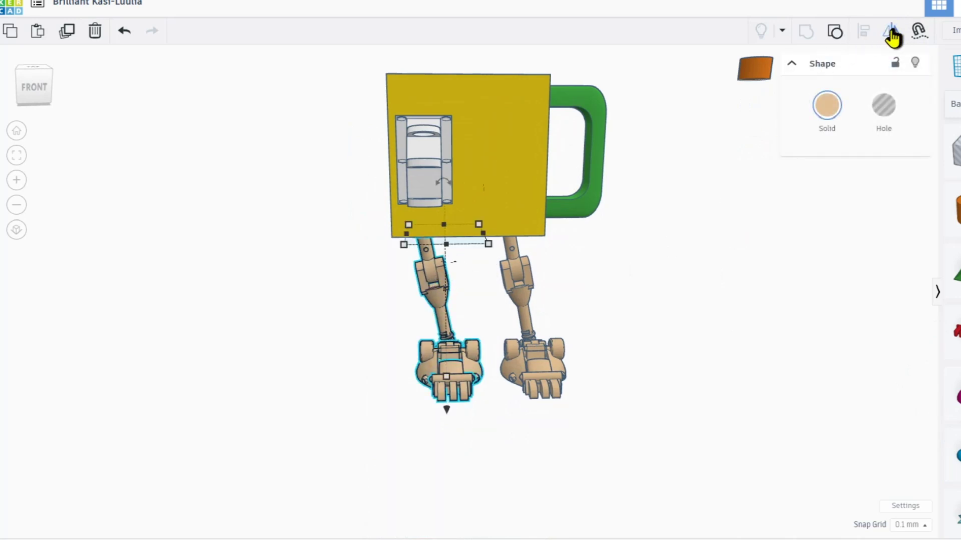
click(896, 34)
click(455, 250)
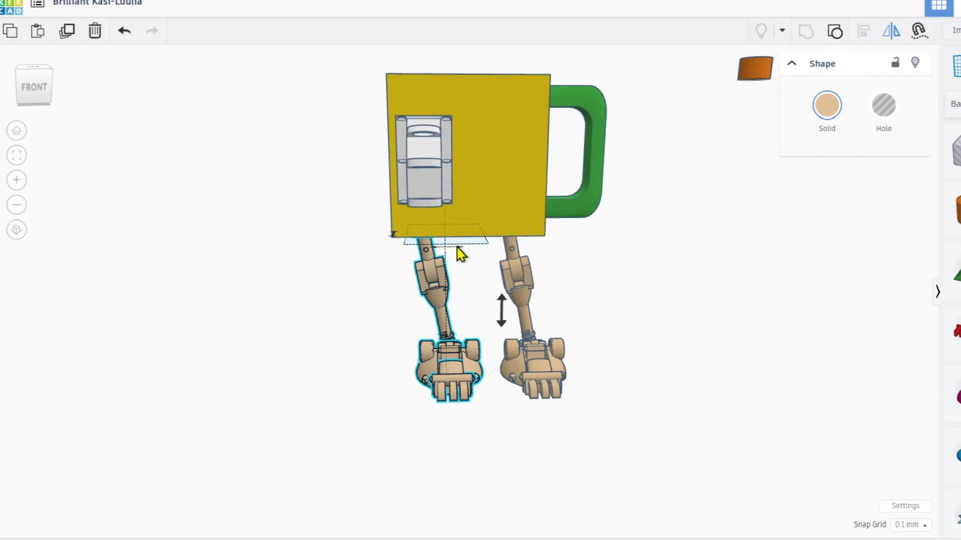
mouse_move(456, 269)
right_down()
mouse_move(446, 279)
mouse_move(451, 252)
right_up()
Nudge the mirrored leg sideways, away from the other leg, toward the outer side of the mug's base opposite the handle.
key(Left)
key(Left)
key(Left)
key(Left)
key(Left)
key(Left)
key(Left)
key(Left)
key(Left)
key(Left)
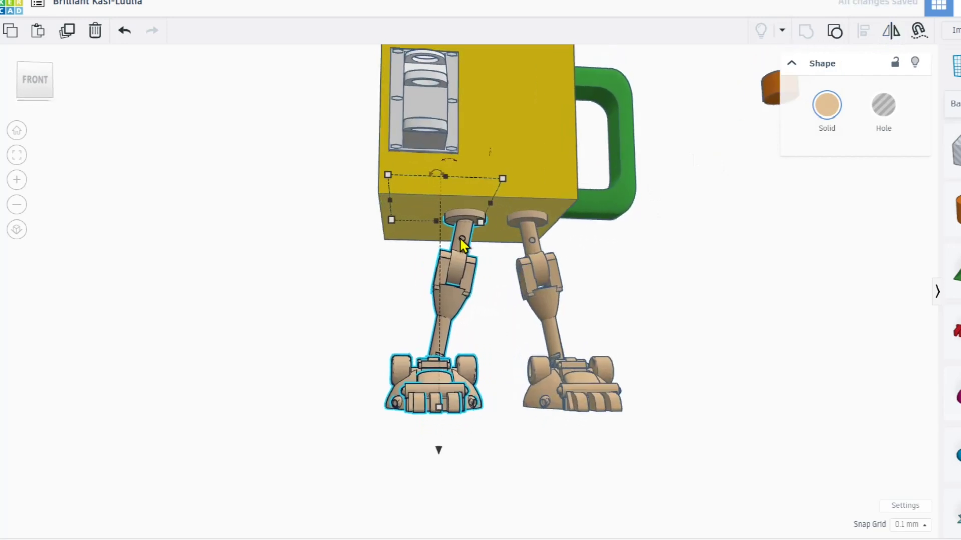
key(Left)
right_drag(460, 240, 469, 314)
Select the mug together with both legs and drop the assembly onto the workplane.
click(619, 415)
right_drag(617, 414, 584, 375)
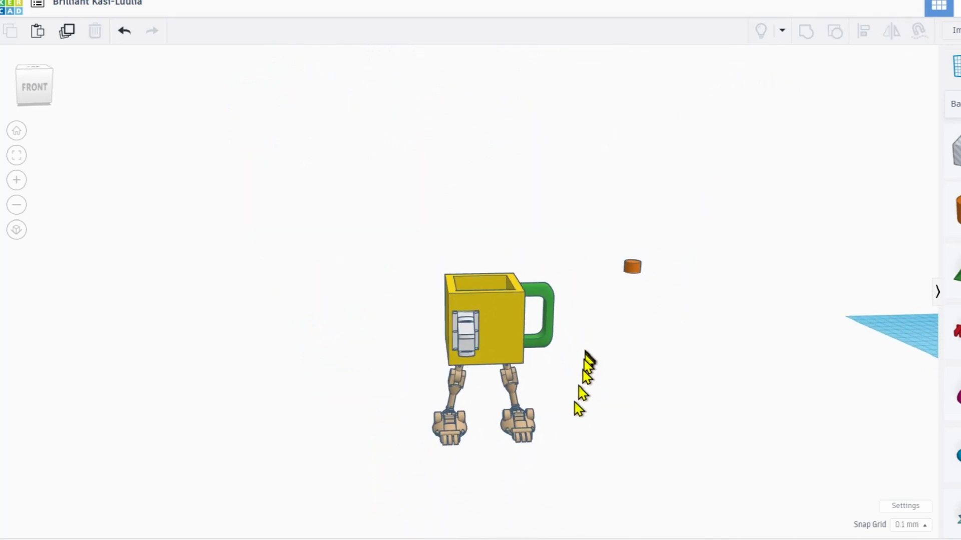
drag(570, 460, 379, 247)
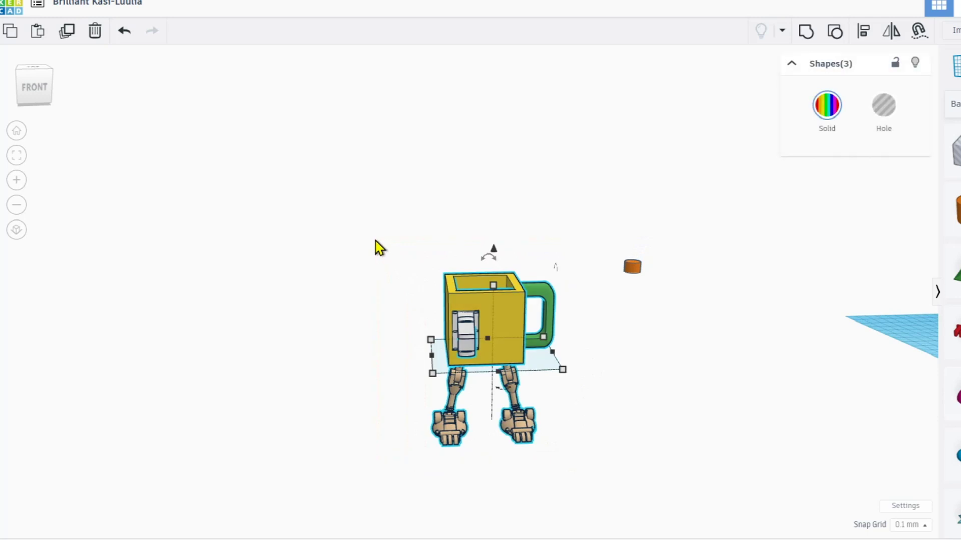
key(d)
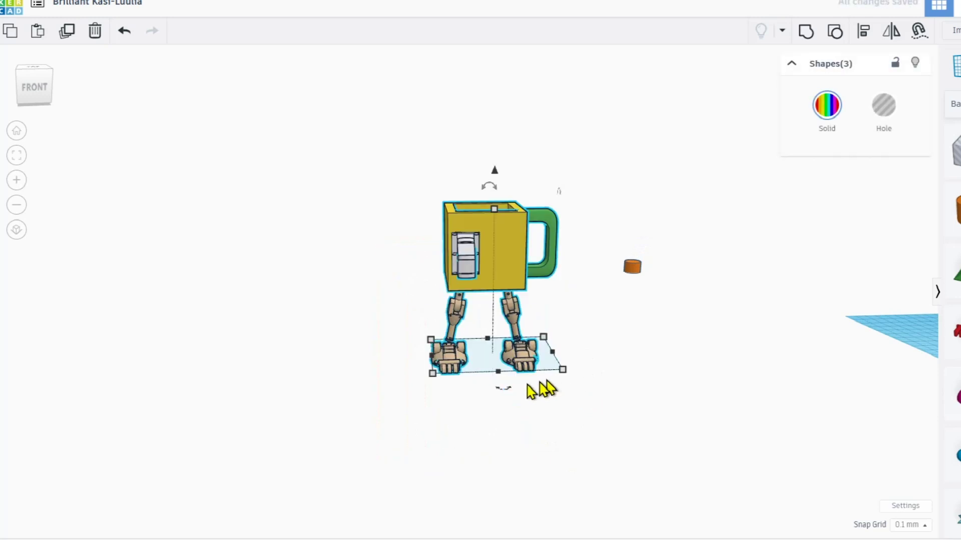
Duplicate the two legs and move the copies out beside the mug, 122.67 sideways and 57.00 forward.
scroll(508, 282, up, 4)
click(566, 329)
click(521, 333)
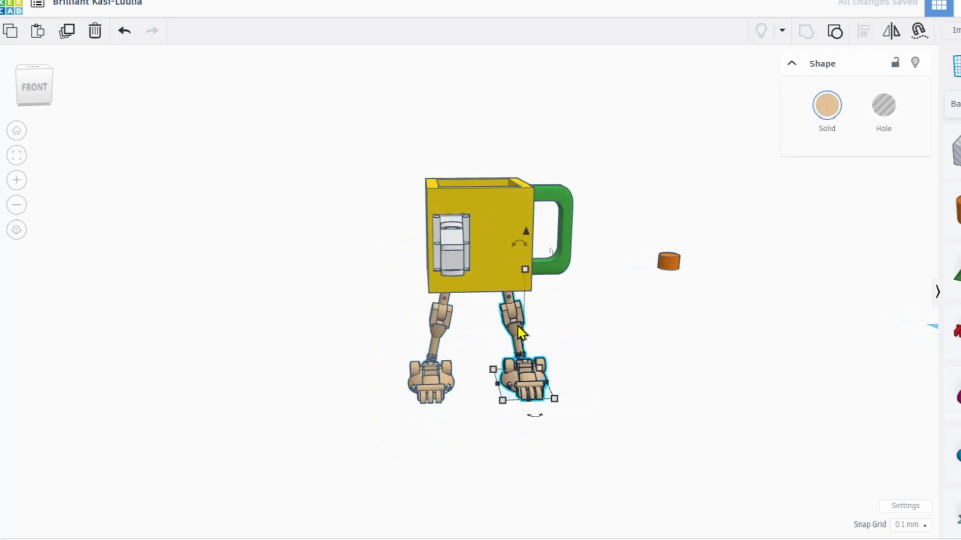
shift+click(442, 324)
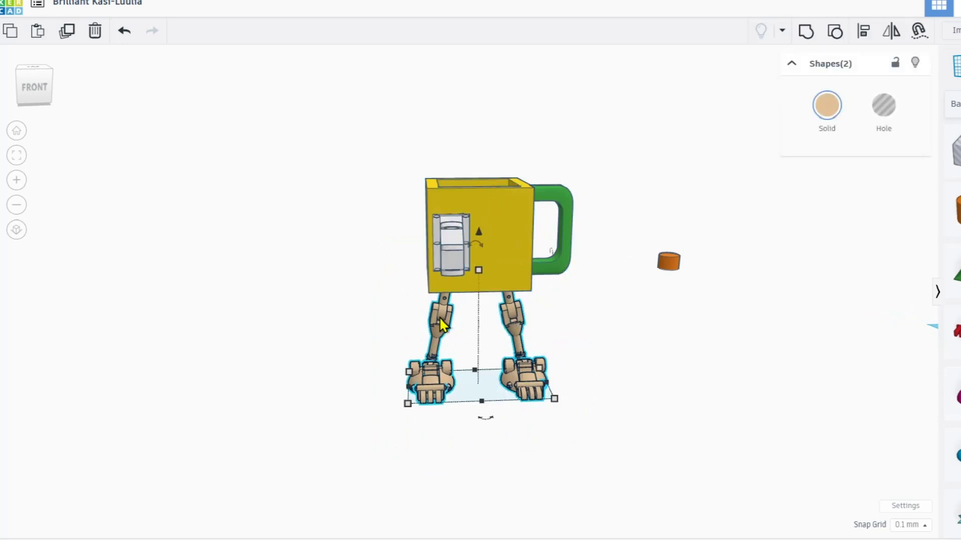
key(ctrl+d)
drag(515, 321, 773, 350)
scroll(493, 315, up, 3)
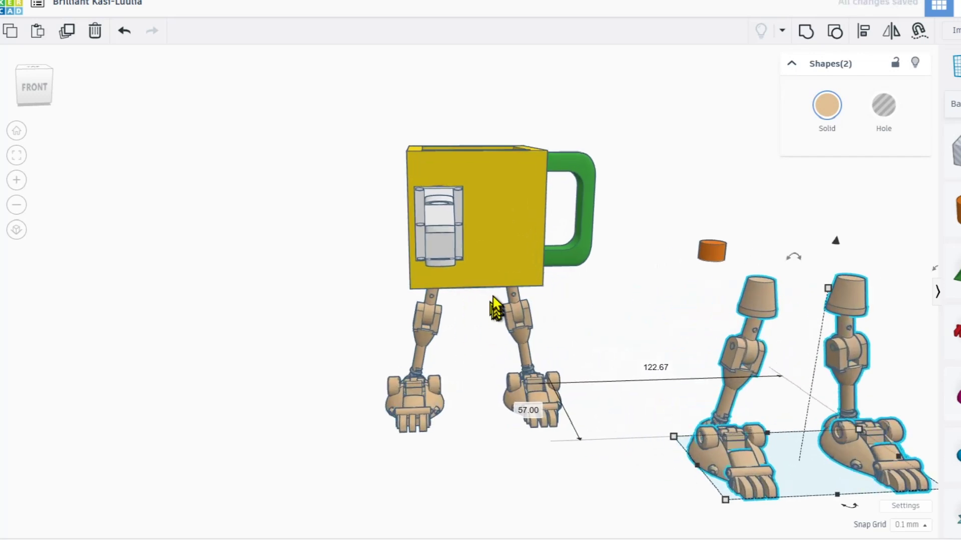
Try to group the two legs under the mug into one shape, and ungroup them.
scroll(516, 318, up, 5)
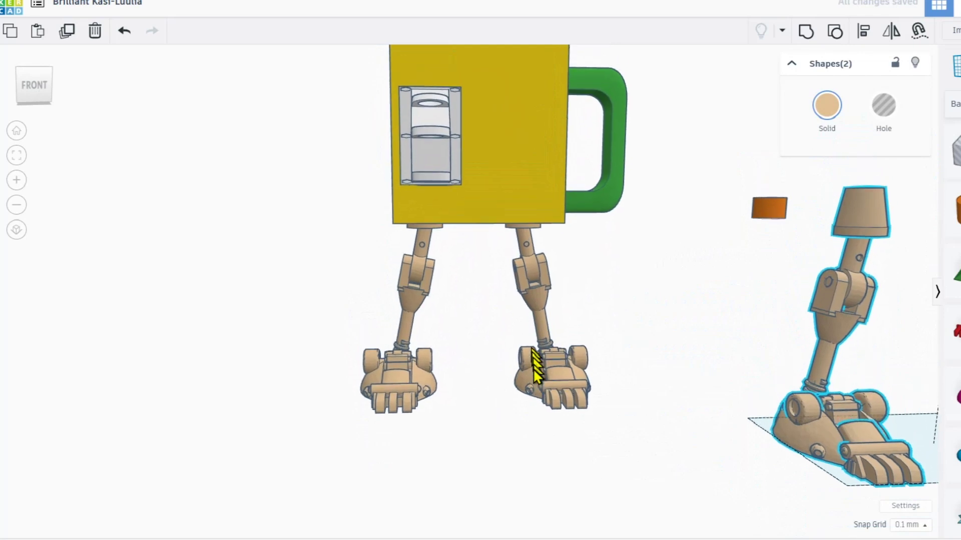
scroll(534, 278, up, 4)
click(525, 275)
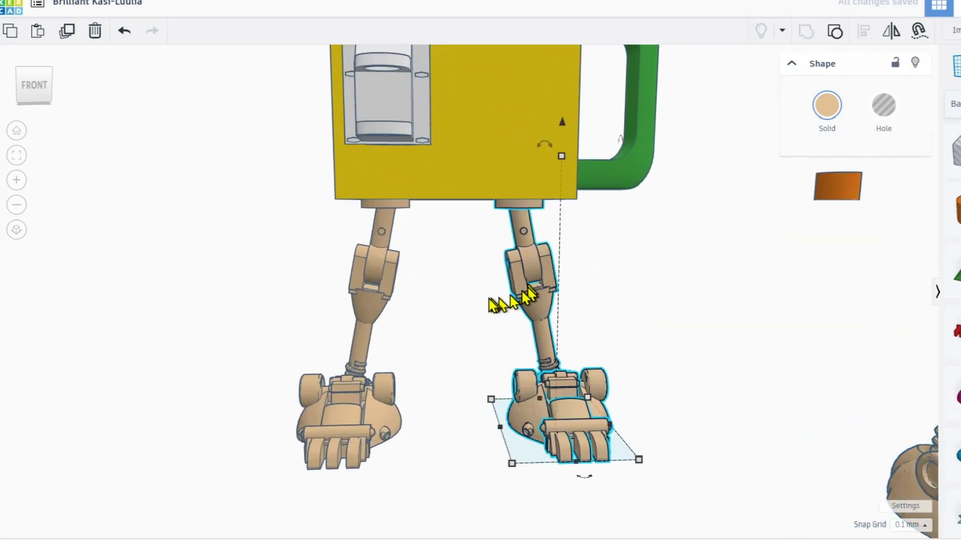
shift+click(375, 279)
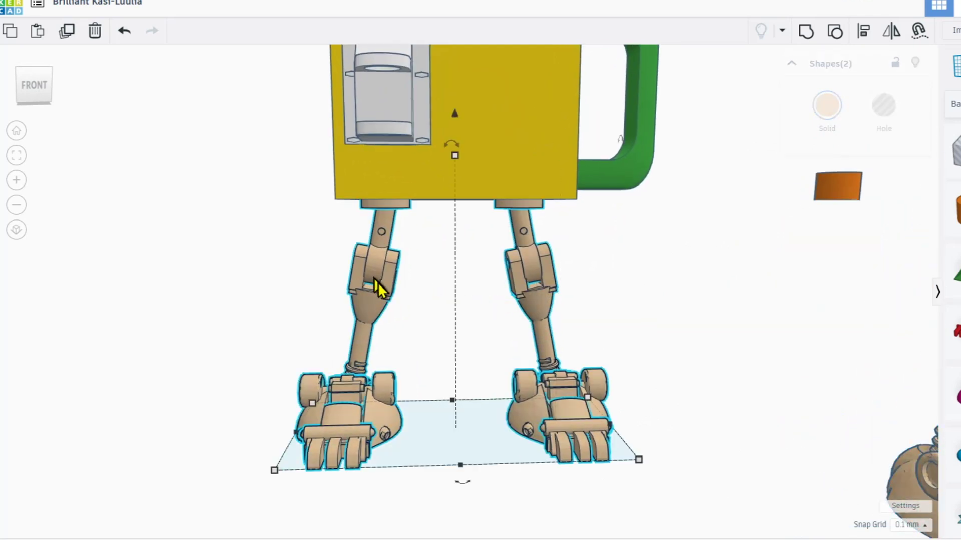
click(804, 40)
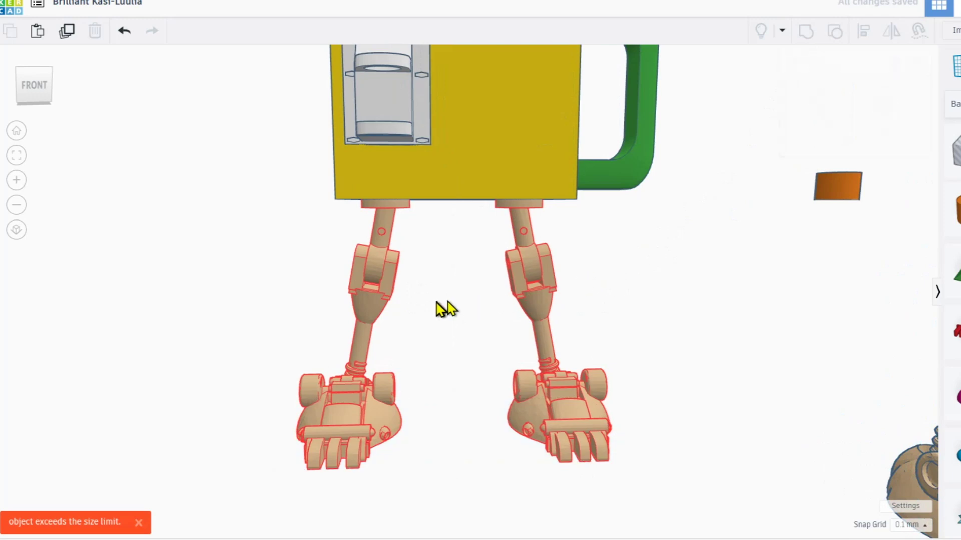
click(139, 522)
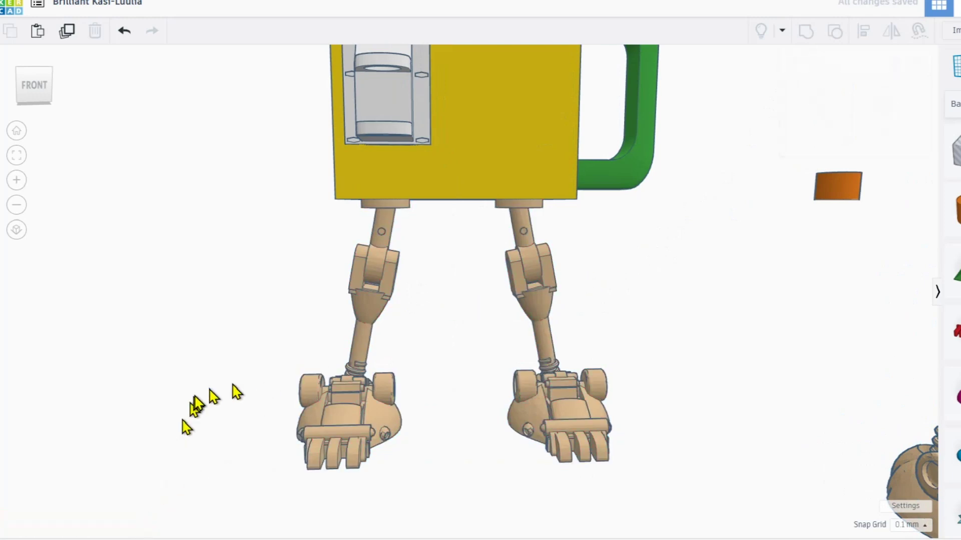
click(375, 255)
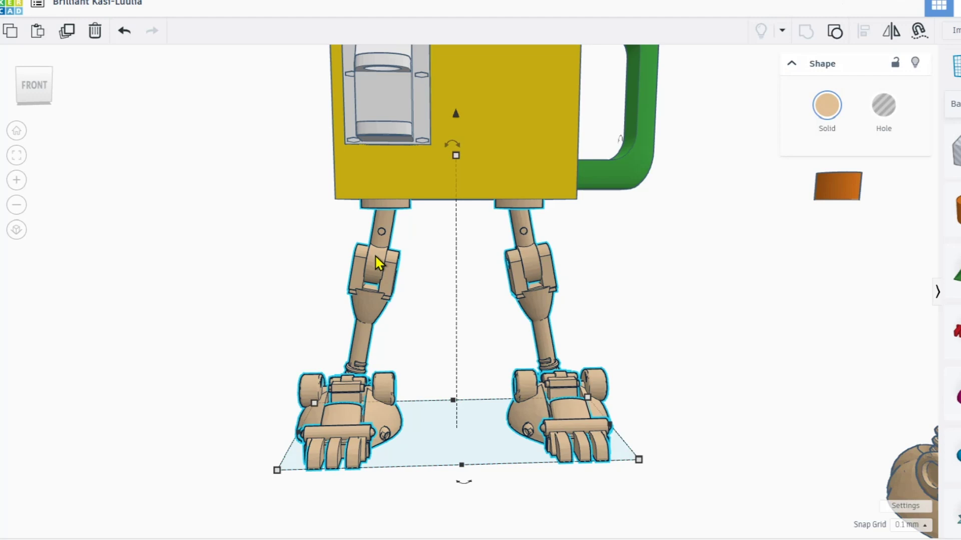
click(834, 31)
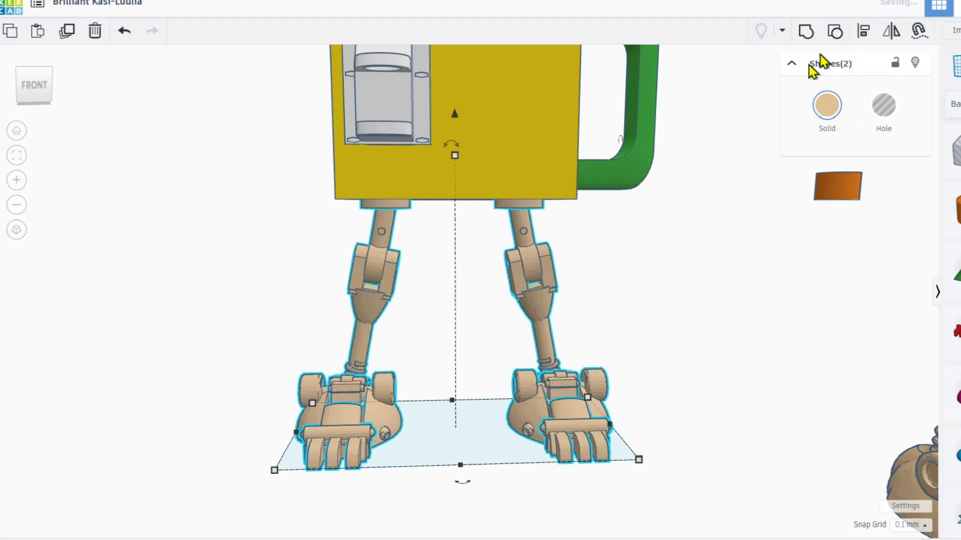
Ungroup each leg under the mug into its robot arm and its truncated-cone key.
click(639, 242)
click(529, 272)
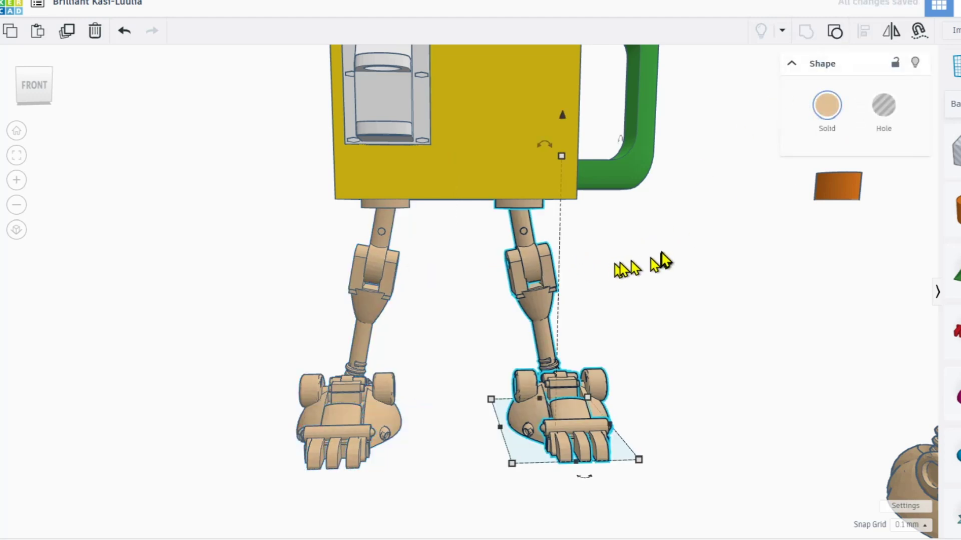
click(833, 33)
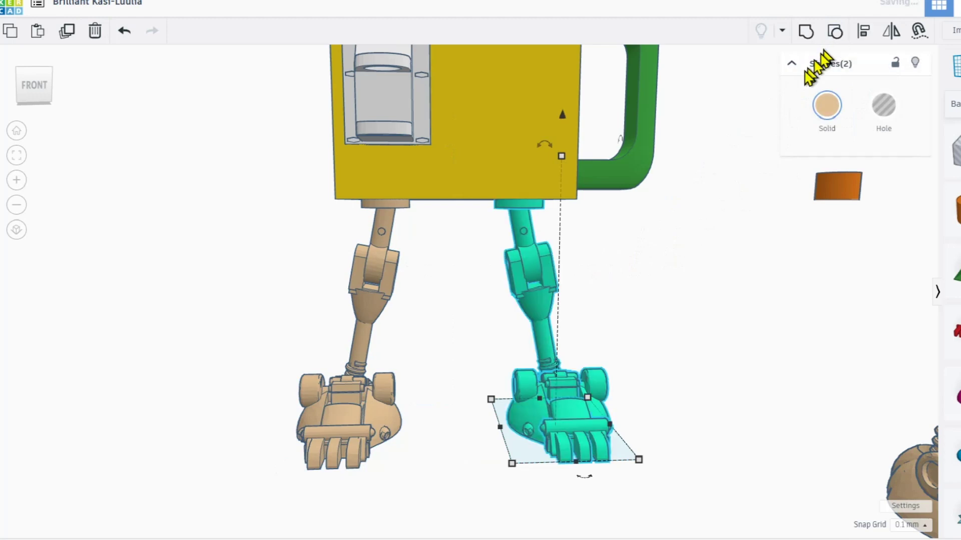
click(695, 242)
click(385, 292)
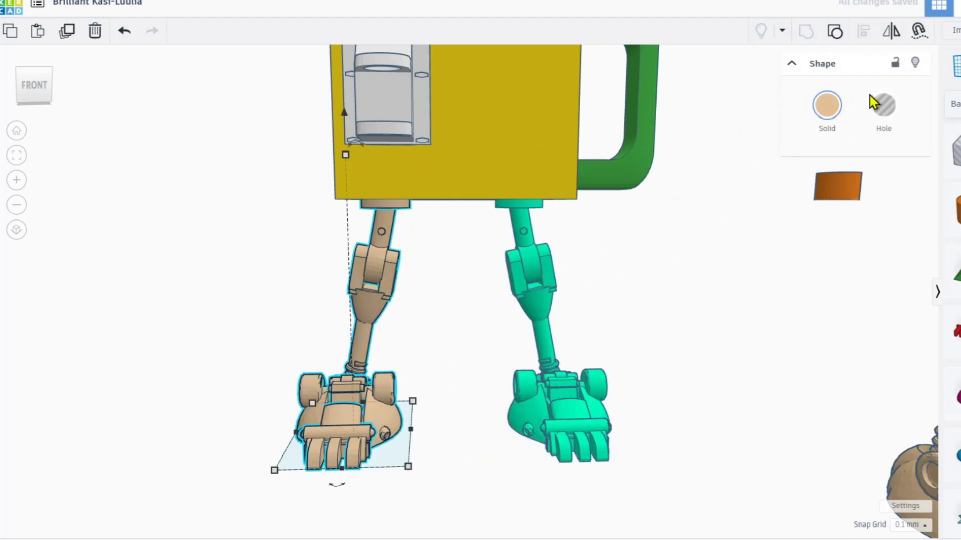
click(834, 34)
click(661, 245)
Delete both robot arms under the mug, keeping the truncated cones embedded in its base.
click(544, 276)
right_drag(544, 276, 540, 259)
drag(539, 259, 557, 269)
scroll(516, 200, up, 5)
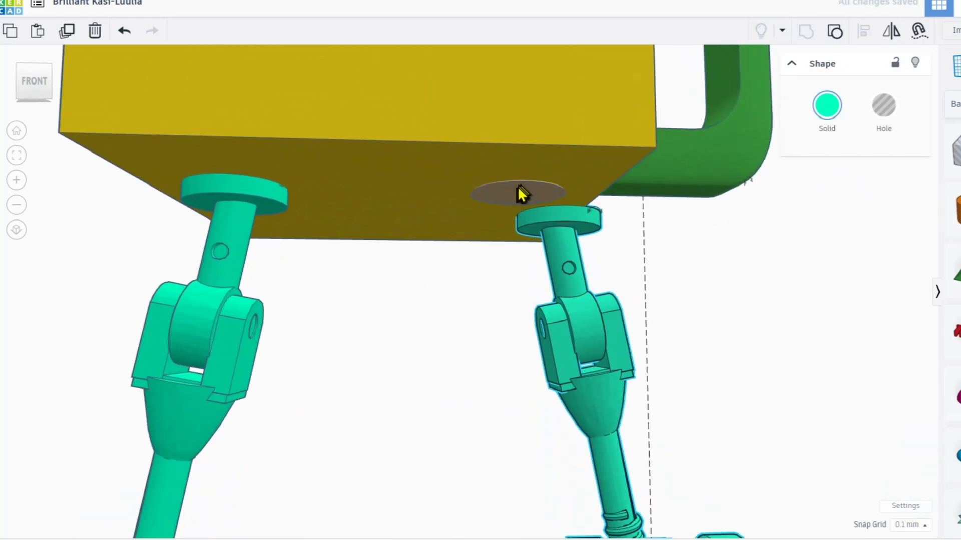
scroll(519, 186, down, 5)
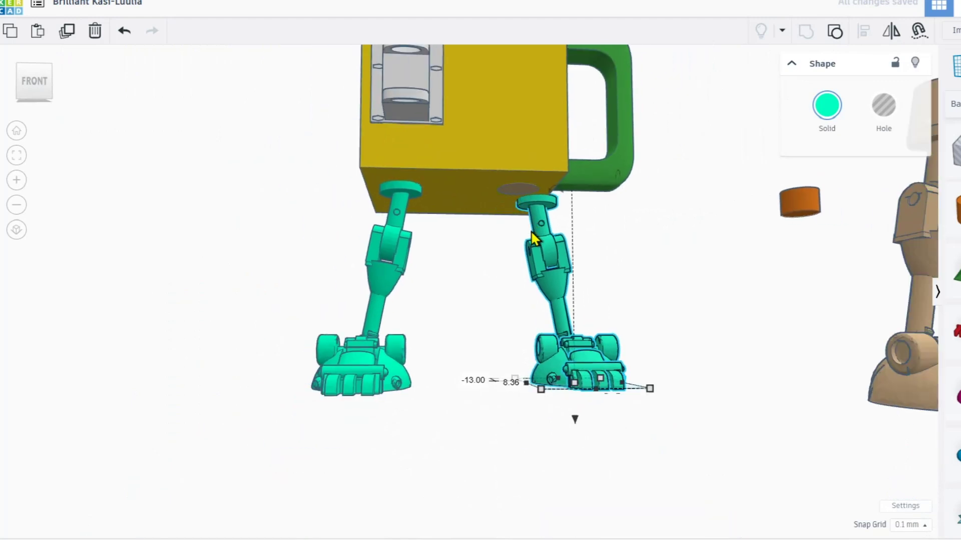
key(Delete)
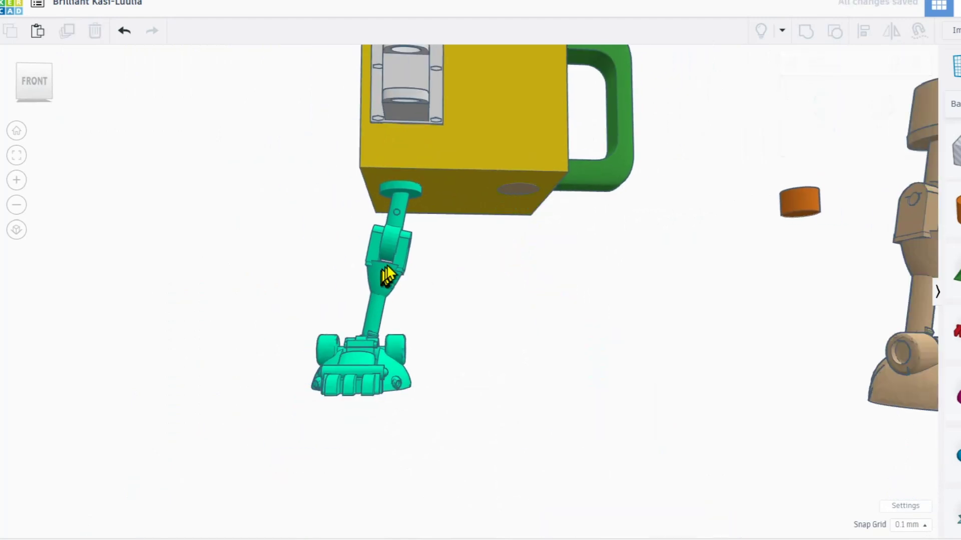
click(392, 264)
key(Delete)
Select both truncated cones embedded in the underside of the mug.
scroll(418, 232, up, 5)
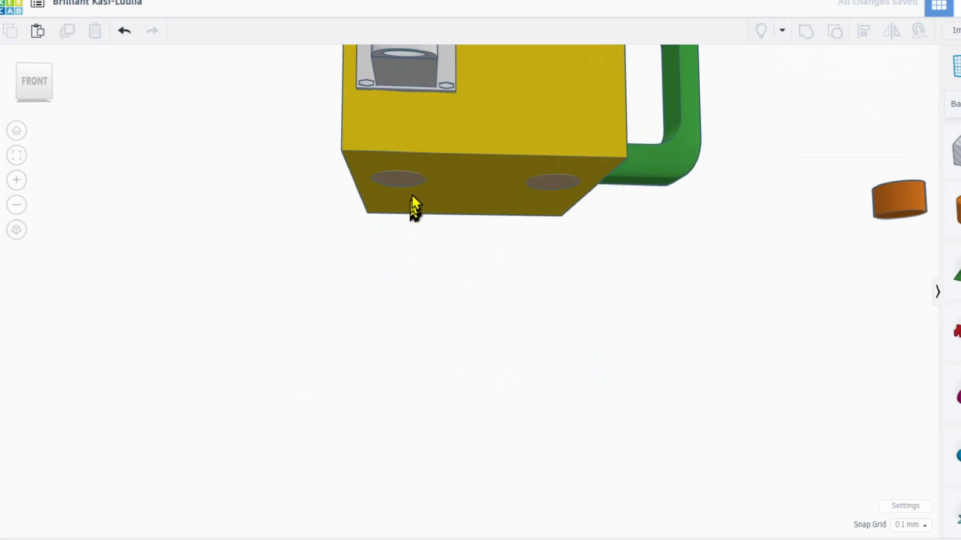
scroll(436, 210, up, 5)
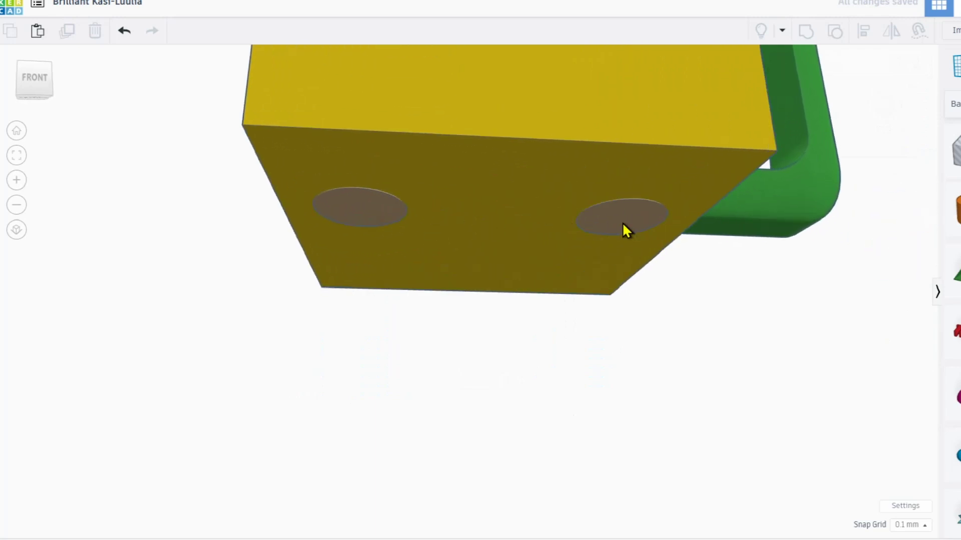
click(620, 218)
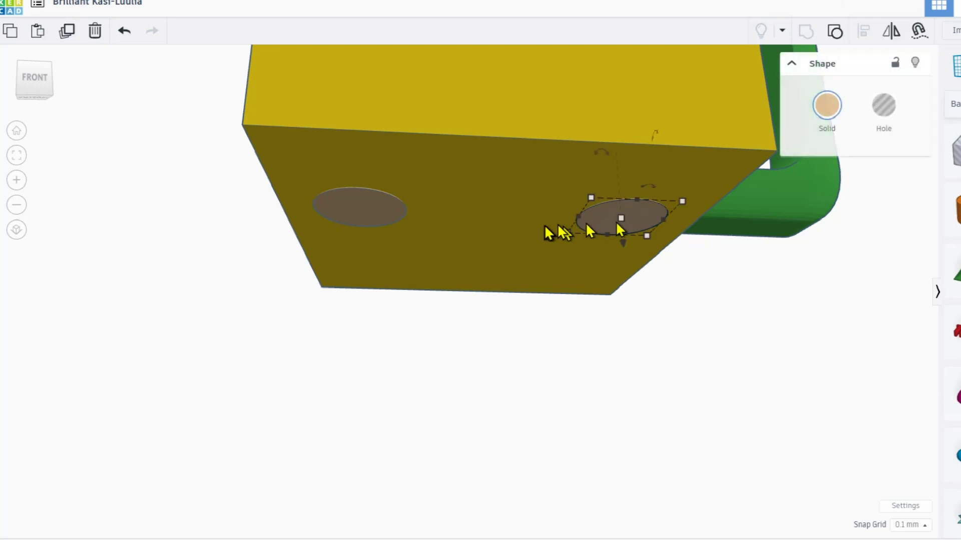
shift+click(362, 213)
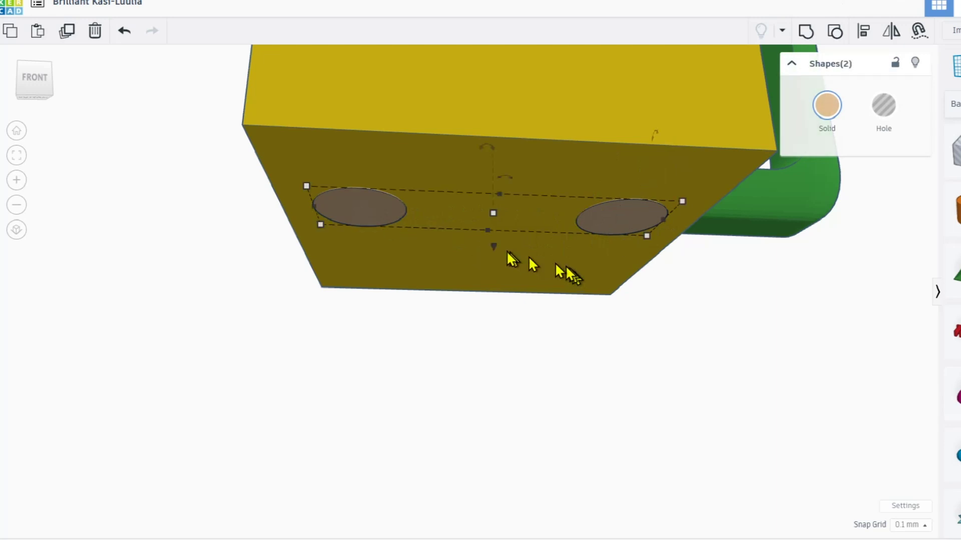
Lower the two cones out of the base to examine them, and undo each move.
drag(498, 250, 494, 328)
key(ctrl+z)
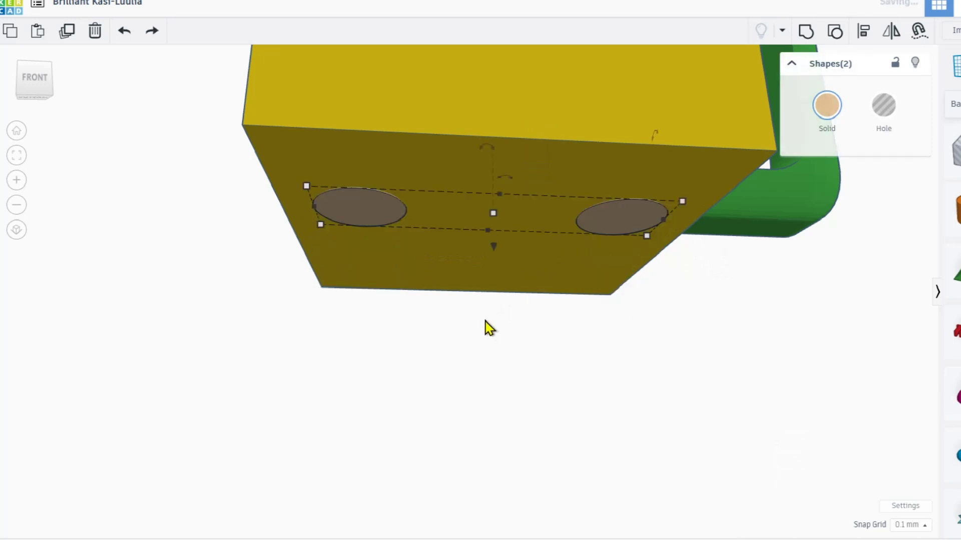
scroll(626, 225, down, 2)
scroll(624, 223, up, 1)
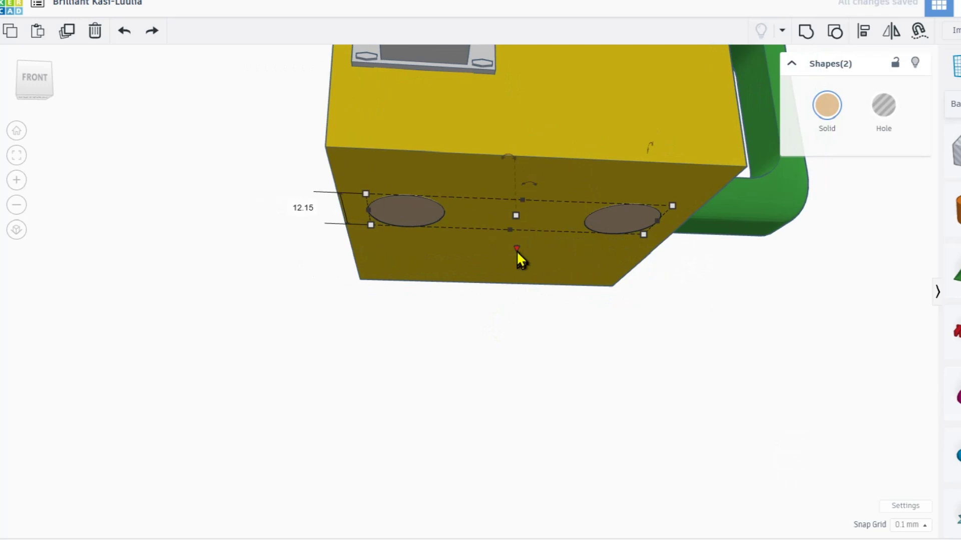
drag(517, 250, 515, 322)
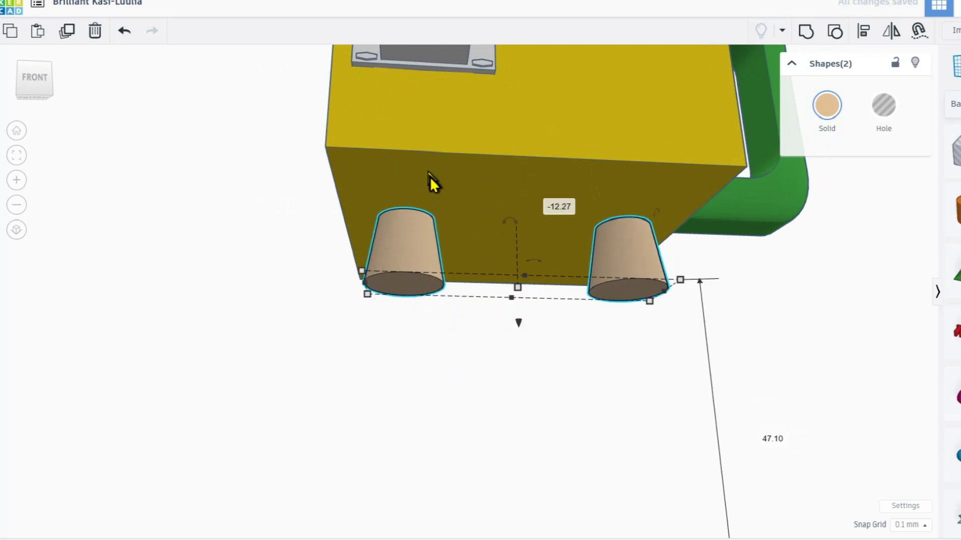
key(ctrl+z)
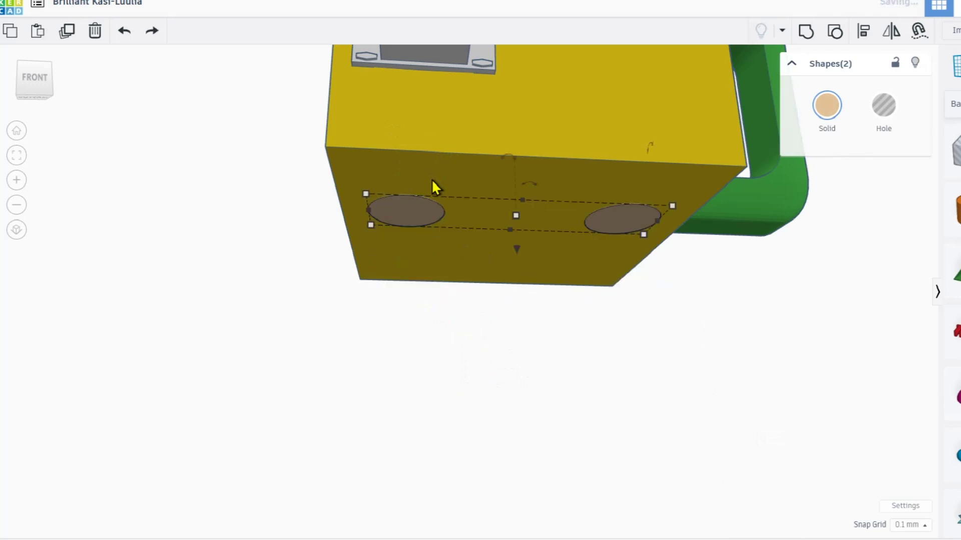
Turn both cones into holes and group them with the mug to cut two key sockets in its base.
click(884, 107)
shift+click(566, 184)
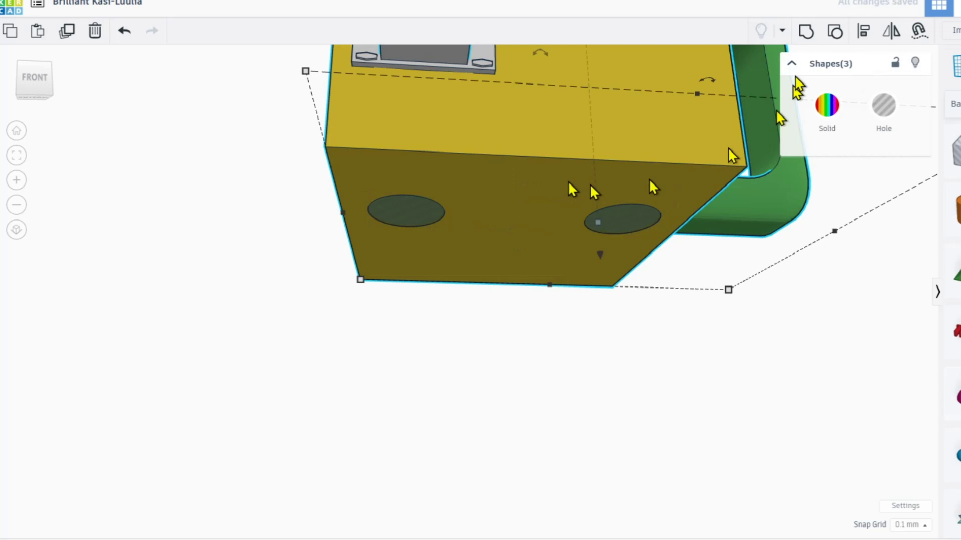
click(806, 33)
right_drag(576, 217, 444, 277)
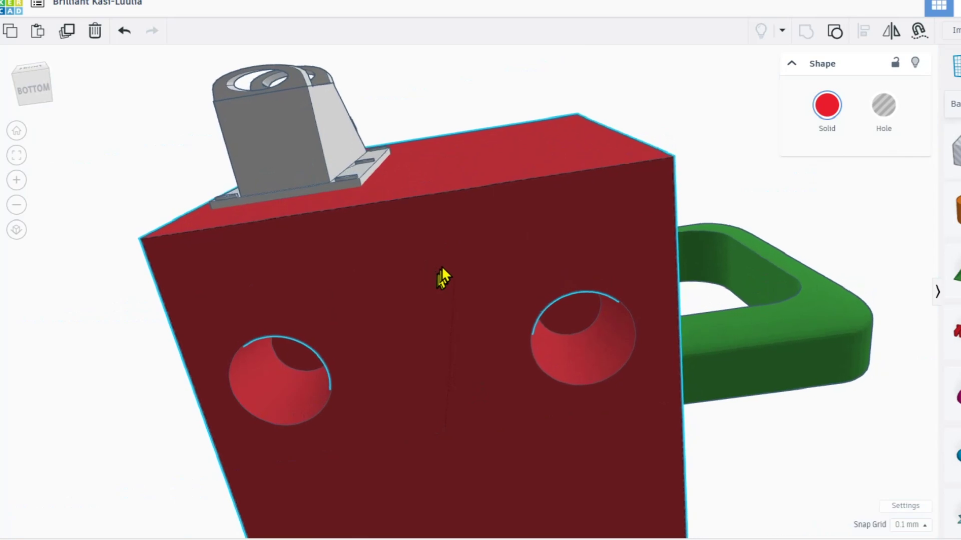
Set the mug's colour to white.
click(826, 105)
click(932, 205)
right_drag(468, 238, 572, 367)
scroll(511, 295, down, 5)
middle_drag(707, 299, 605, 279)
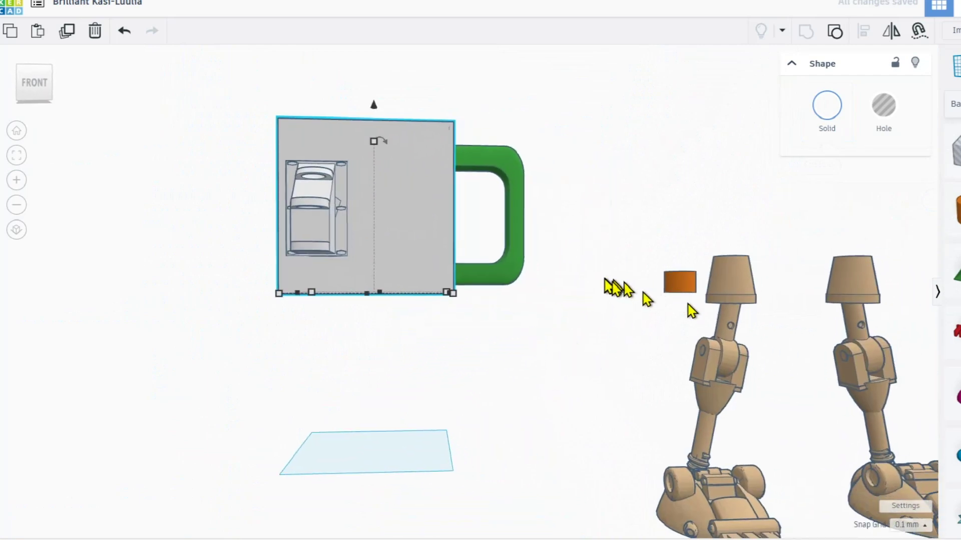
shift+click(748, 298)
shift+click(853, 295)
drag(855, 296, 676, 323)
key(ctrl+z)
click(683, 206)
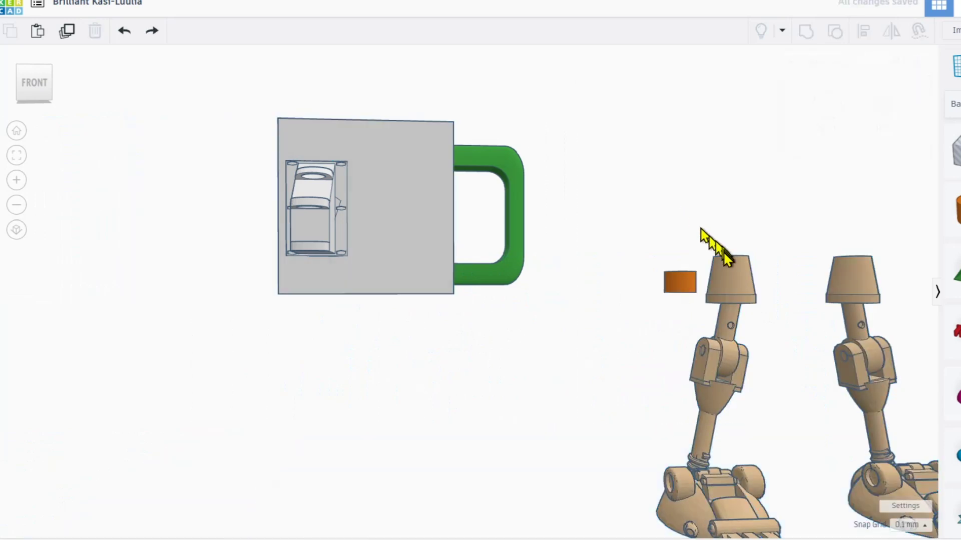
Select both robot legs and move them under the mug so their truncated-cone keys plug into the two base sockets.
click(732, 276)
shift+click(843, 283)
drag(843, 283, 422, 247)
right_drag(473, 295, 196, 284)
drag(386, 290, 529, 295)
right_drag(591, 291, 658, 276)
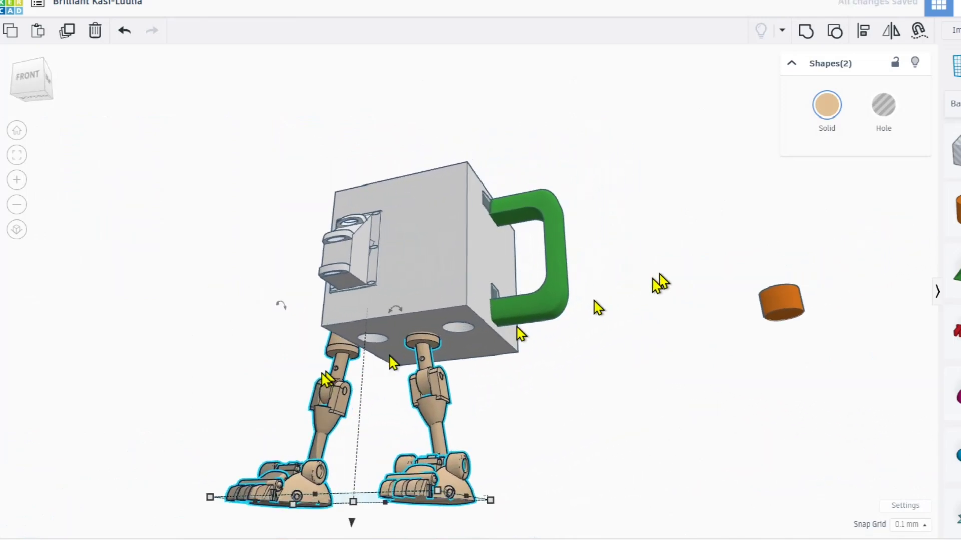
scroll(346, 357, up, 4)
drag(437, 354, 484, 347)
right_drag(479, 348, 450, 270)
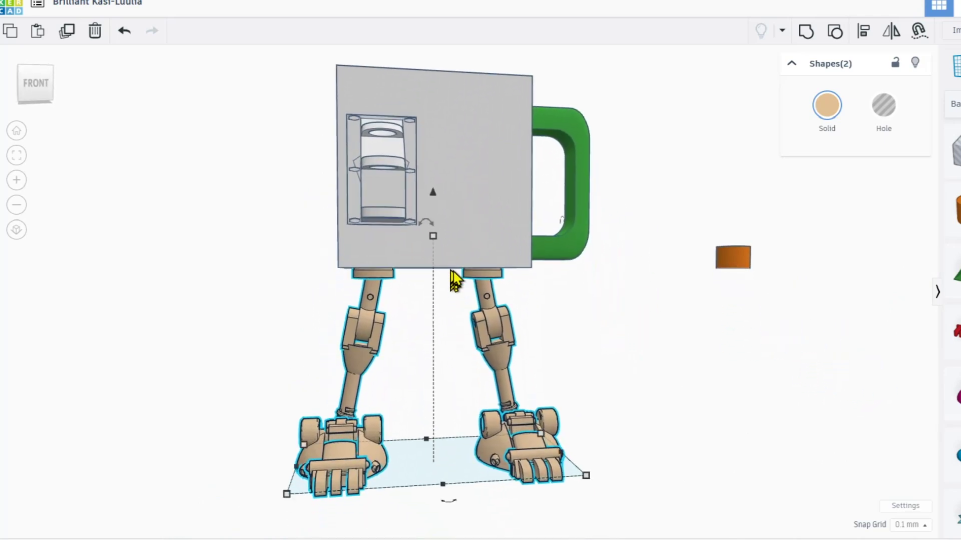
Group the two legs into one object and select the whole mug assembly to examine it.
click(494, 337)
right_drag(539, 343, 553, 338)
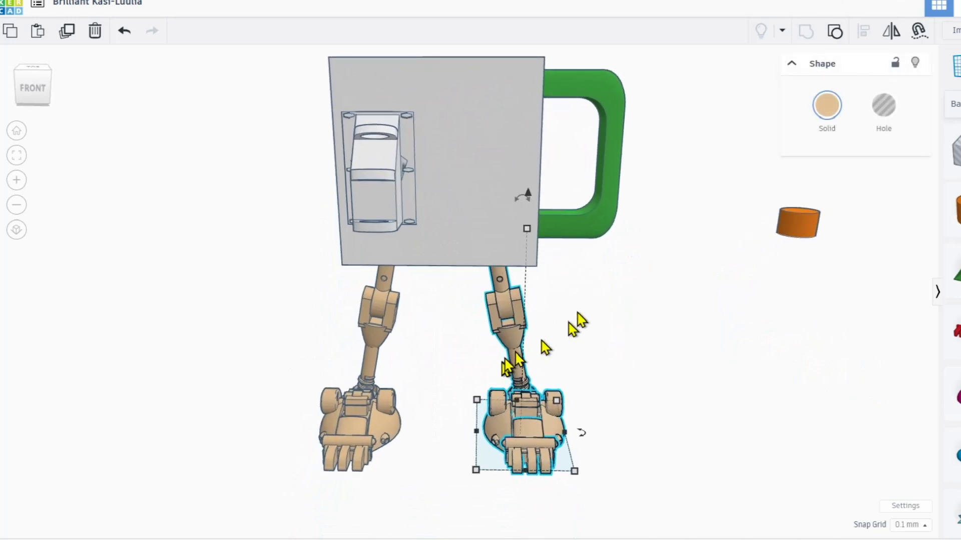
scroll(596, 290, down, 2)
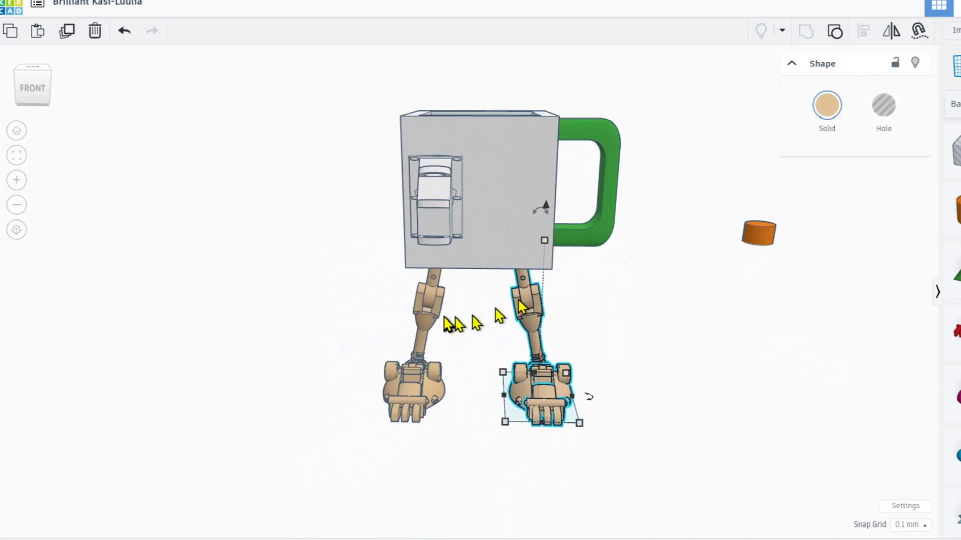
right_drag(596, 208, 455, 279)
right_drag(506, 298, 506, 299)
drag(509, 309, 516, 317)
right_drag(603, 285, 445, 282)
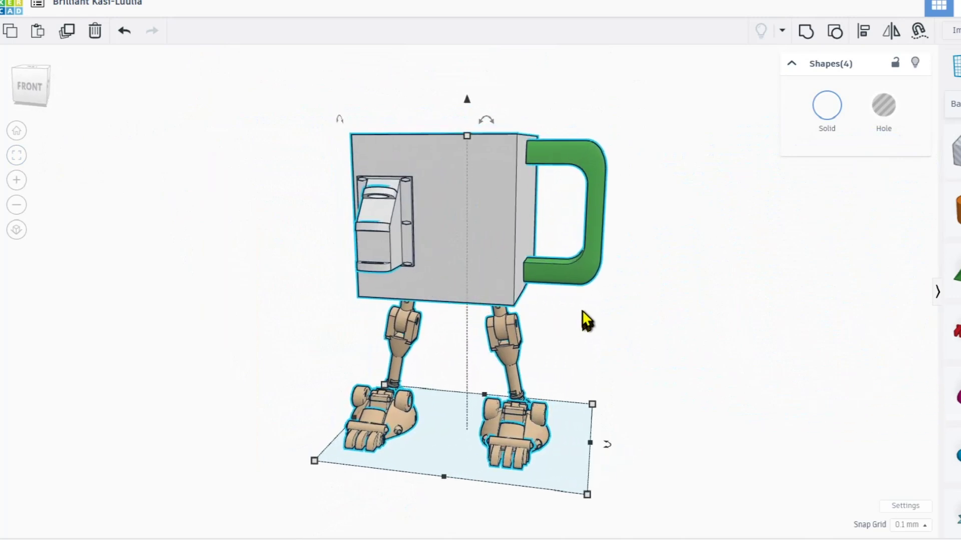
click(599, 306)
right_drag(606, 295, 602, 307)
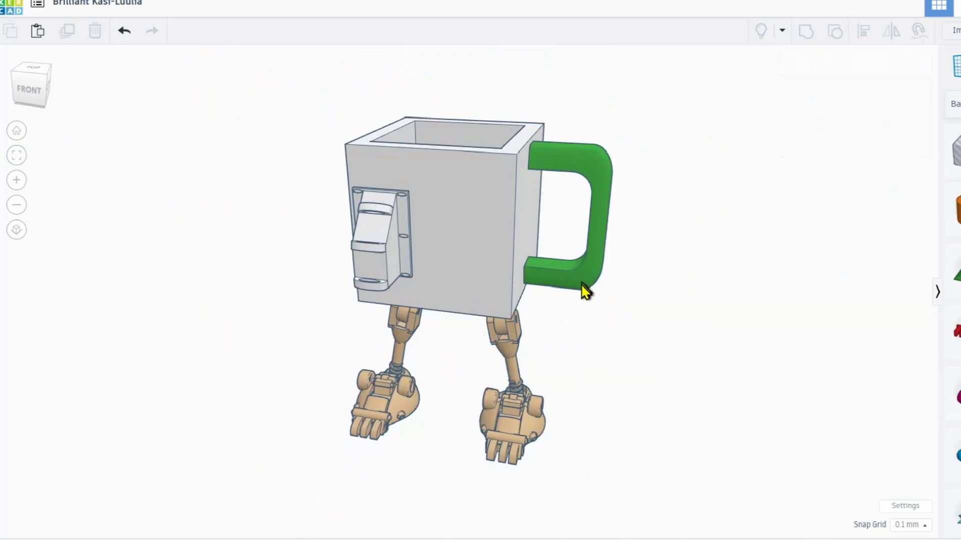
Pull the green handle out of the mug to examine its plugs and the side sockets, and undo the move.
scroll(578, 281, up, 1)
scroll(576, 278, up, 2)
drag(571, 274, 604, 291)
scroll(574, 275, up, 6)
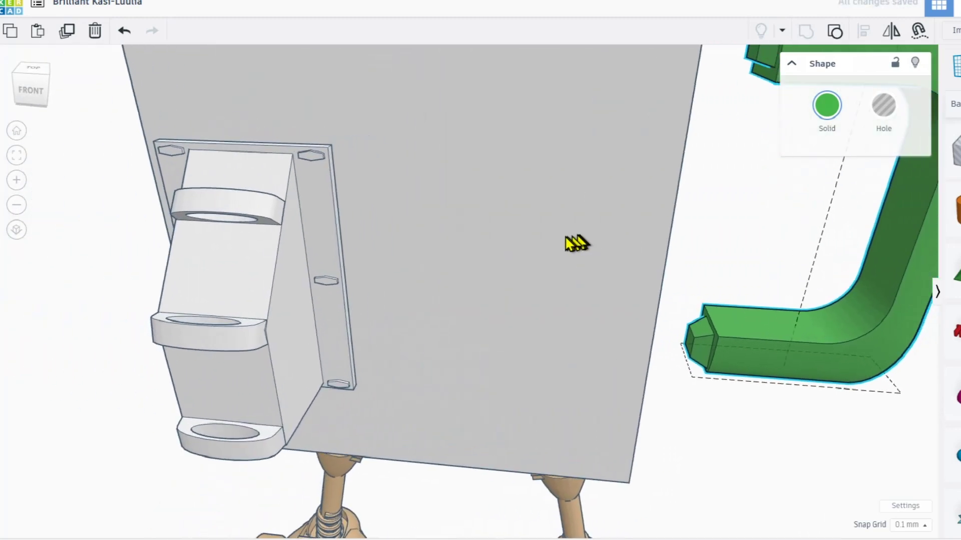
right_drag(575, 244, 606, 209)
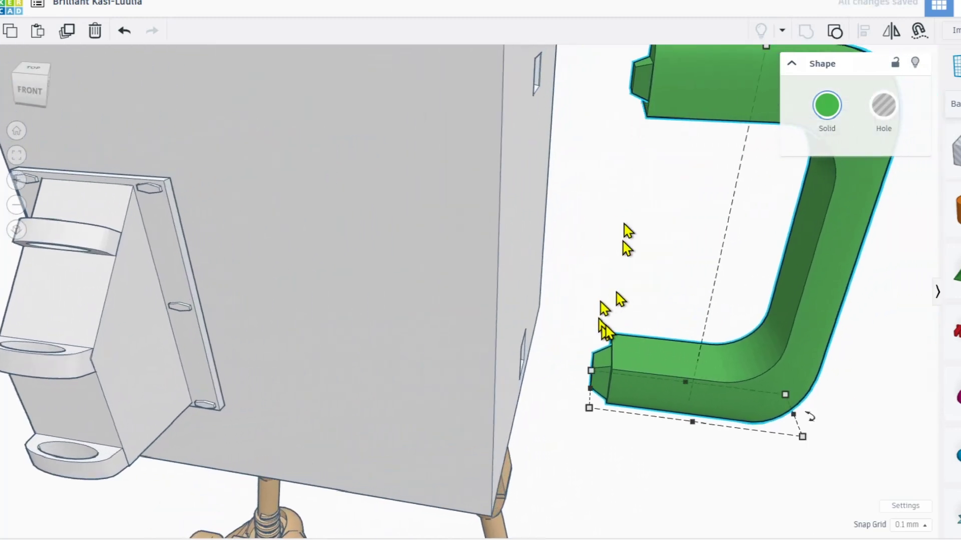
right_drag(621, 348, 630, 331)
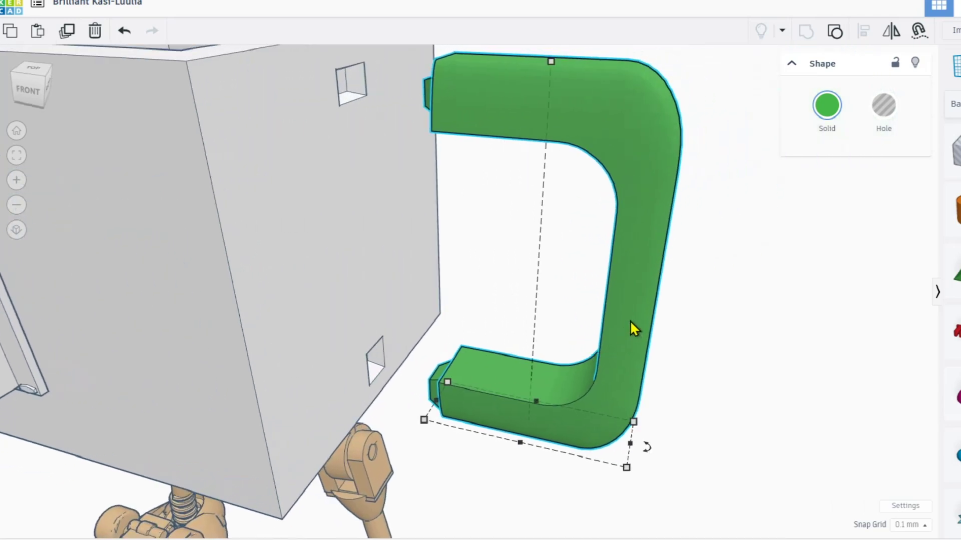
key(ctrl+z)
Pull the white bracket away from the front of the mug, and undo the move.
scroll(600, 300, up, 5)
scroll(745, 281, down, 5)
drag(325, 317, 226, 353)
right_drag(226, 352, 391, 351)
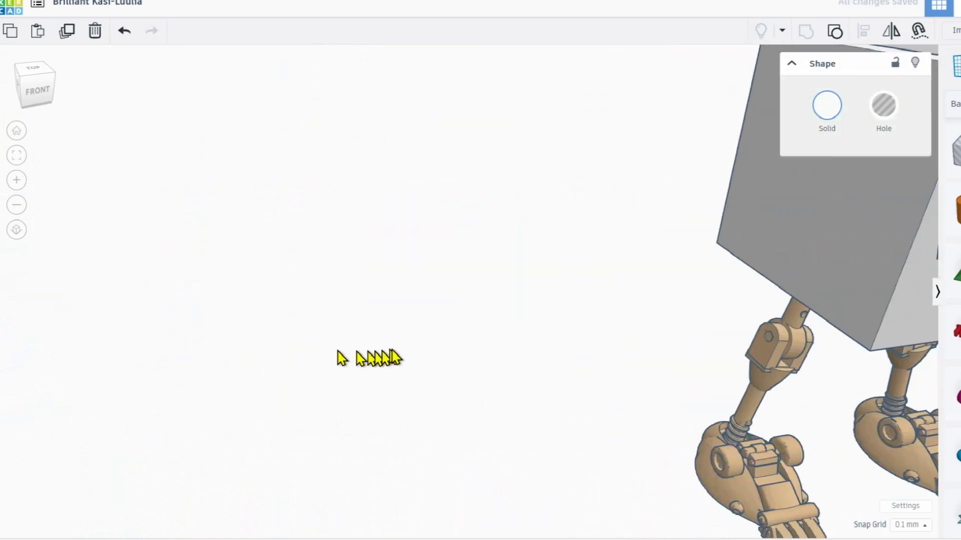
click(17, 155)
right_drag(118, 254, 198, 166)
key(ctrl+z)
right_drag(330, 355, 363, 185)
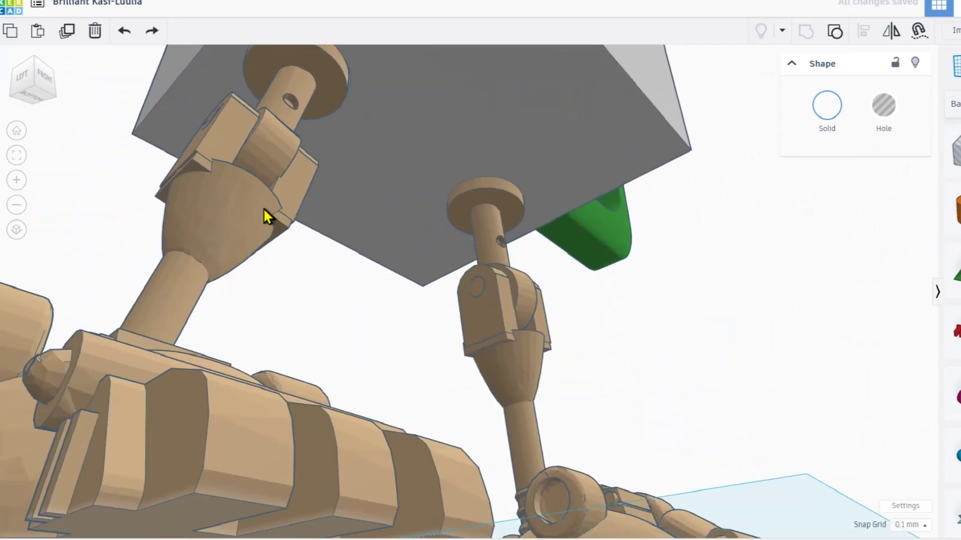
Slide the grouped legs out from under the mug to examine the keys and base sockets, and undo the move.
scroll(264, 208, down, 5)
right_drag(293, 213, 280, 239)
drag(268, 210, 442, 258)
mouse_move(434, 261)
right_down()
mouse_move(369, 281)
mouse_move(441, 258)
right_up()
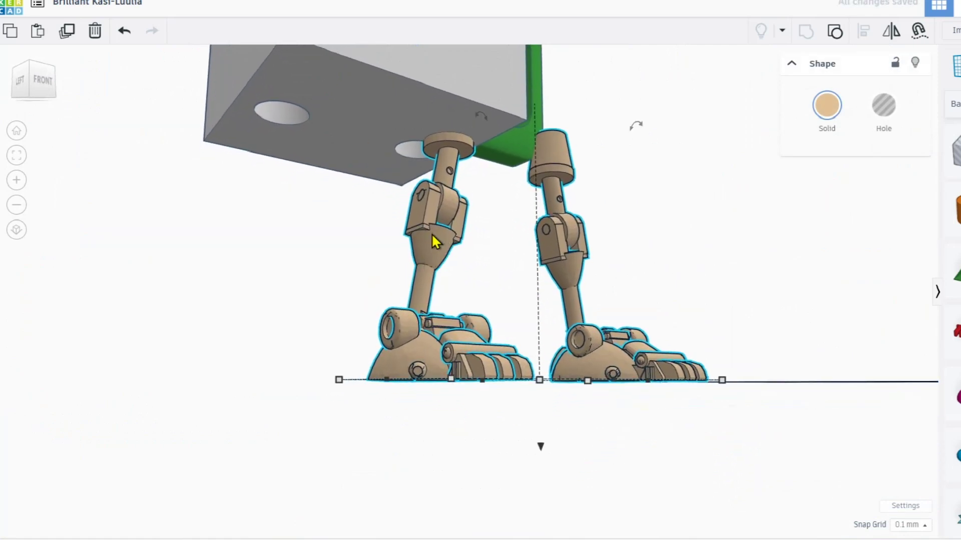
key(ctrl+z)
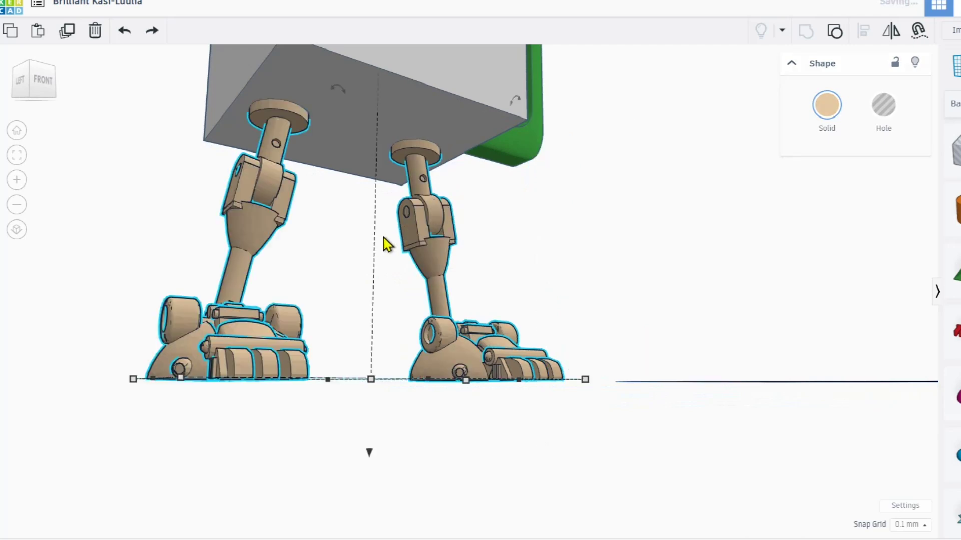
Select the mug, handle, bracket and legs together and move the whole assembly.
right_drag(339, 228, 331, 236)
scroll(373, 200, down, 5)
right_drag(393, 229, 400, 280)
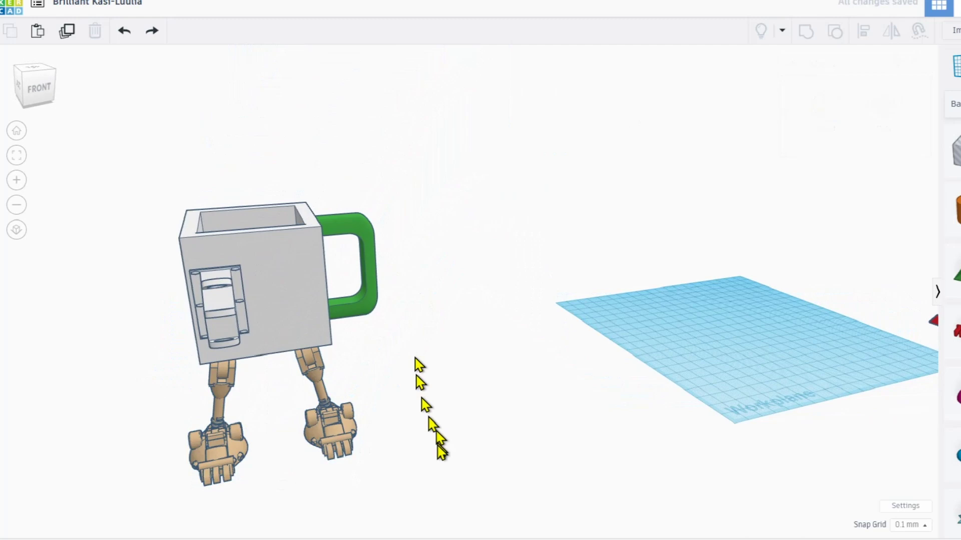
drag(435, 453, 80, 160)
drag(303, 253, 396, 222)
right_drag(394, 223, 295, 243)
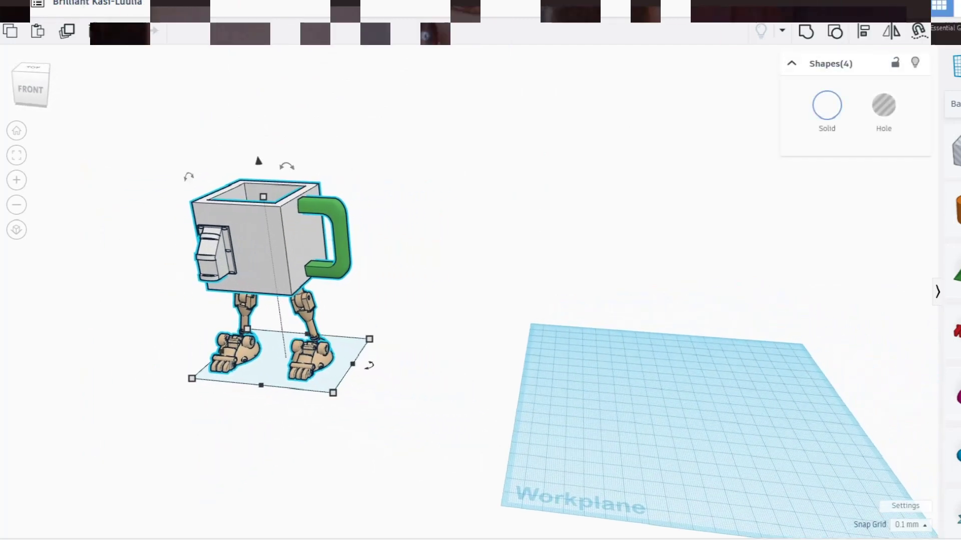